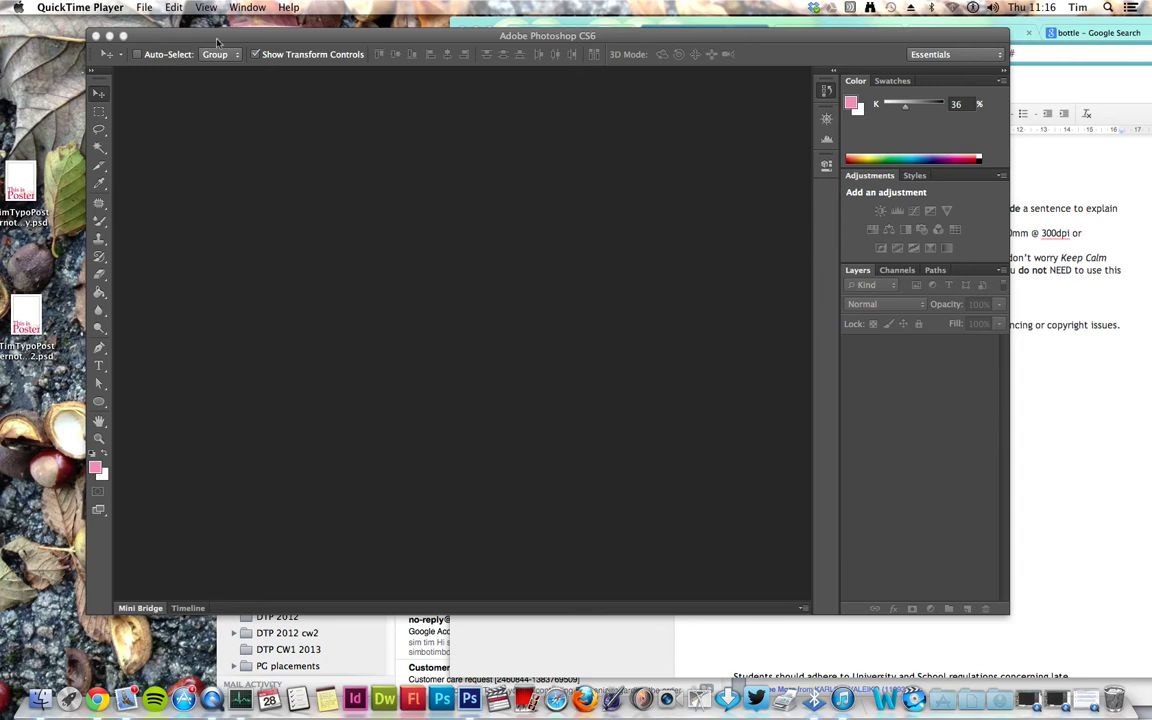
Step: Create a new 300 × 300 mm document
{"action": "left_click", "coordinate": [196, 88]}
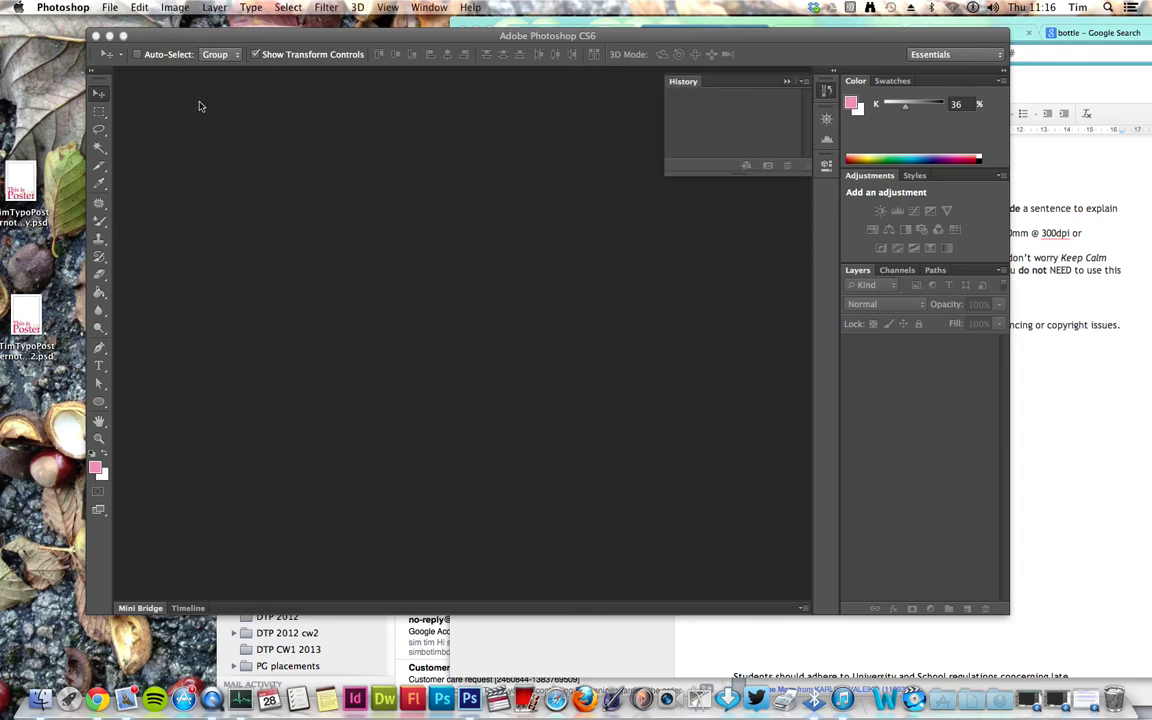
{"action": "left_click", "coordinate": [110, 7]}
{"action": "left_click", "coordinate": [118, 37]}
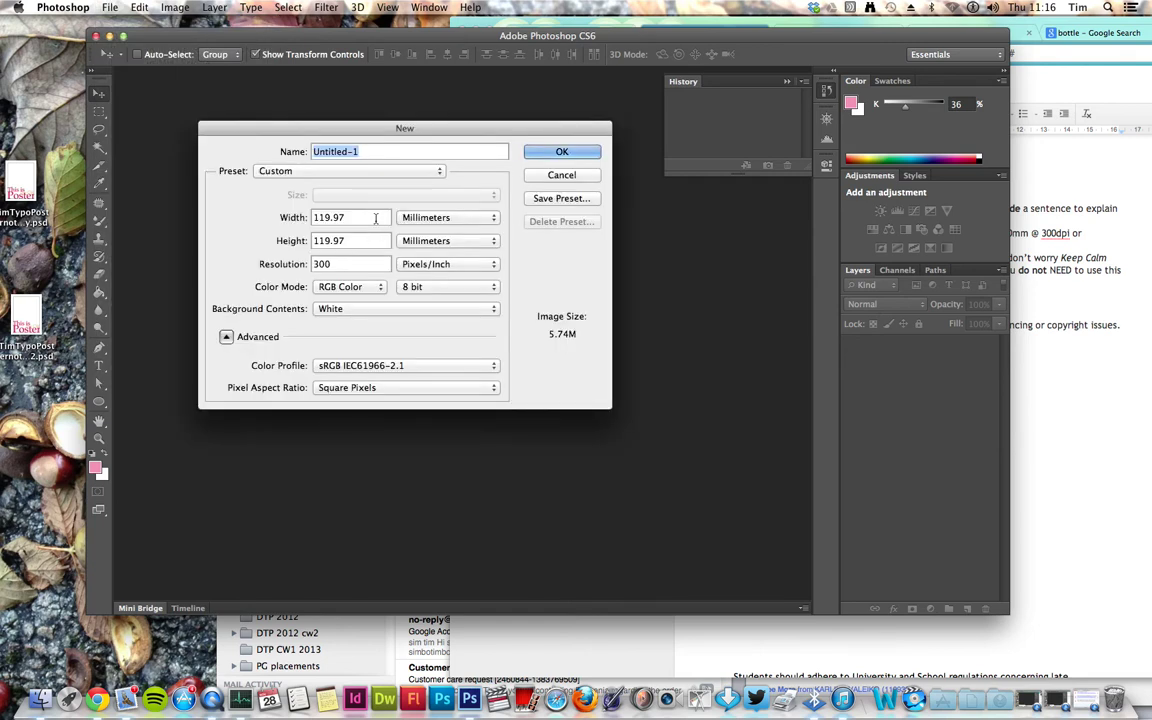
{"action": "key", "text": "Tab"}
{"action": "type", "text": "300"}
{"action": "key", "text": "Tab"}
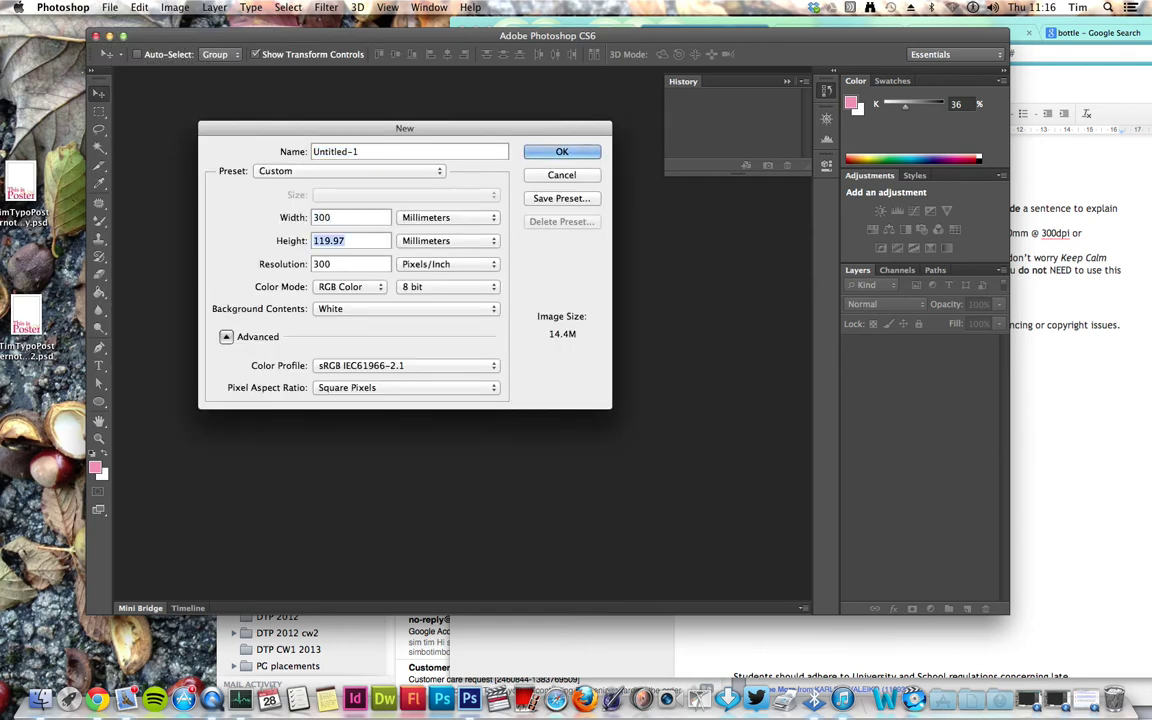
{"action": "type", "text": "300"}
{"action": "key", "text": "Return"}
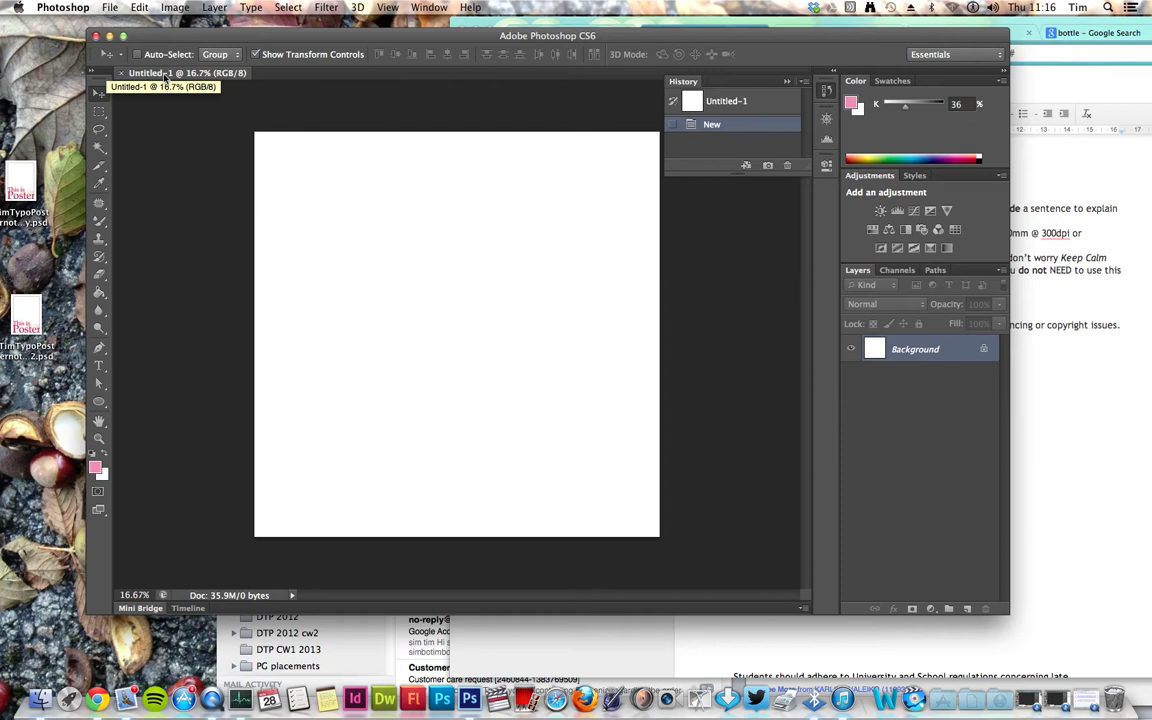
Step: Close the untitled document and create a new one named 'Infographic' followed by the author's name
{"action": "left_click", "coordinate": [121, 73]}
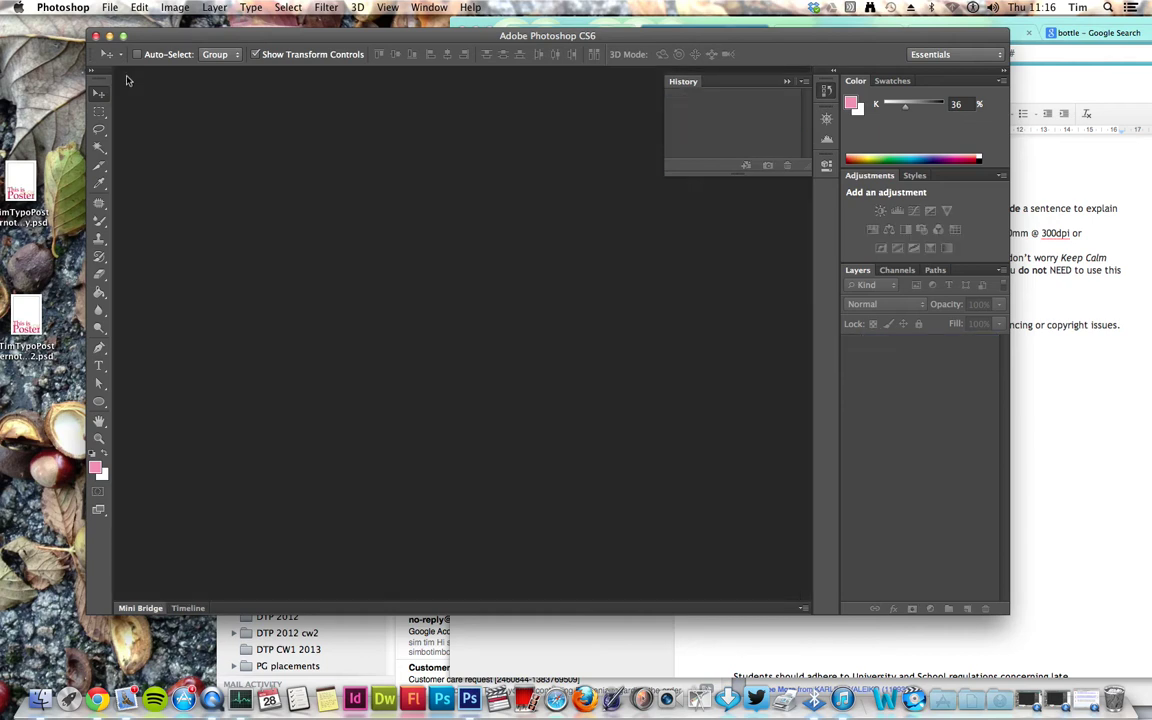
{"action": "key", "text": "super+n"}
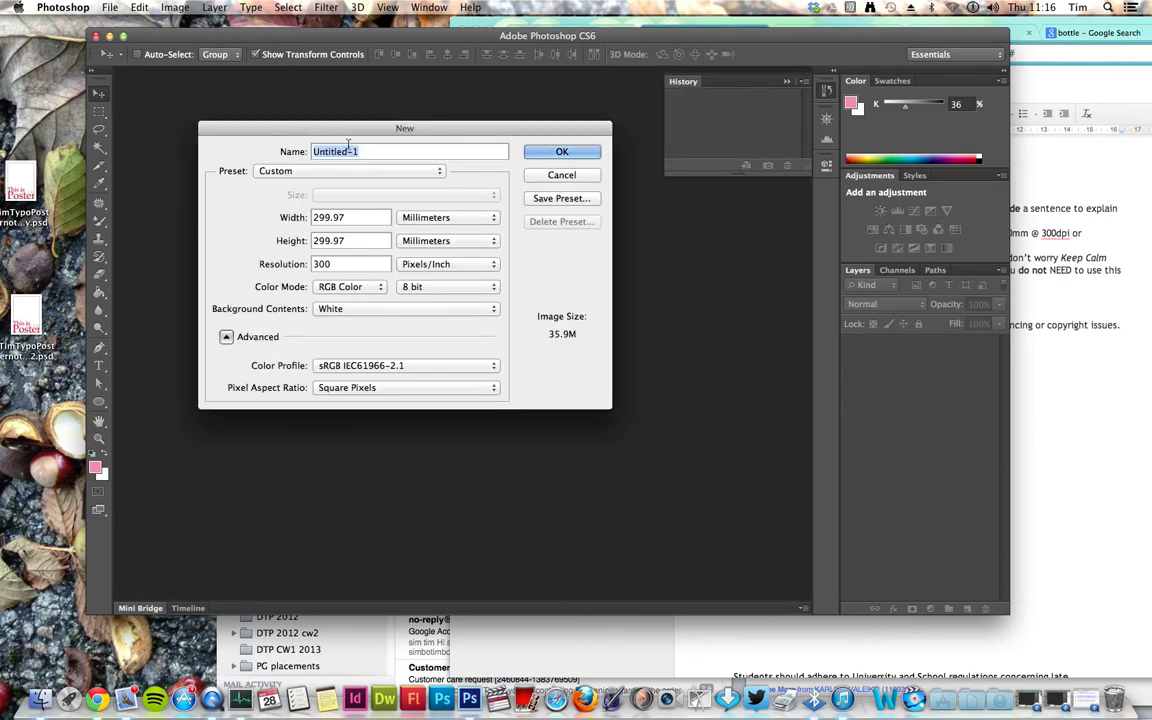
{"action": "key", "text": "BackSpace"}
{"action": "type", "text": "INforgraphics"}
{"action": "key", "text": "BackSpace"}
{"action": "key", "text": "BackSpace"}
{"action": "key", "text": "BackSpace"}
{"action": "key", "text": "BackSpace"}
{"action": "key", "text": "BackSpace"}
{"action": "key", "text": "BackSpace"}
{"action": "key", "text": "BackSpace"}
{"action": "key", "text": "BackSpace"}
{"action": "key", "text": "BackSpace"}
{"action": "key", "text": "BackSpace"}
{"action": "key", "text": "BackSpace"}
{"action": "key", "text": "BackSpace"}
{"action": "key", "text": "BackSpace"}
{"action": "type", "text": "Infographics TIm Conner"}
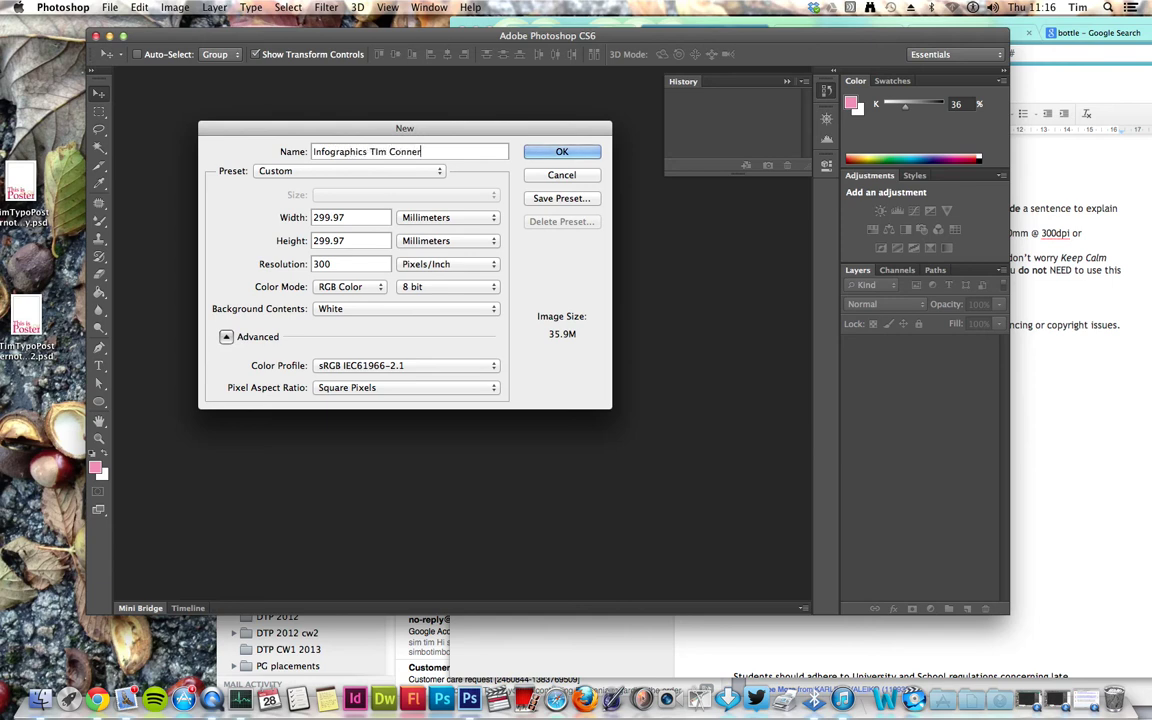
{"action": "left_click", "coordinate": [367, 151]}
{"action": "key", "text": "BackSpace"}
{"action": "key", "text": "BackSpace"}
{"action": "left_click", "coordinate": [572, 153]}
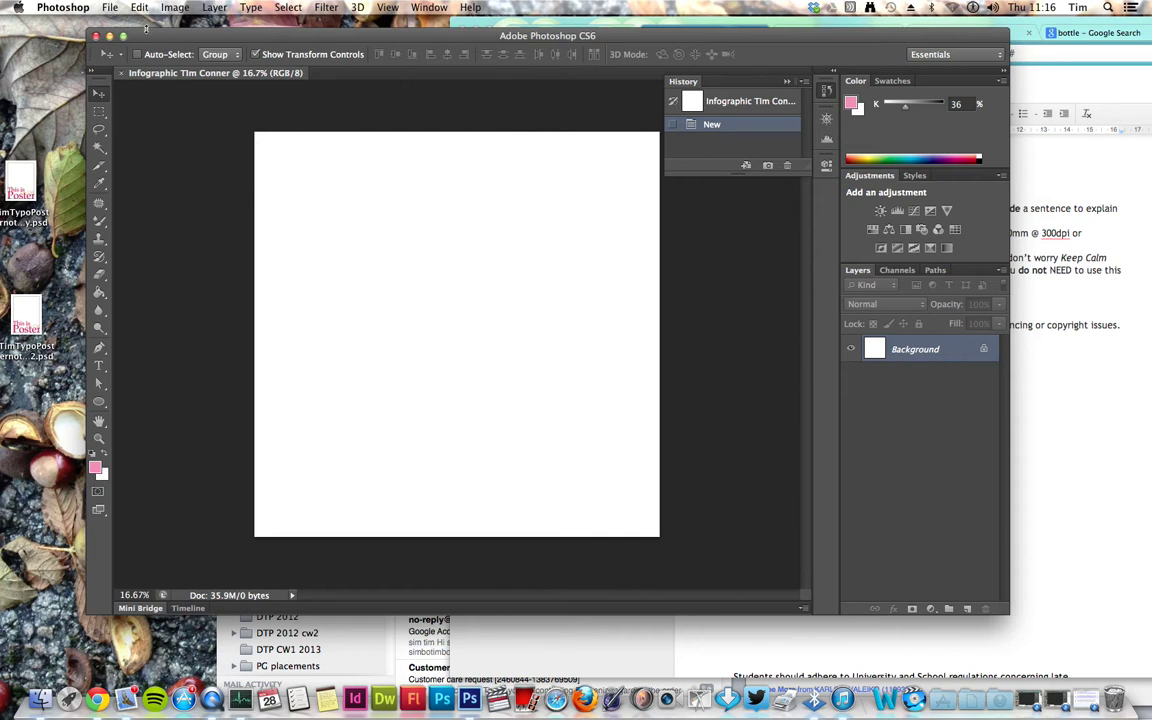
{"action": "left_click", "coordinate": [110, 7]}
Step: Open images.jpg from the Desktop, widening the browser and using column view to find it
{"action": "left_click", "coordinate": [128, 37]}
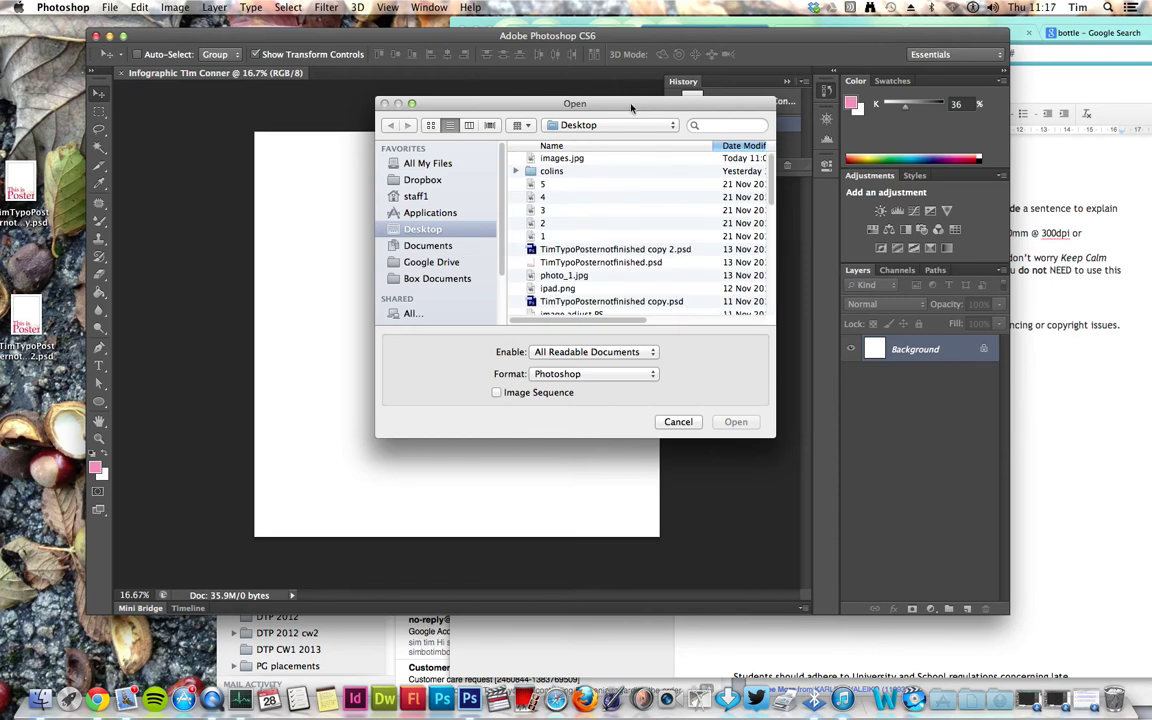
{"action": "left_click", "coordinate": [651, 156]}
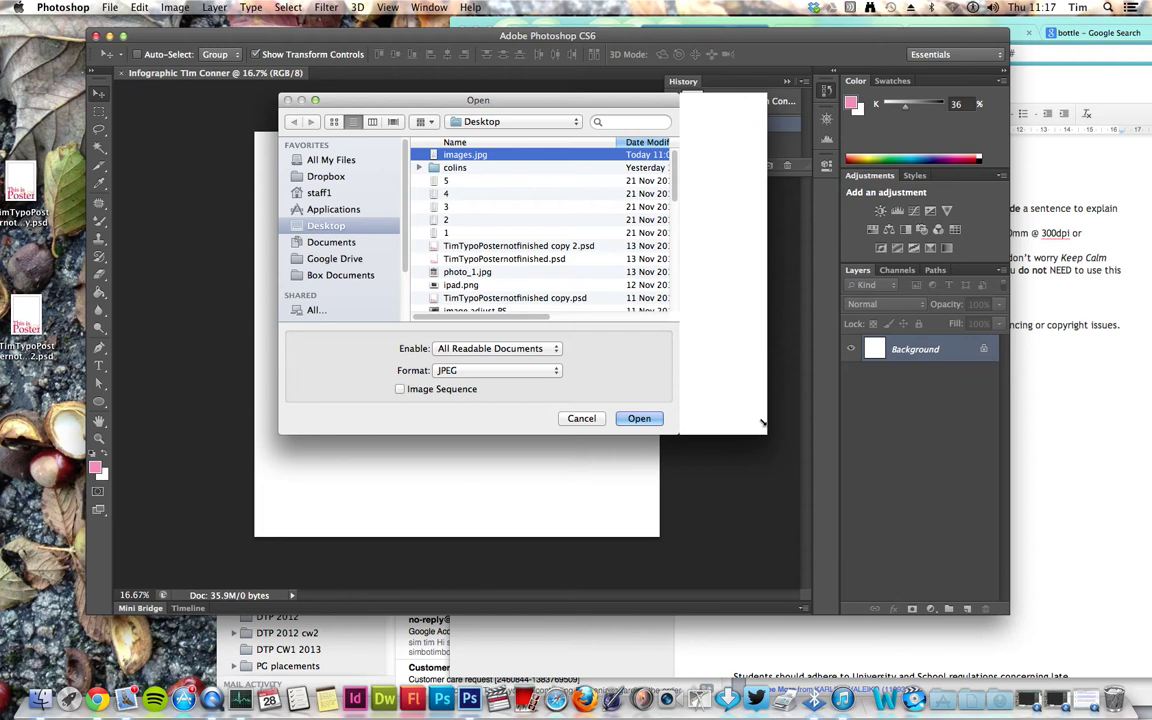
{"action": "left_click_drag", "start_coordinate": [679, 434], "coordinate": [853, 432]}
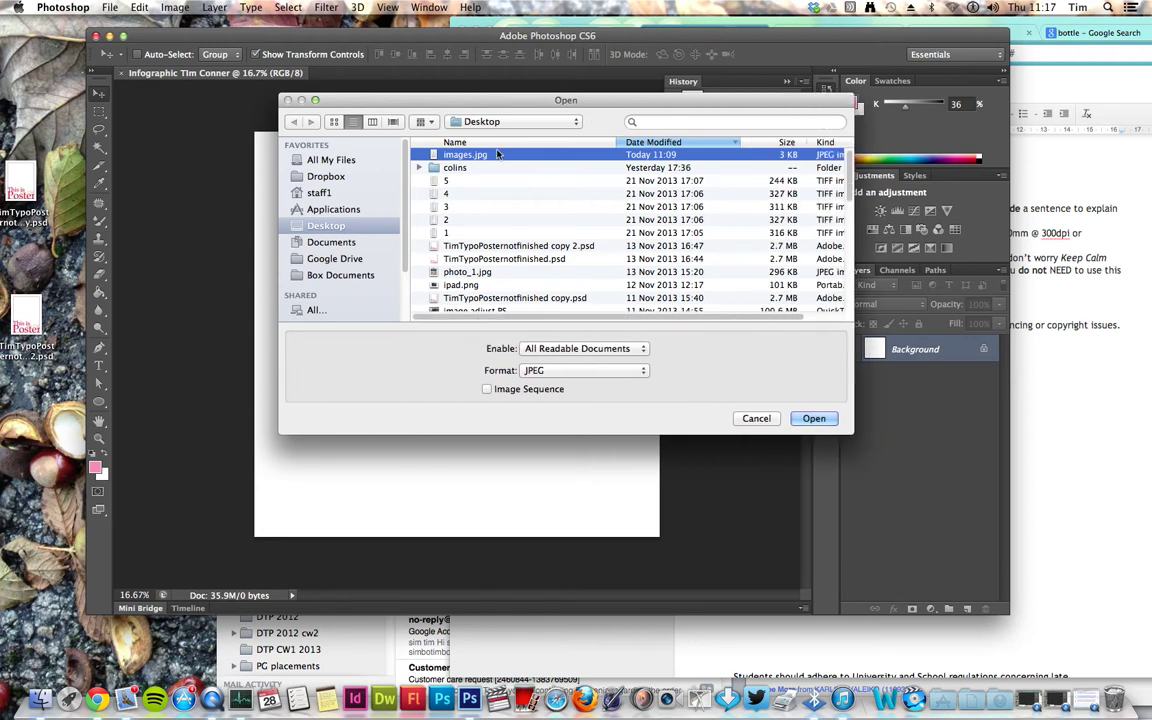
{"action": "left_click", "coordinate": [372, 122]}
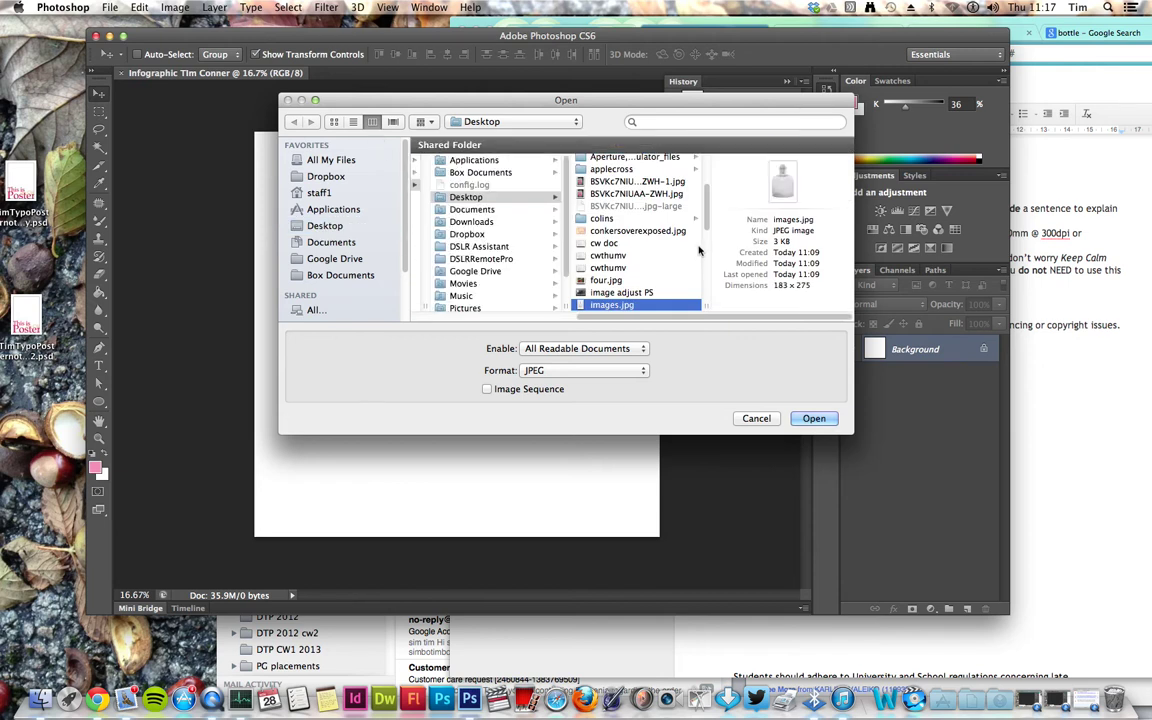
{"action": "left_click", "coordinate": [815, 424]}
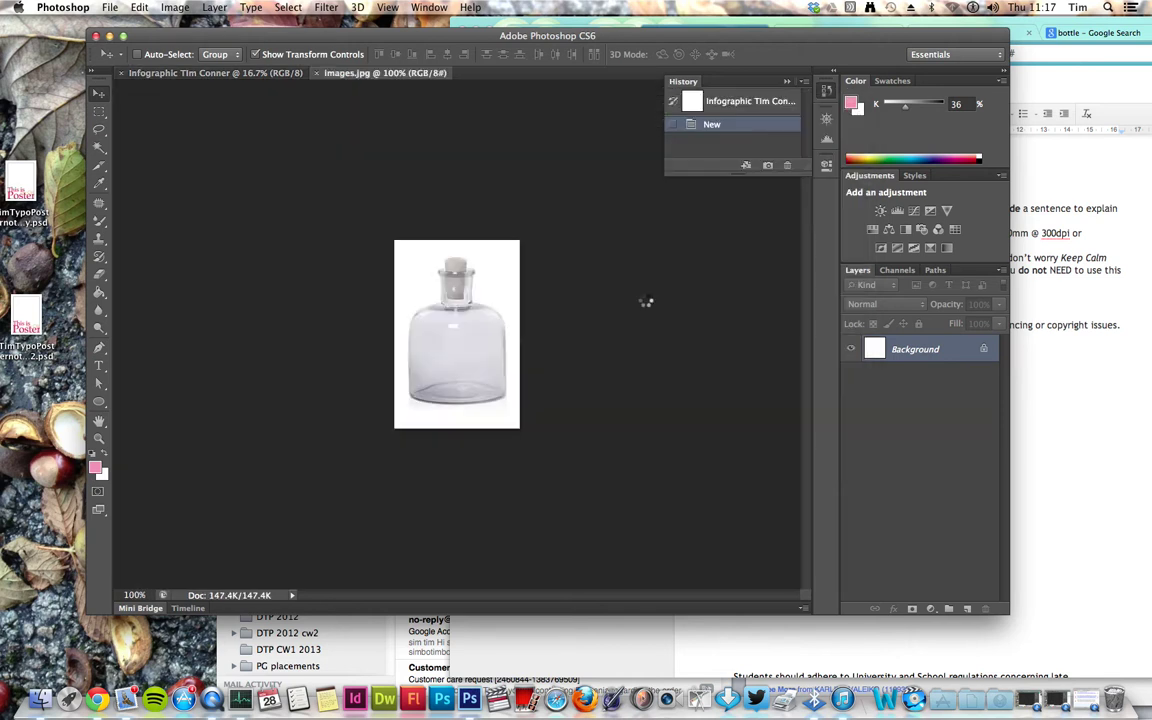
Step: Fit the bottle photo to screen, Magic Wand its white background and bottle, then close images.jpg
{"action": "left_click_drag", "start_coordinate": [588, 277], "coordinate": [462, 285]}
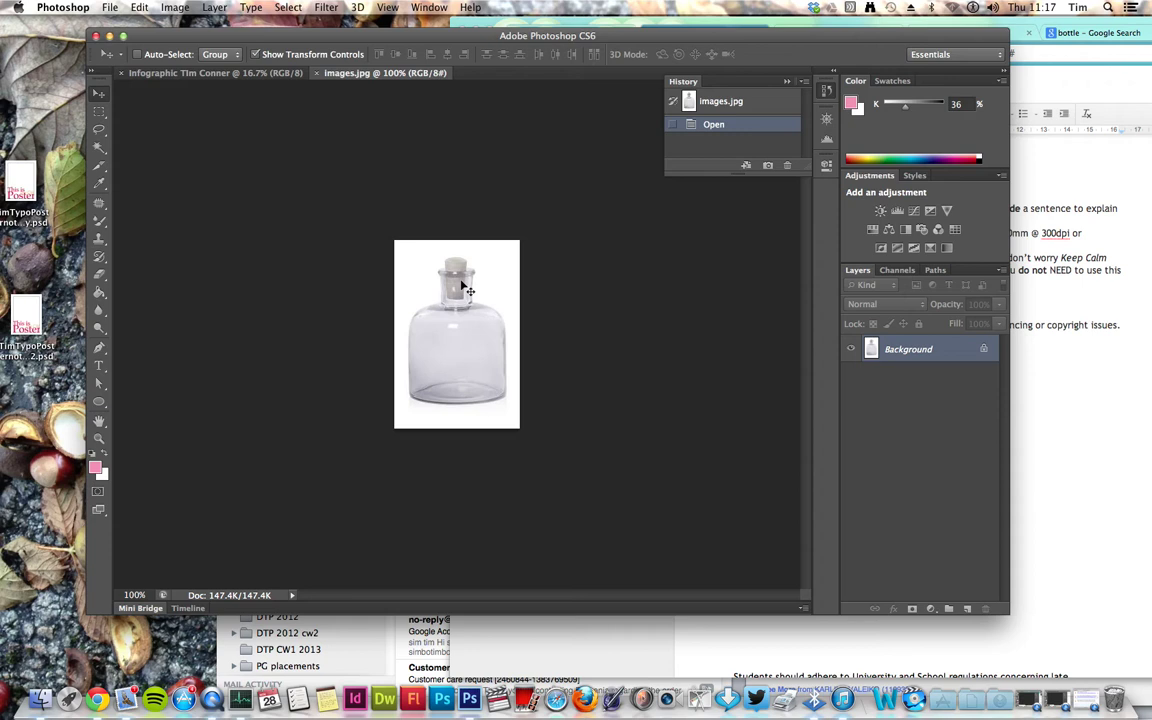
{"action": "key", "text": "super+0"}
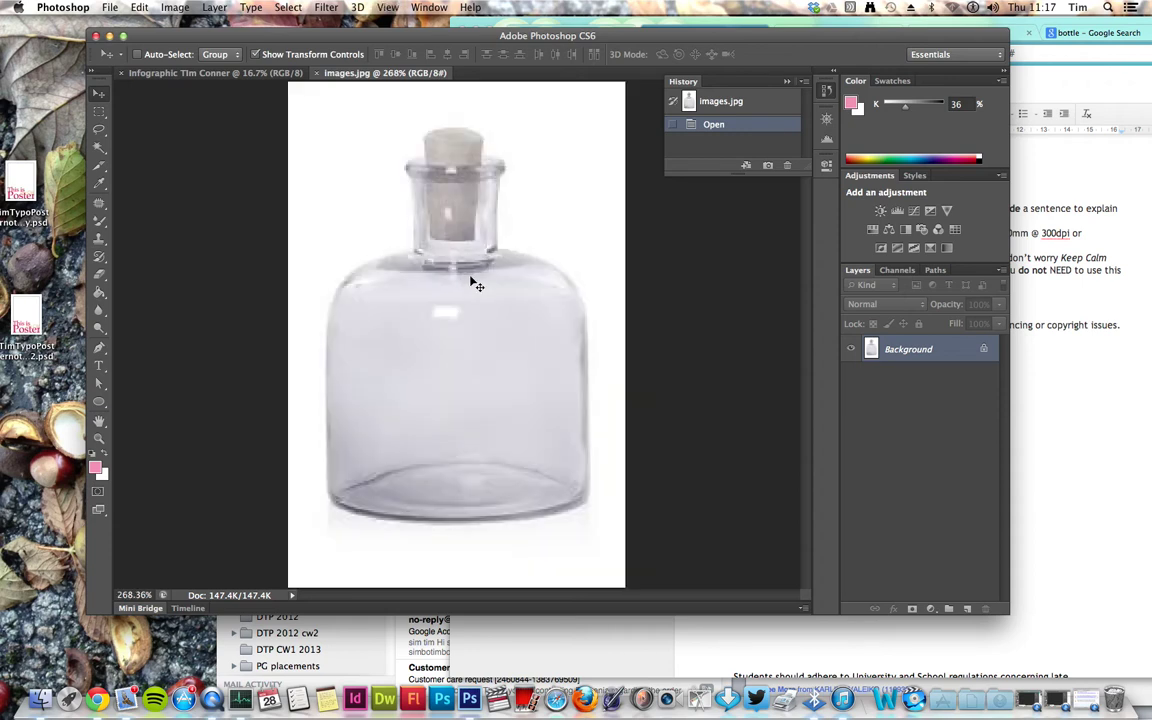
{"action": "left_click", "coordinate": [98, 149]}
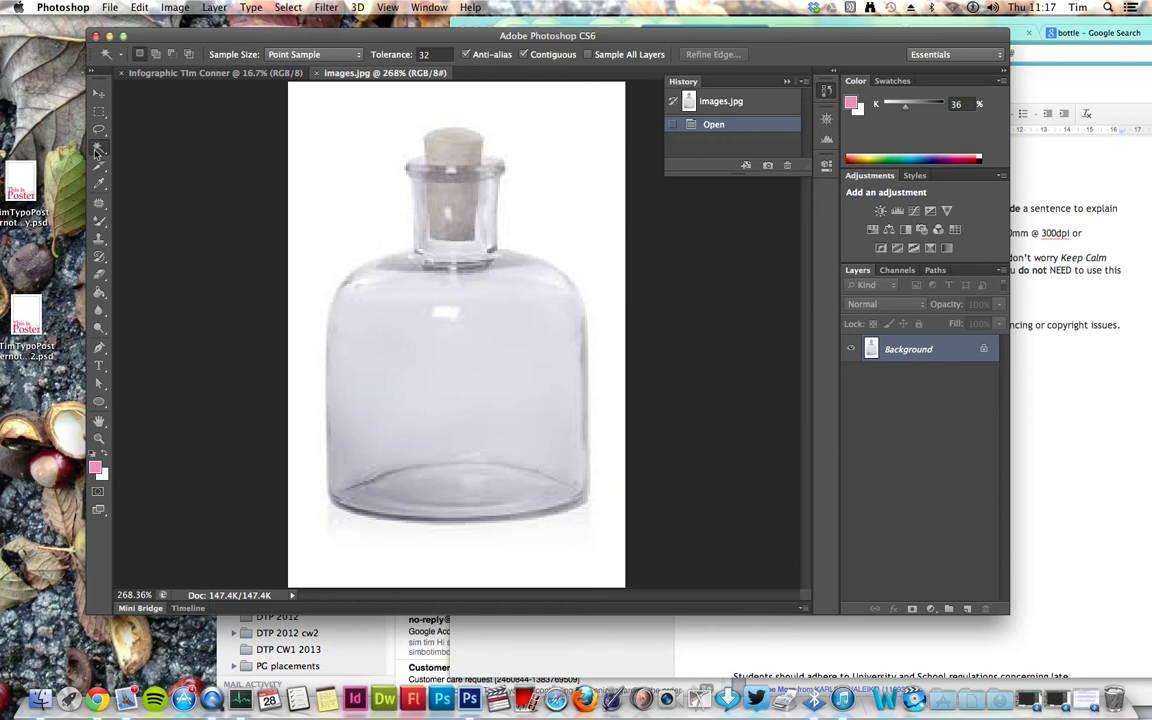
{"action": "left_click", "coordinate": [337, 147]}
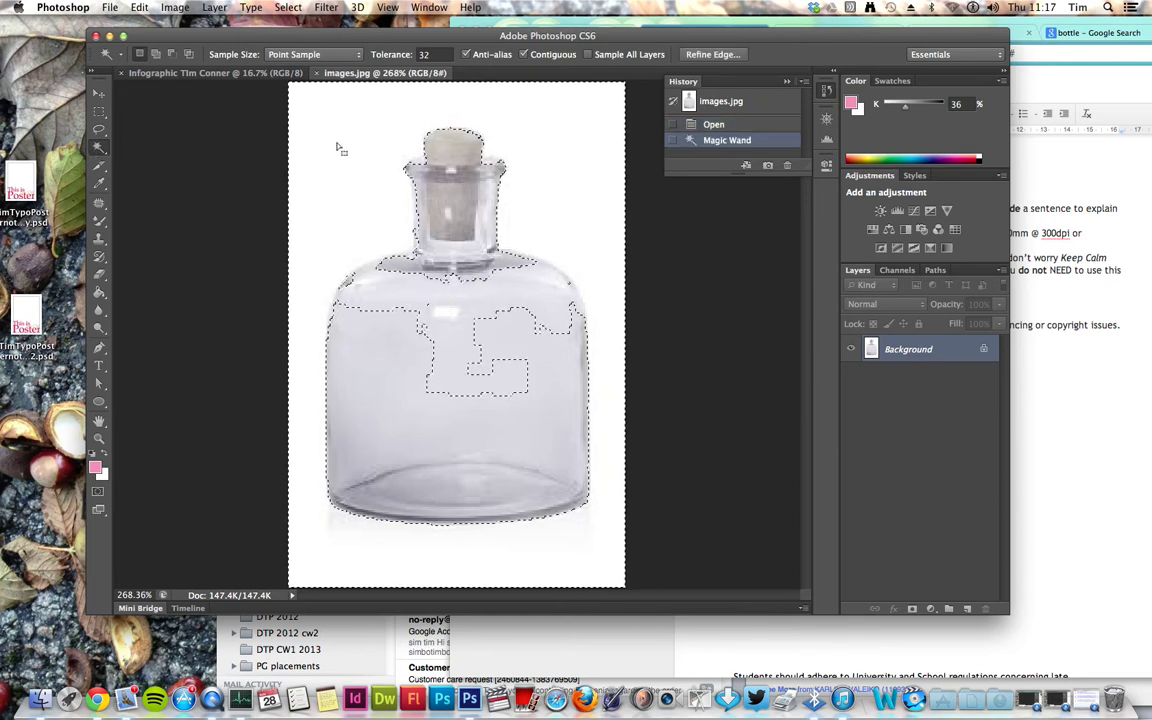
{"action": "left_click", "coordinate": [453, 305], "text": "shift"}
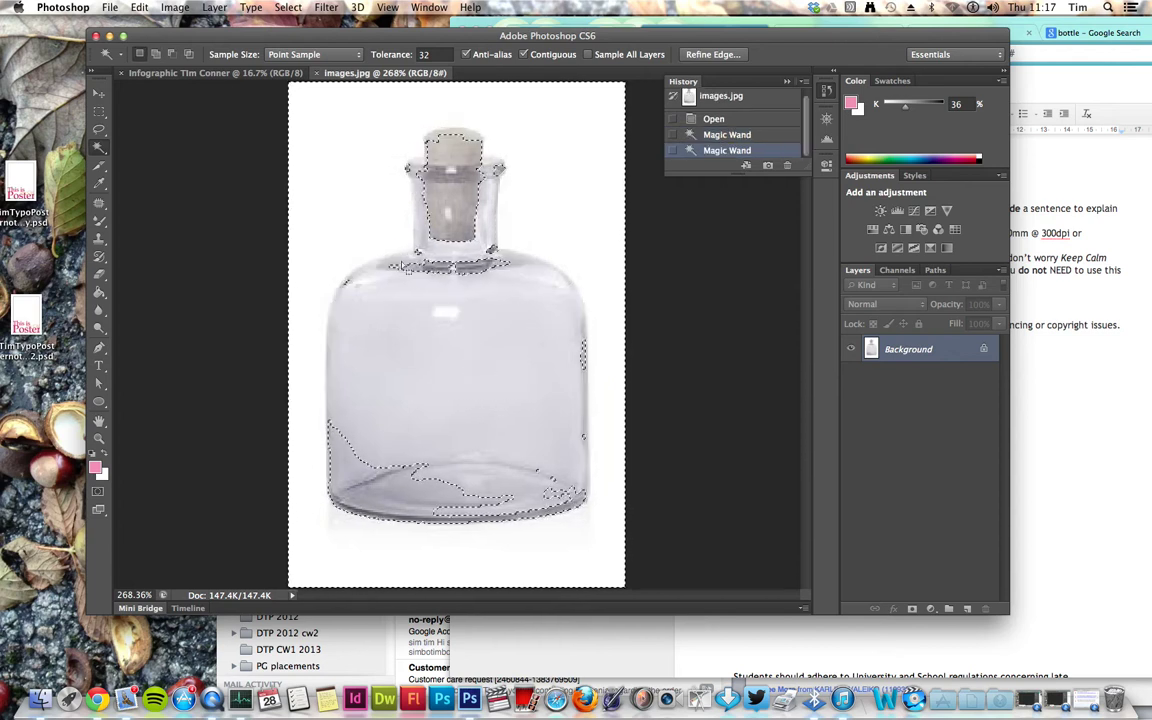
{"action": "left_click", "coordinate": [469, 277], "text": "shift"}
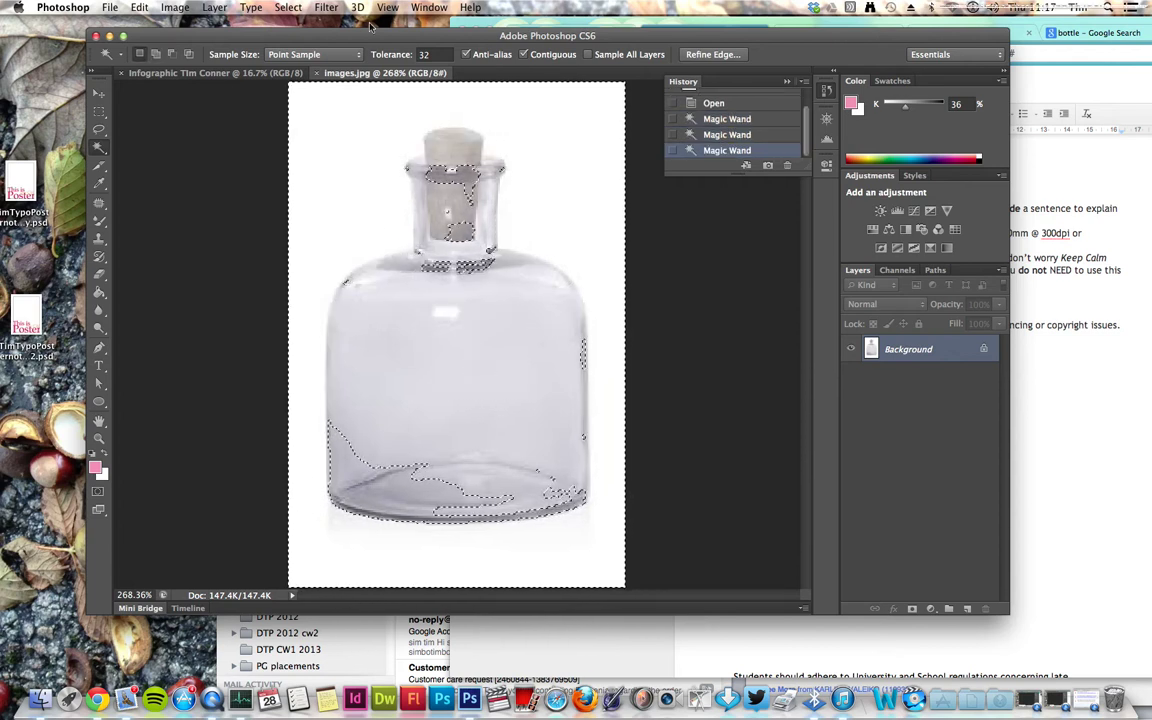
{"action": "left_click", "coordinate": [317, 73]}
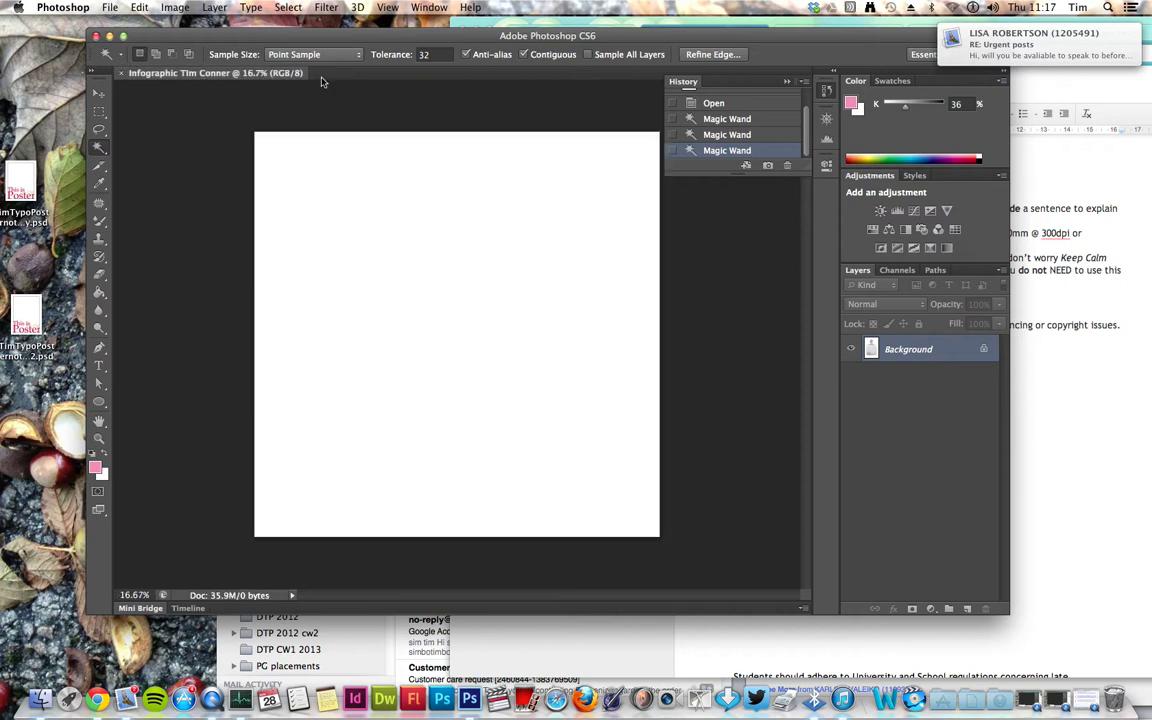
Step: In Chrome, return to the bottle image results and preview the swing-top bottle image
{"action": "left_click", "coordinate": [1059, 484]}
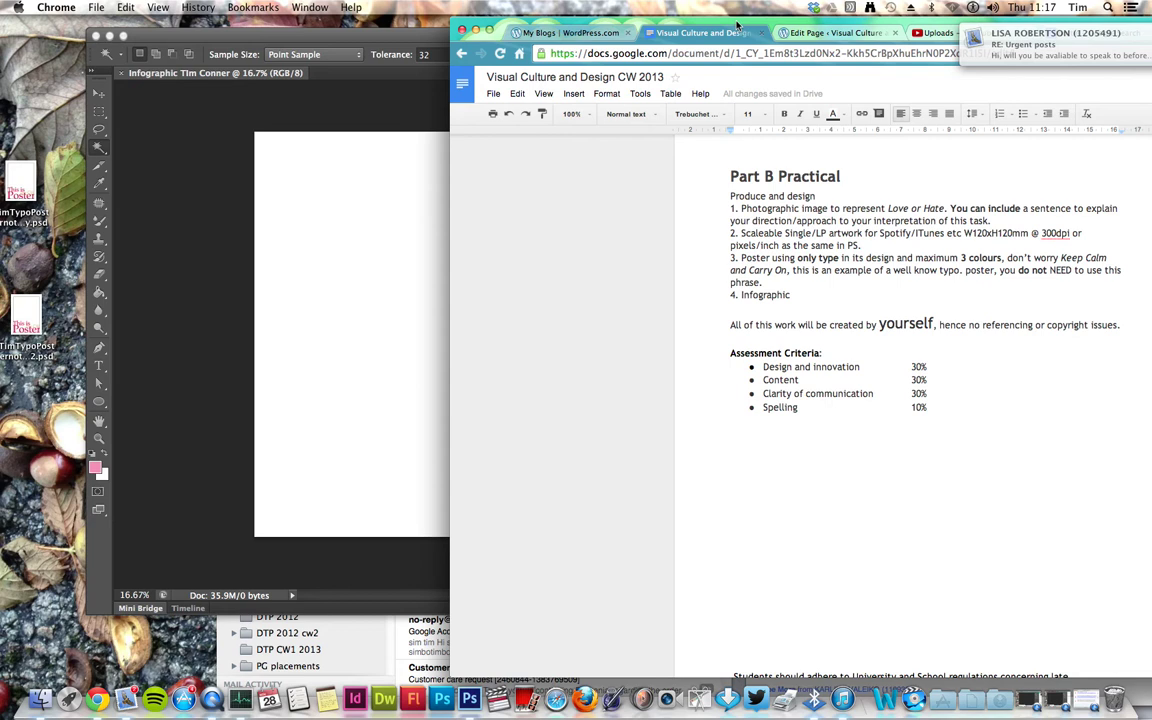
{"action": "left_click_drag", "start_coordinate": [752, 27], "coordinate": [570, 27]}
{"action": "left_click", "coordinate": [897, 33]}
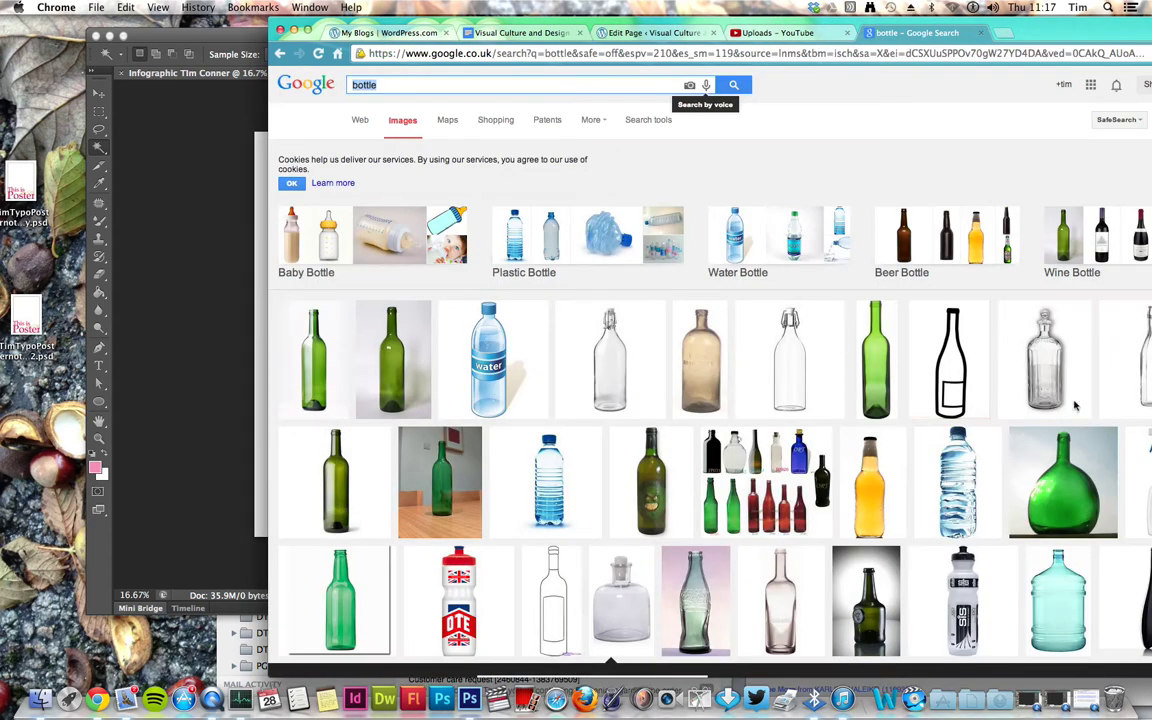
{"action": "left_click", "coordinate": [620, 372]}
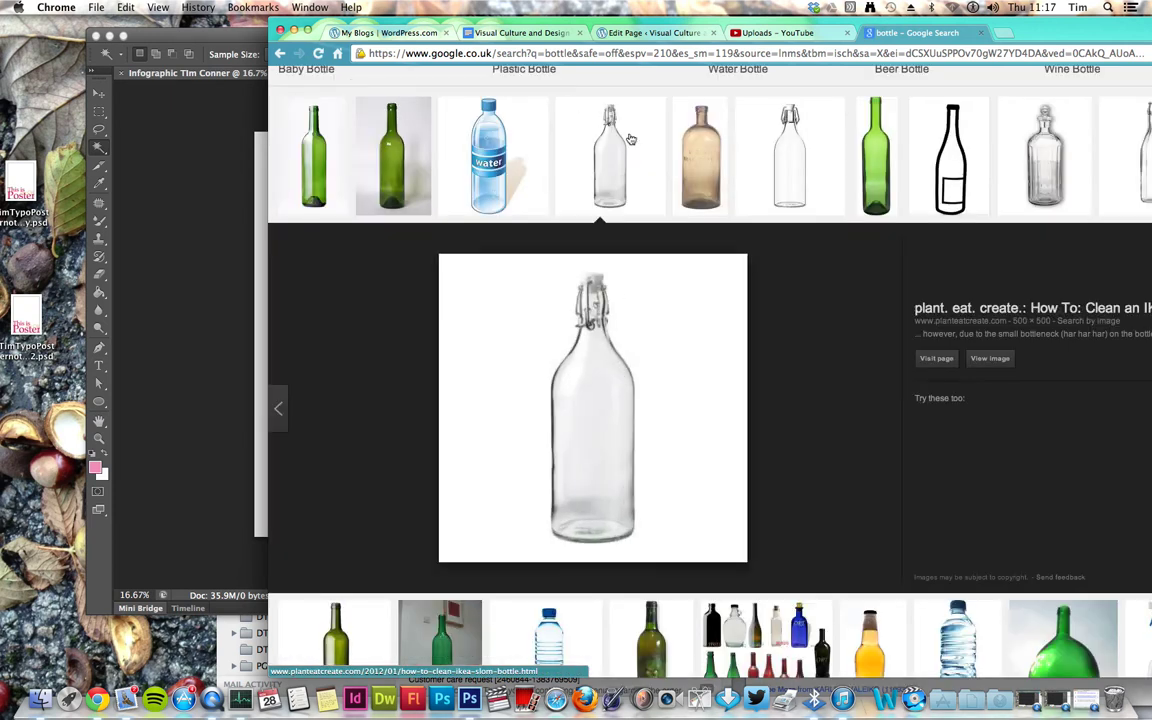
{"action": "scroll", "coordinate": [760, 265], "scroll_direction": "down", "scroll_amount": 4}
{"action": "scroll", "coordinate": [775, 264], "scroll_direction": "down", "scroll_amount": 3}
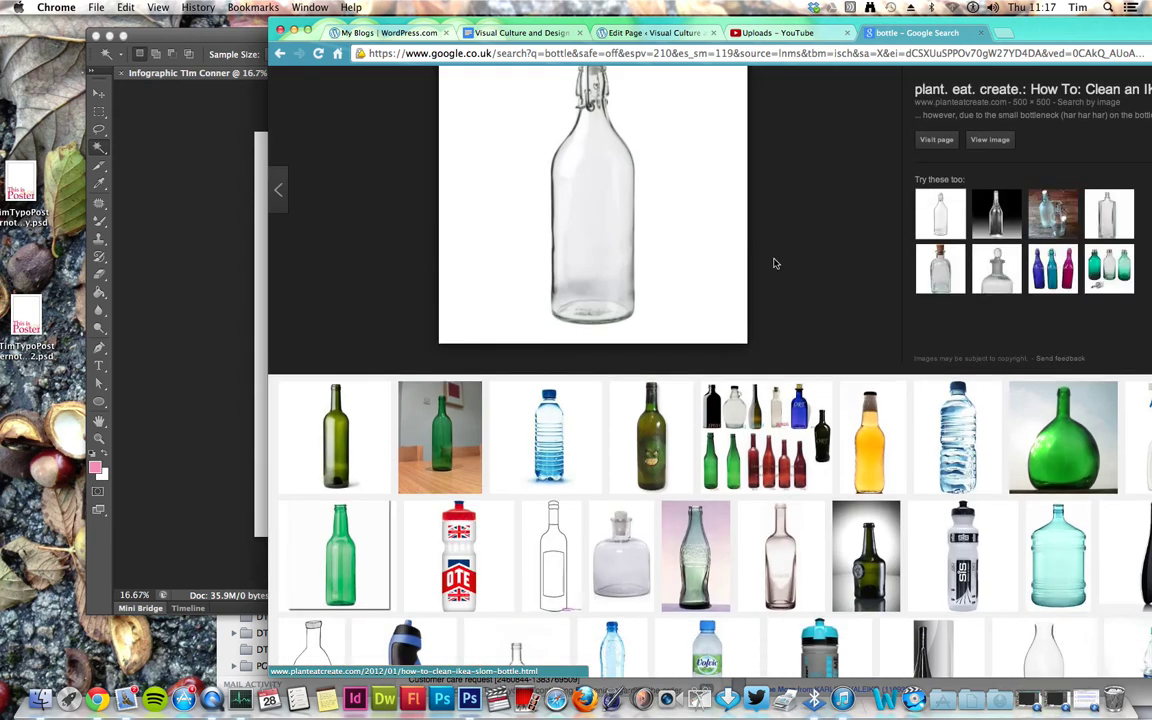
{"action": "scroll", "coordinate": [774, 258], "scroll_direction": "up", "scroll_amount": 5}
{"action": "scroll", "coordinate": [773, 261], "scroll_direction": "up", "scroll_amount": 6}
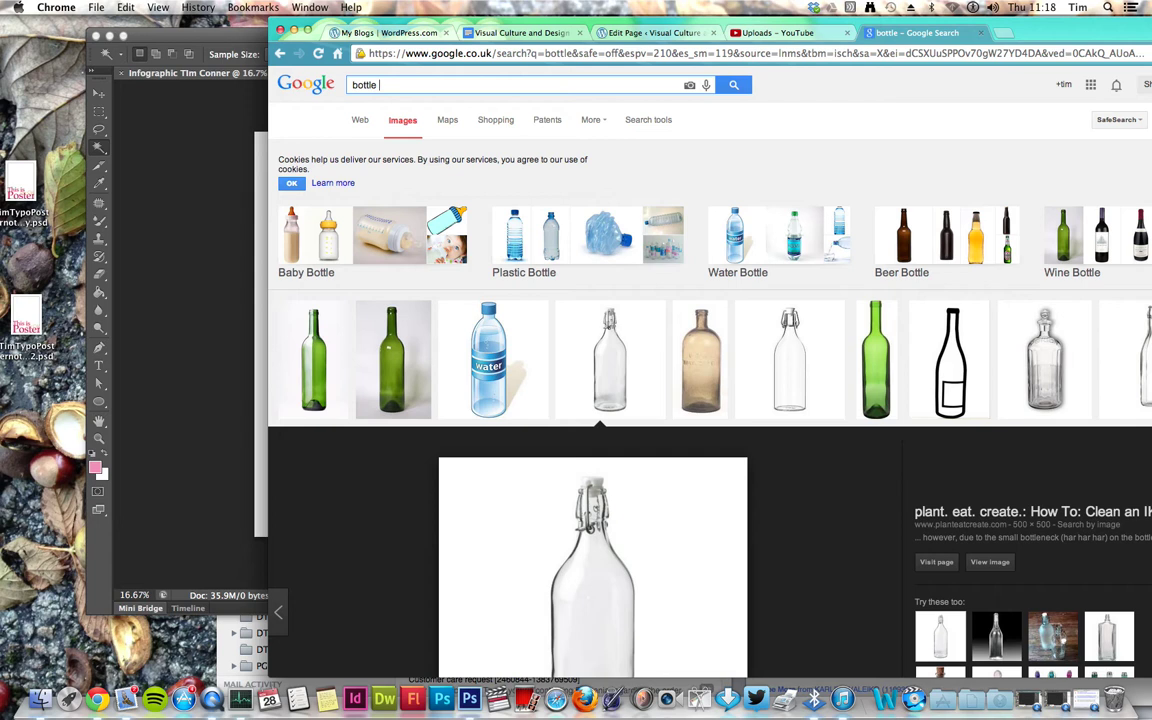
Step: Search for 'bottle hi res' and open the full-size Tablas Creek wine bottle image
{"action": "type", "text": "hi res"}
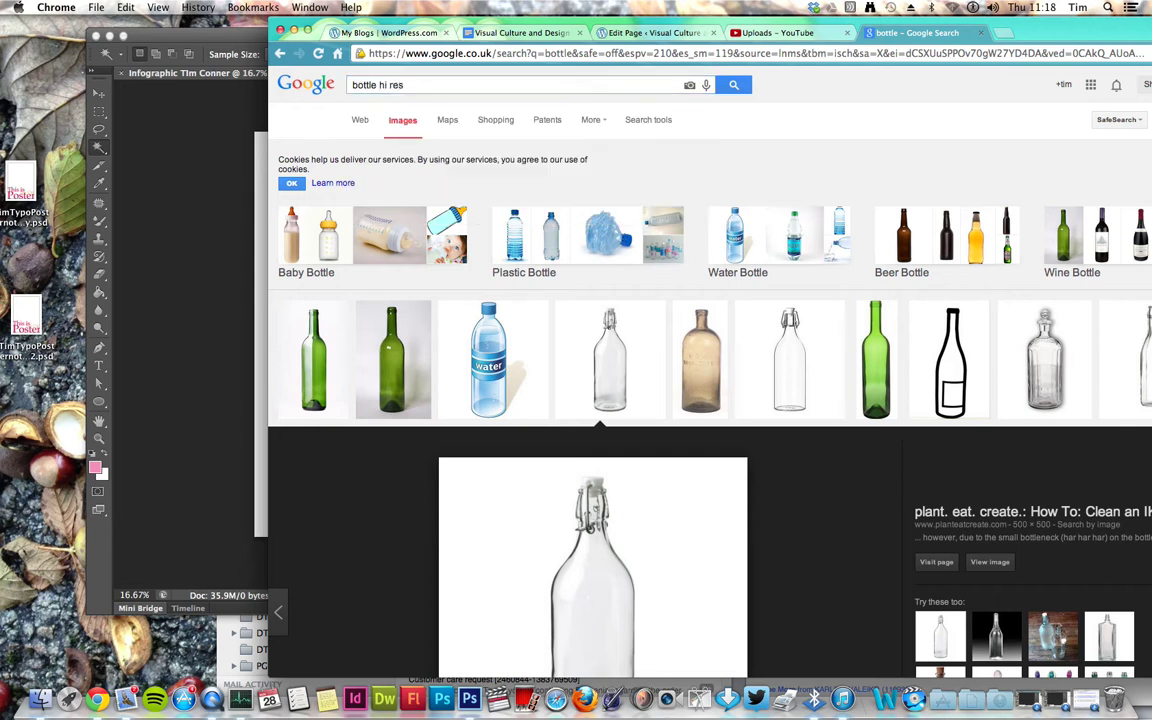
{"action": "key", "text": "Return"}
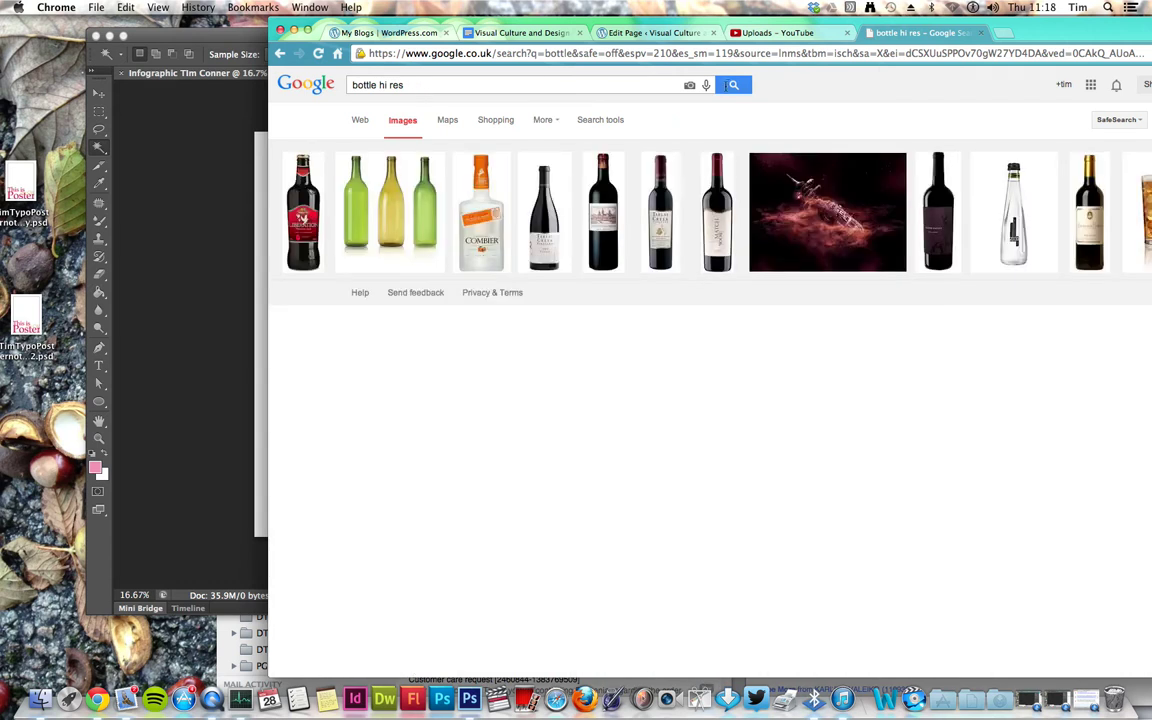
{"action": "left_click", "coordinate": [725, 85]}
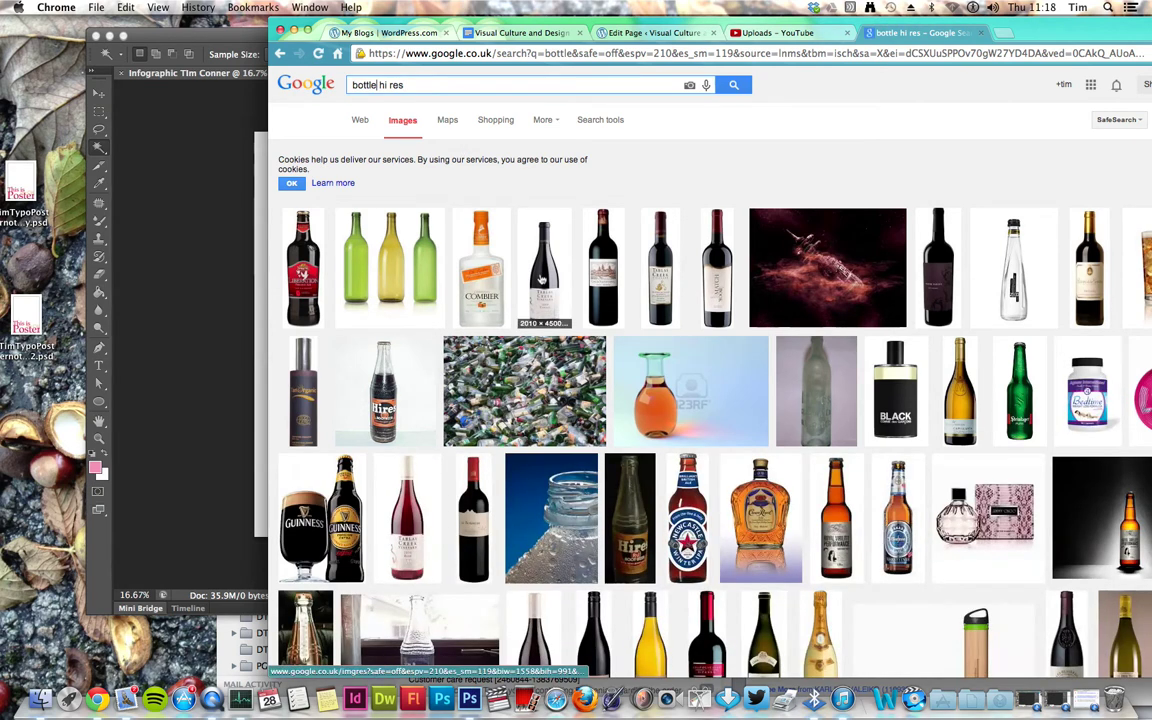
{"action": "left_click", "coordinate": [541, 279]}
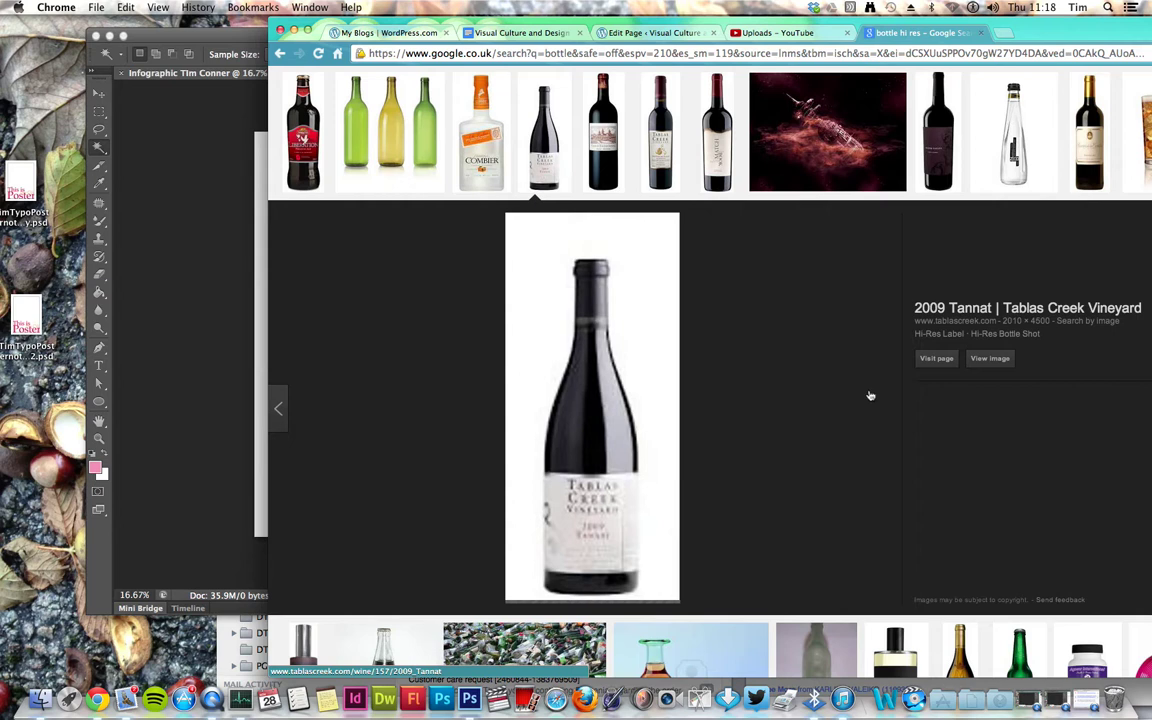
{"action": "left_click", "coordinate": [992, 363]}
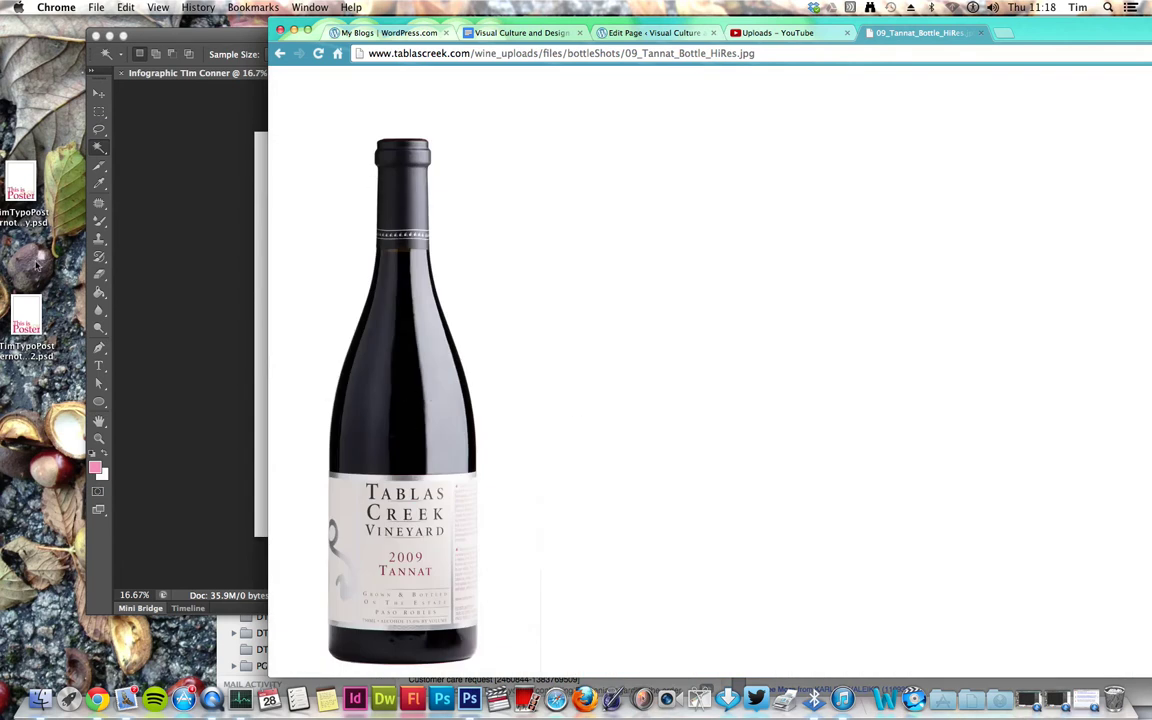
{"action": "left_click", "coordinate": [471, 702]}
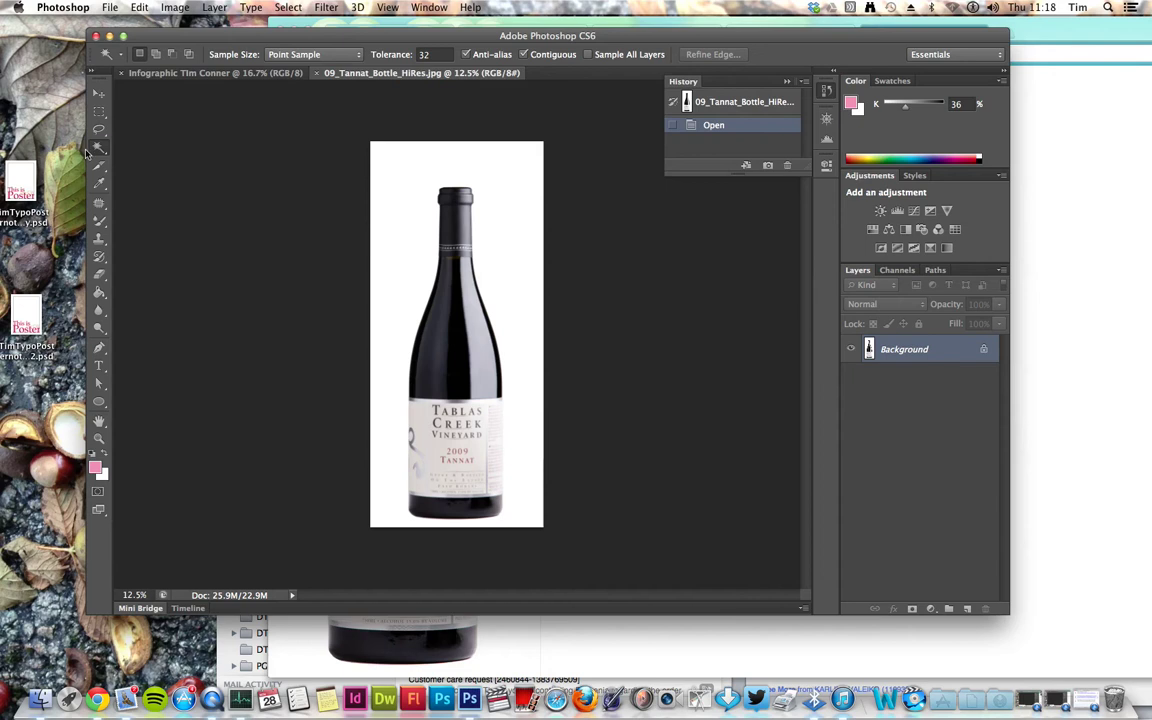
Step: Zoom into the Tannat bottle, Magic Wand its background, label and highlight, then close it
{"action": "key", "text": "v"}
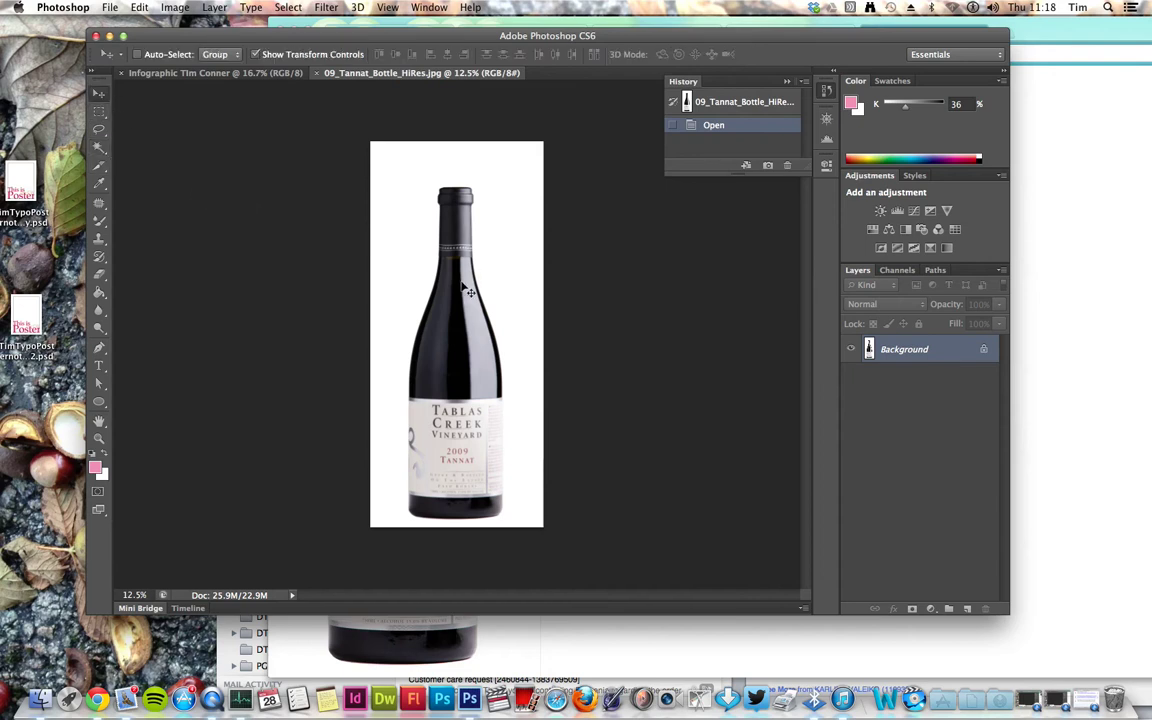
{"action": "key", "text": "super+plus"}
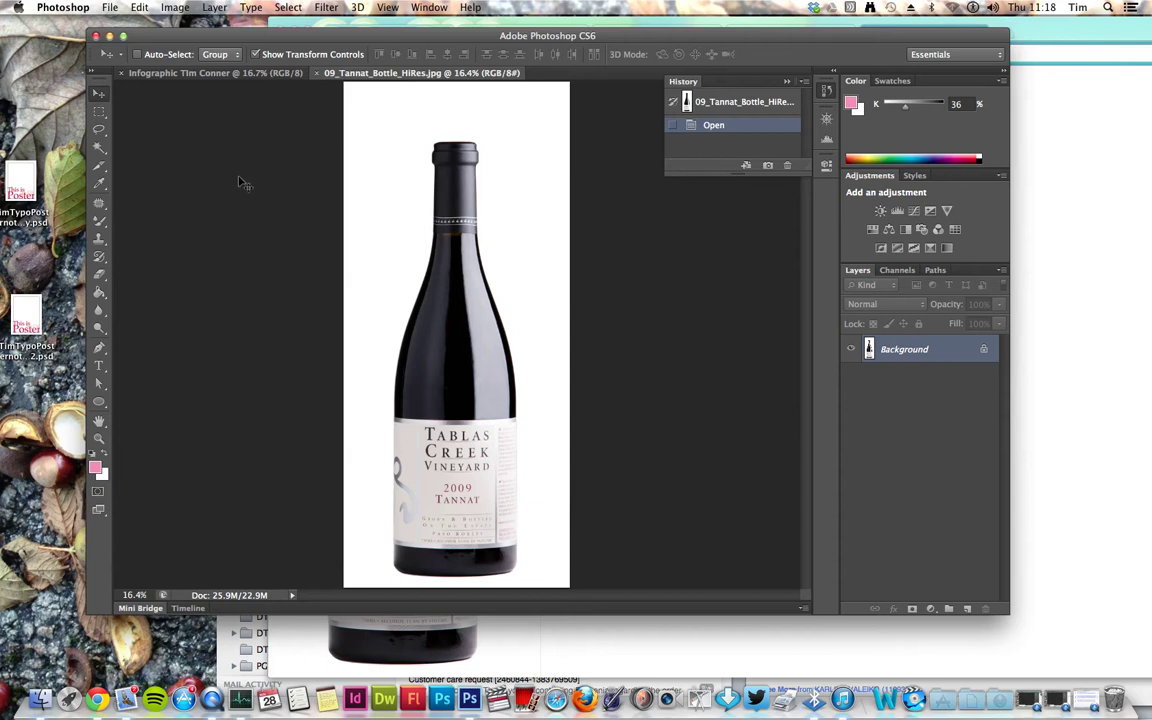
{"action": "left_click", "coordinate": [99, 146]}
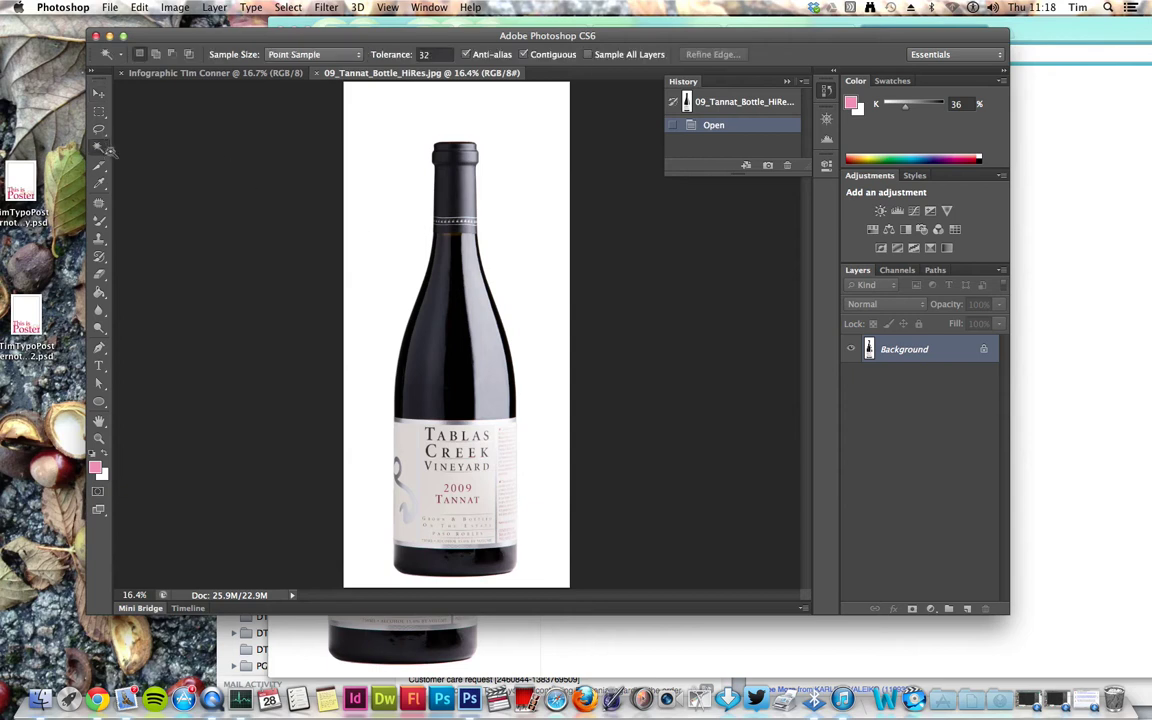
{"action": "left_click", "coordinate": [383, 137]}
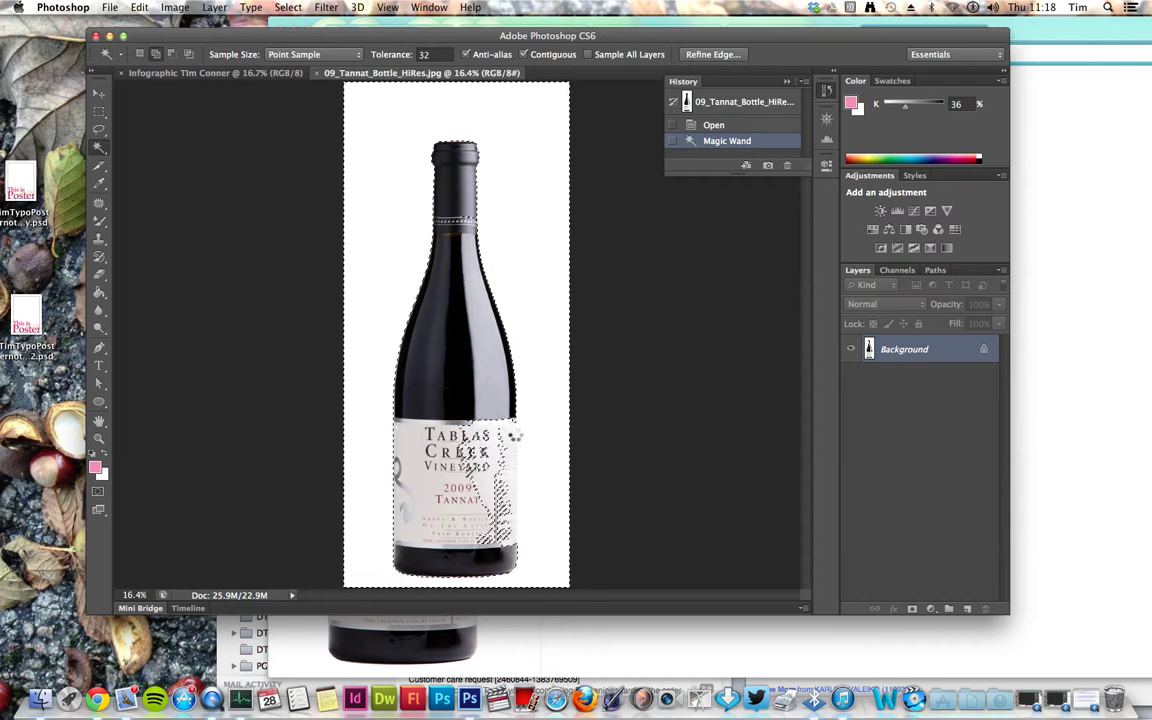
{"action": "left_click", "coordinate": [518, 470], "text": "shift"}
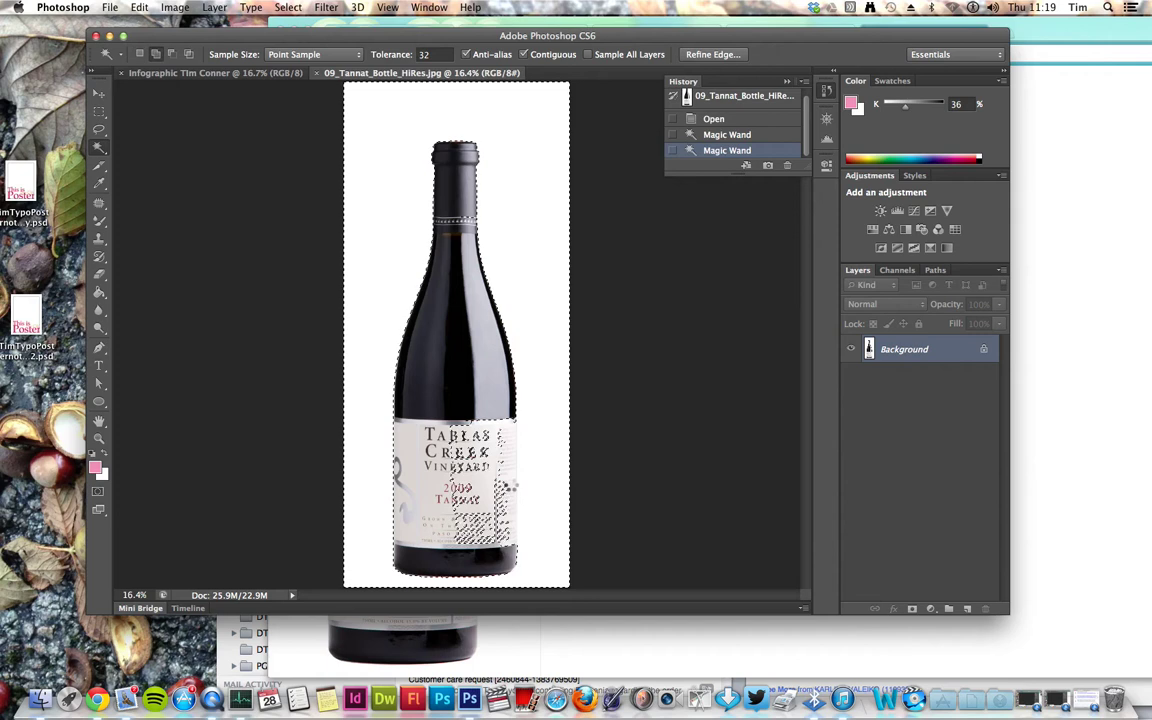
{"action": "left_click", "coordinate": [515, 464], "text": "shift"}
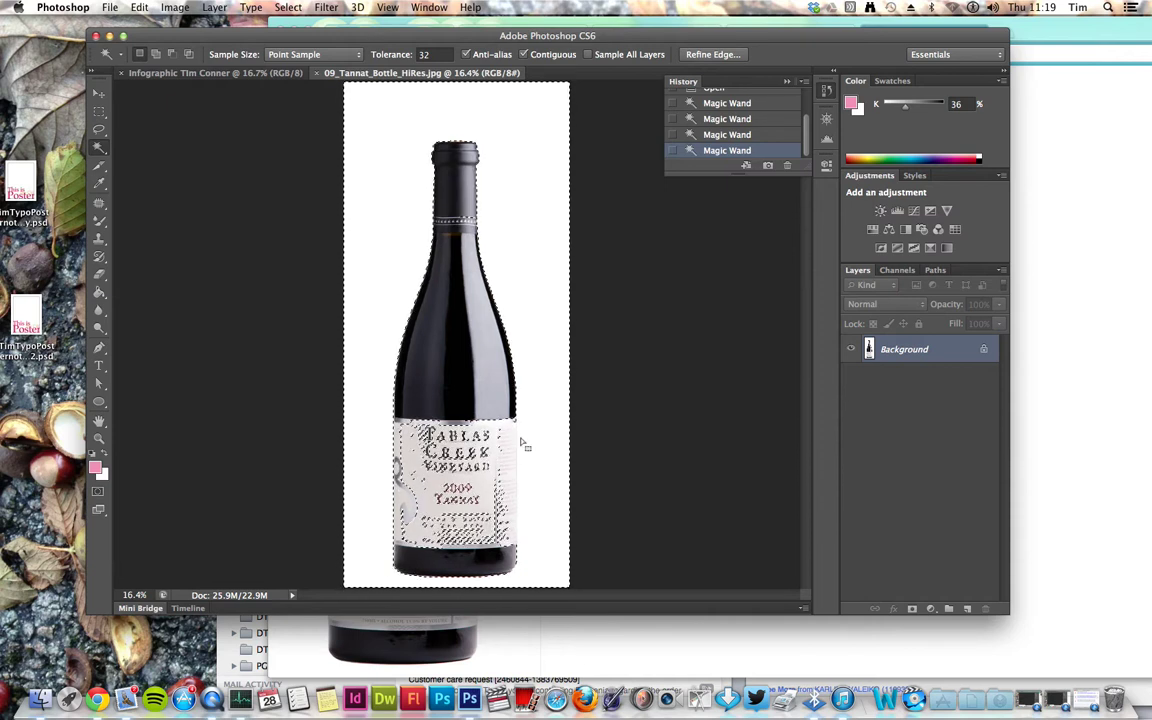
{"action": "left_click", "coordinate": [455, 340]}
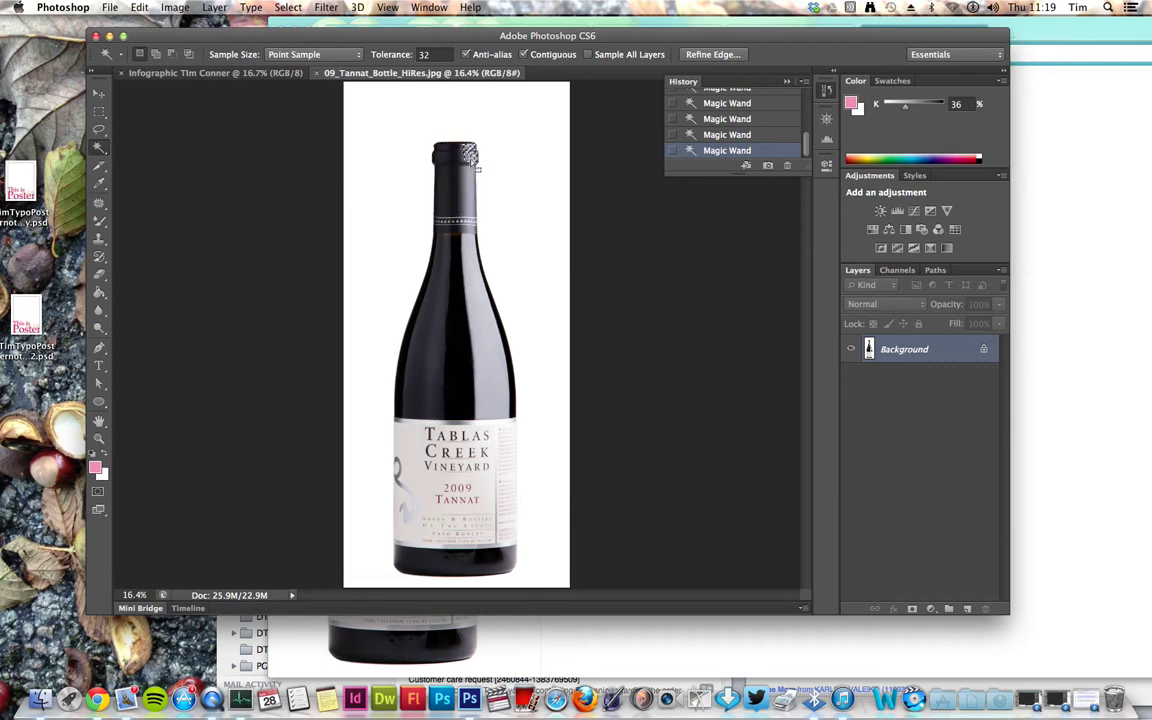
{"action": "left_click", "coordinate": [316, 73]}
Step: Search Google Images for 'rubber duck hi res' and drag the duck preview into Photoshop
{"action": "left_click", "coordinate": [1119, 146]}
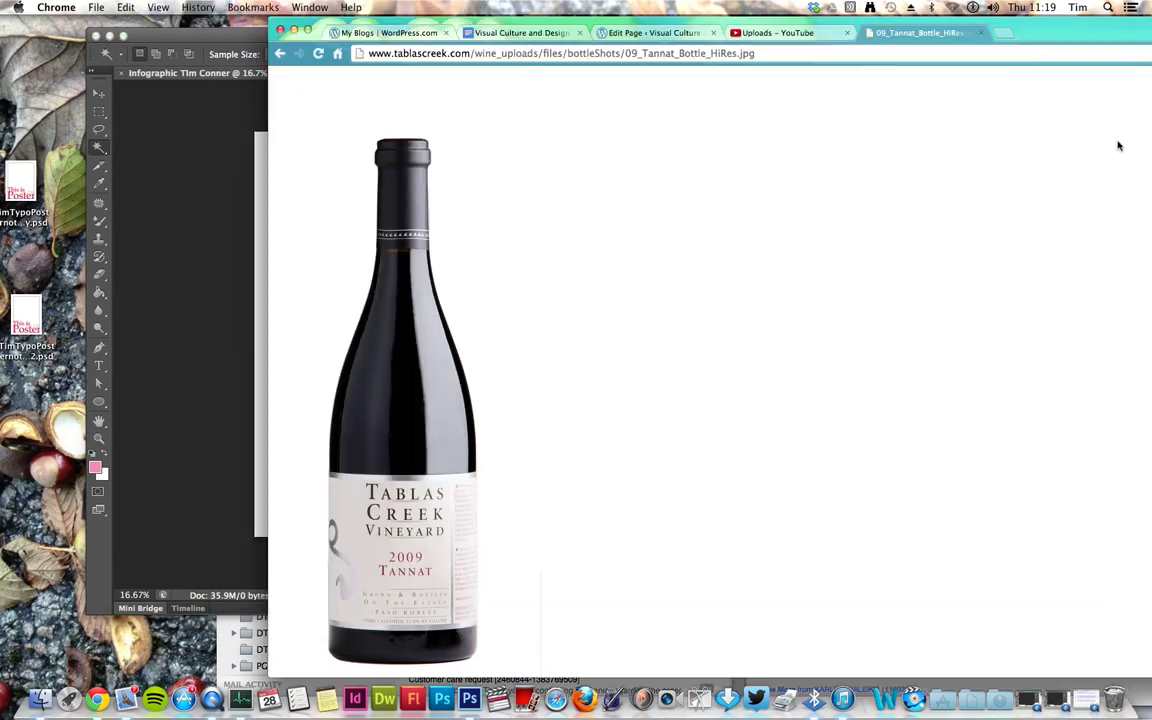
{"action": "left_click", "coordinate": [280, 53]}
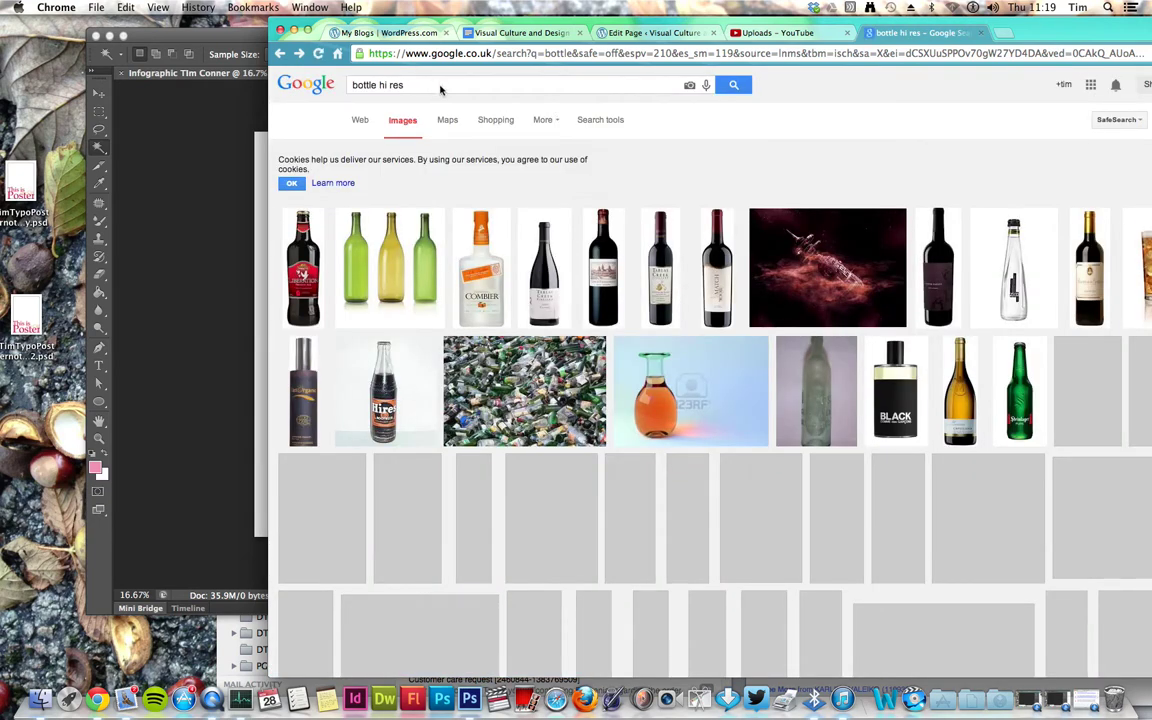
{"action": "left_click", "coordinate": [426, 86]}
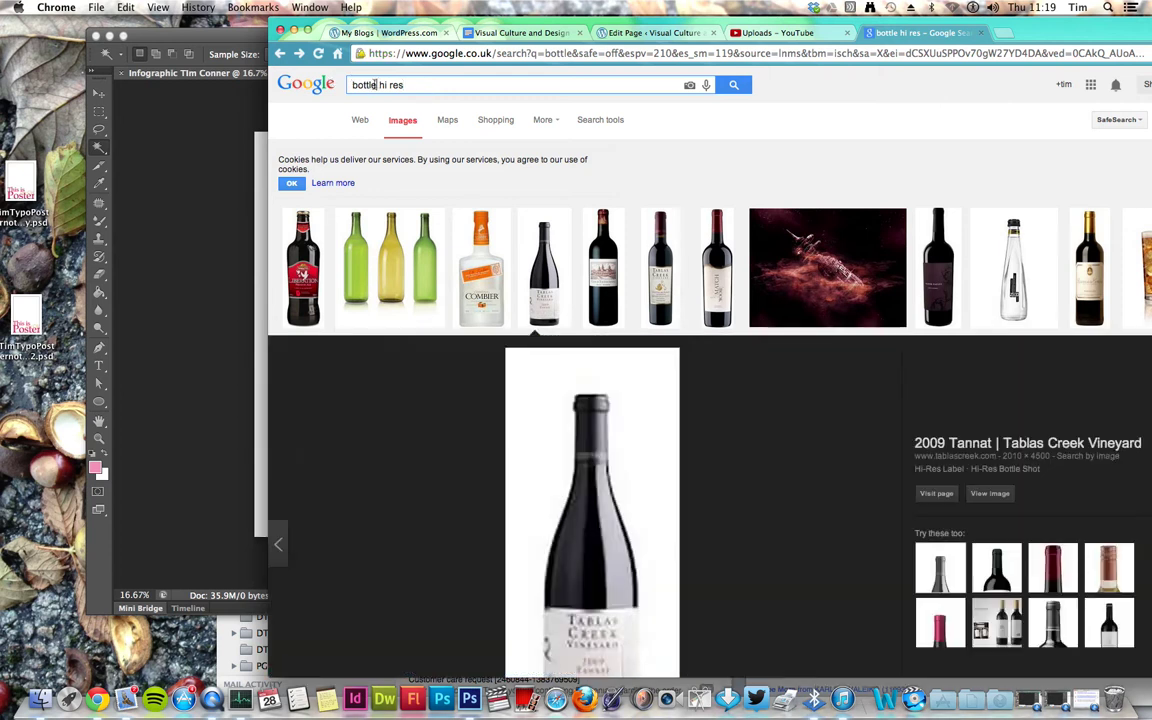
{"action": "left_click_drag", "start_coordinate": [378, 85], "coordinate": [303, 80]}
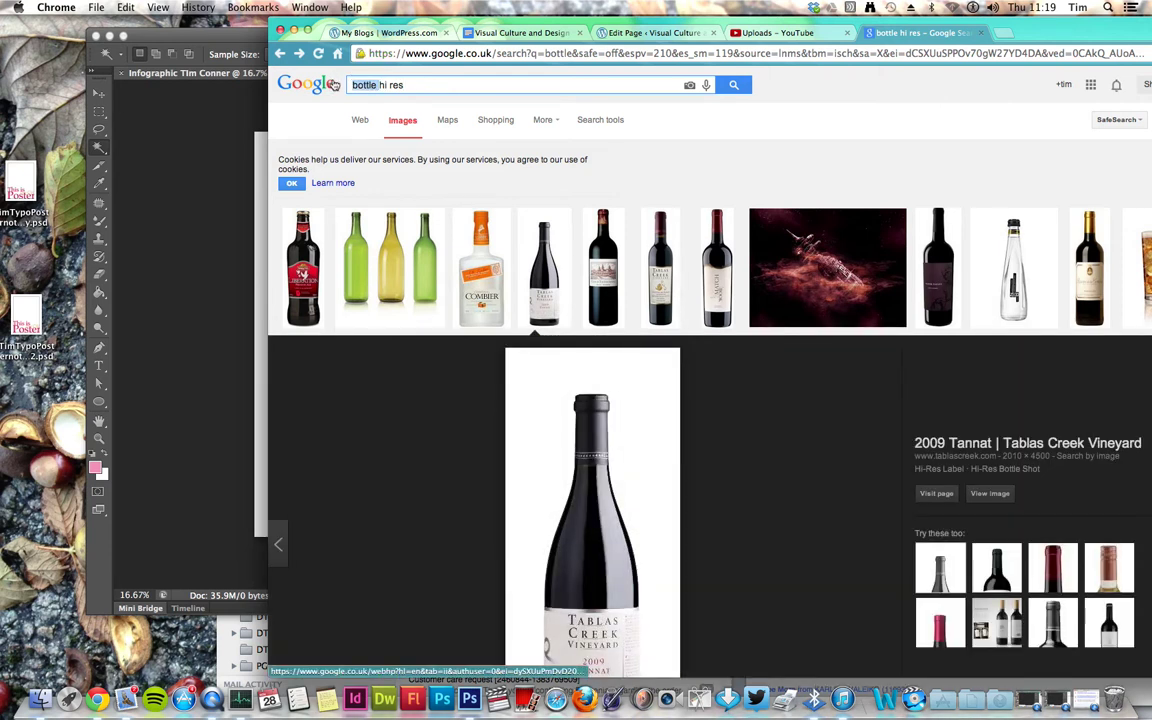
{"action": "type", "text": "rubber"}
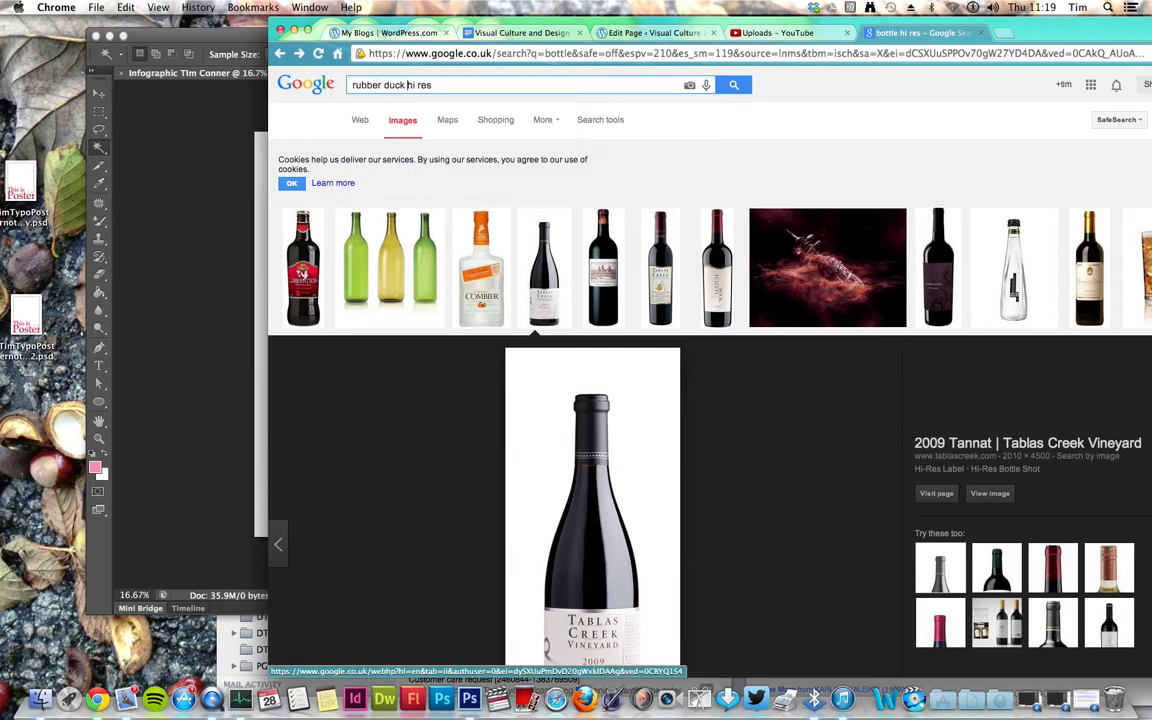
{"action": "type", "text": " duck"}
{"action": "key", "text": "Return"}
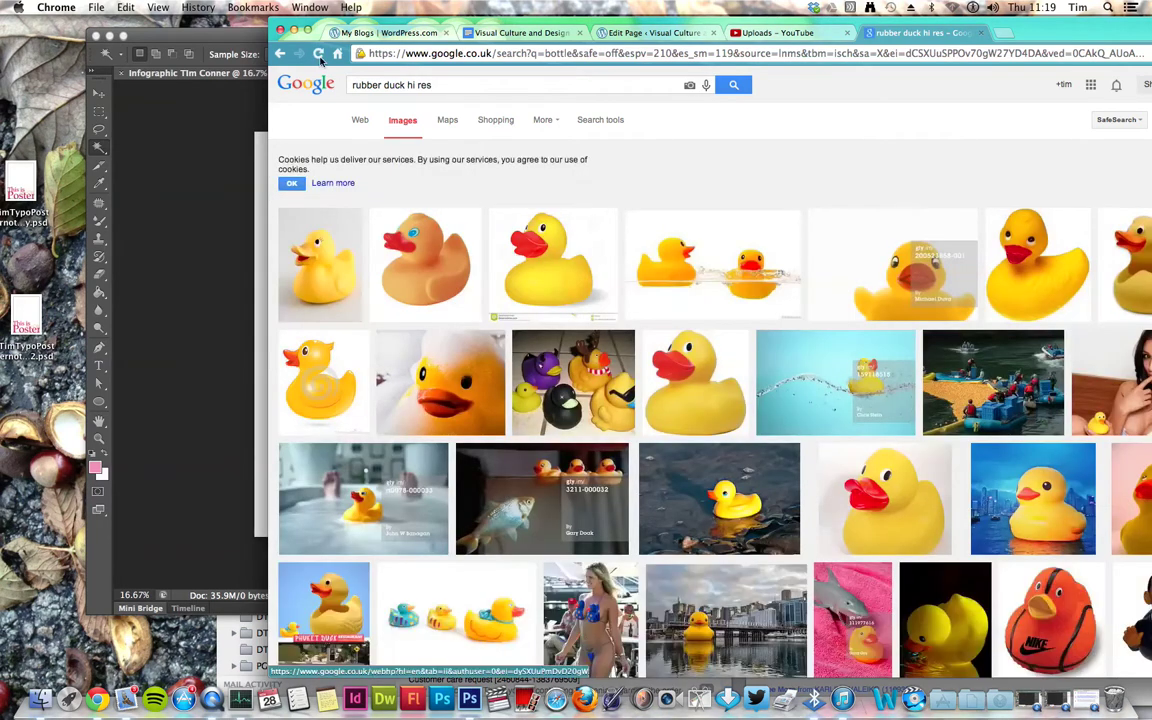
{"action": "left_click", "coordinate": [558, 266]}
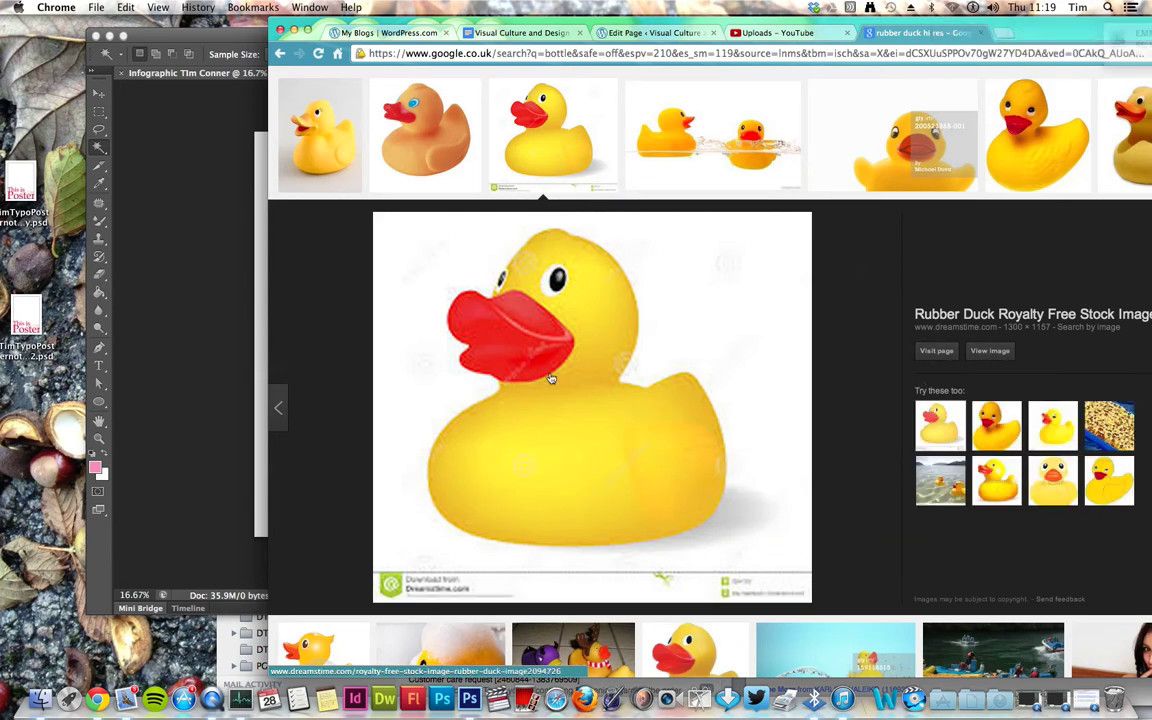
{"action": "left_click_drag", "start_coordinate": [592, 407], "coordinate": [469, 698]}
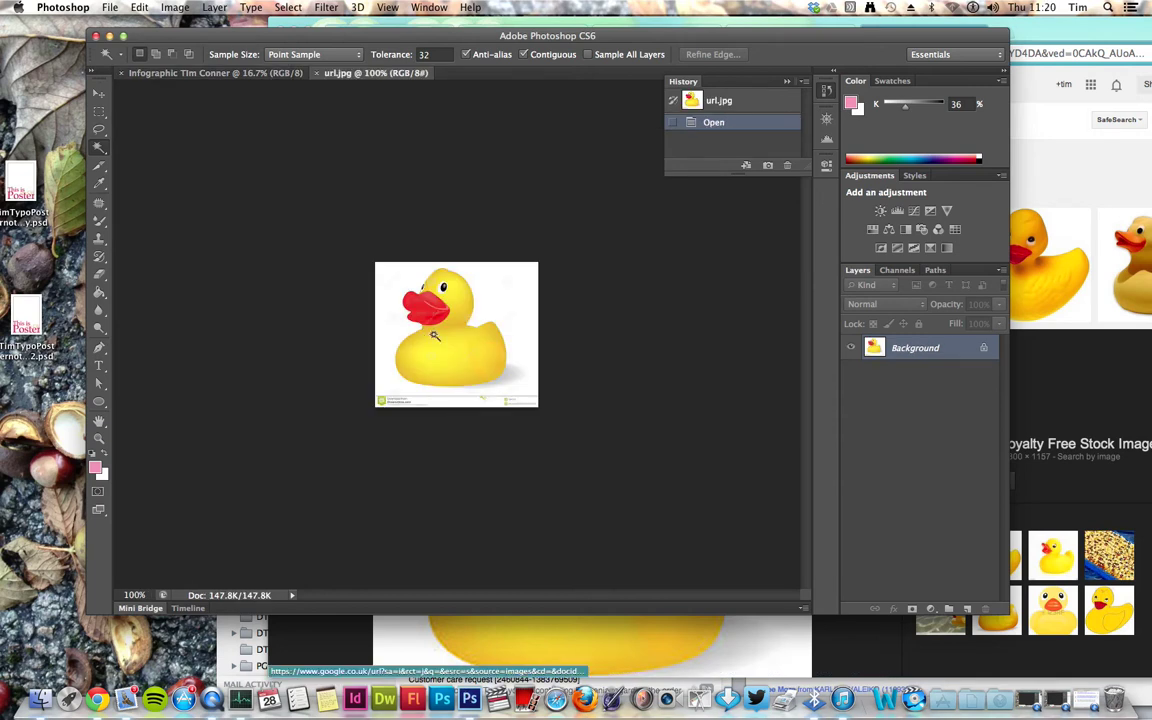
Step: Magic Wand the white background and shadow, then invert the selection to isolate the duck
{"action": "left_click", "coordinate": [434, 336]}
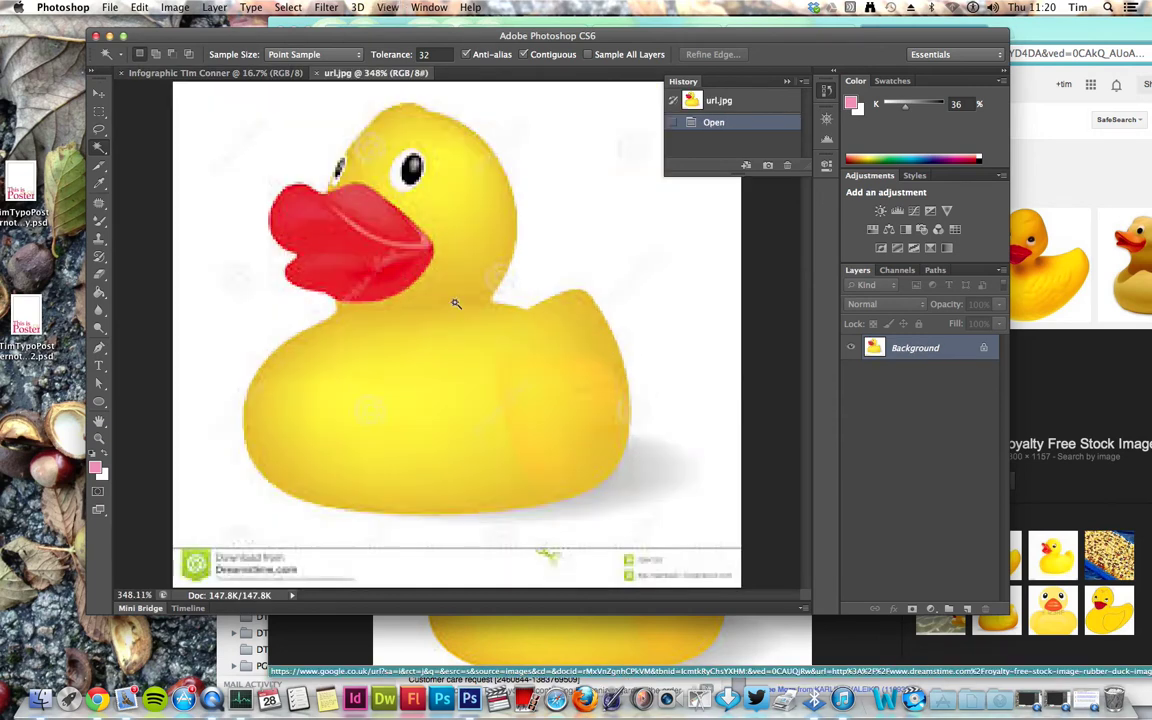
{"action": "left_click", "coordinate": [566, 257]}
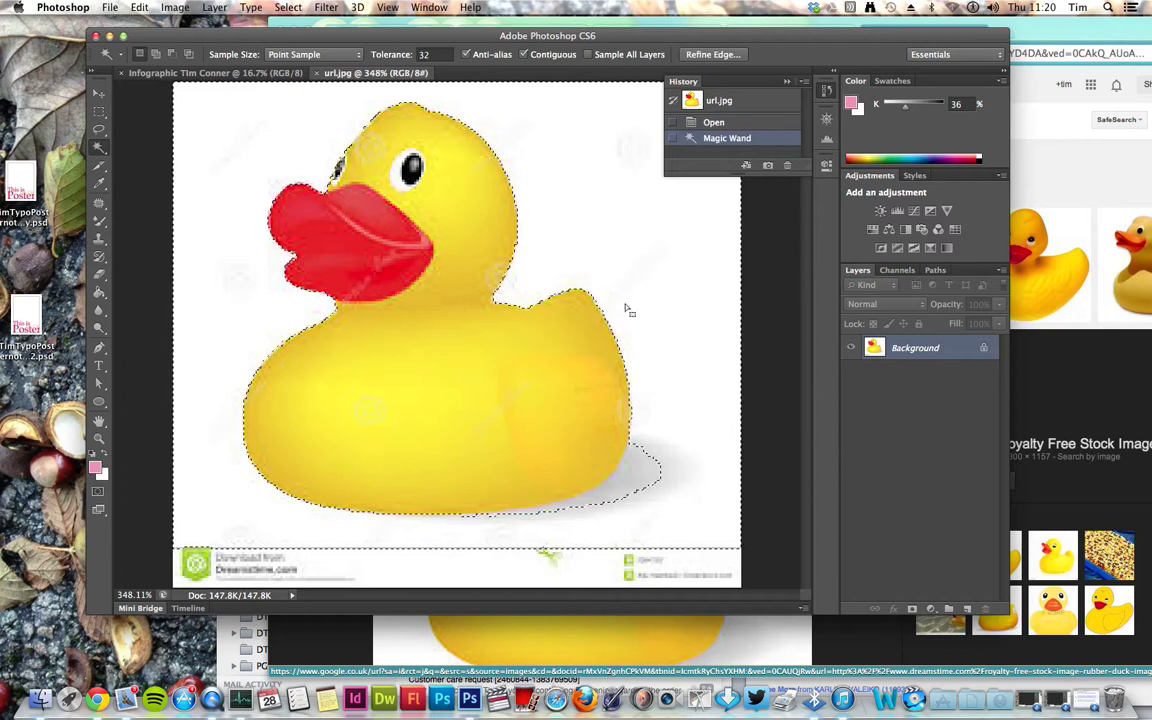
{"action": "left_click", "coordinate": [655, 468], "text": "shift"}
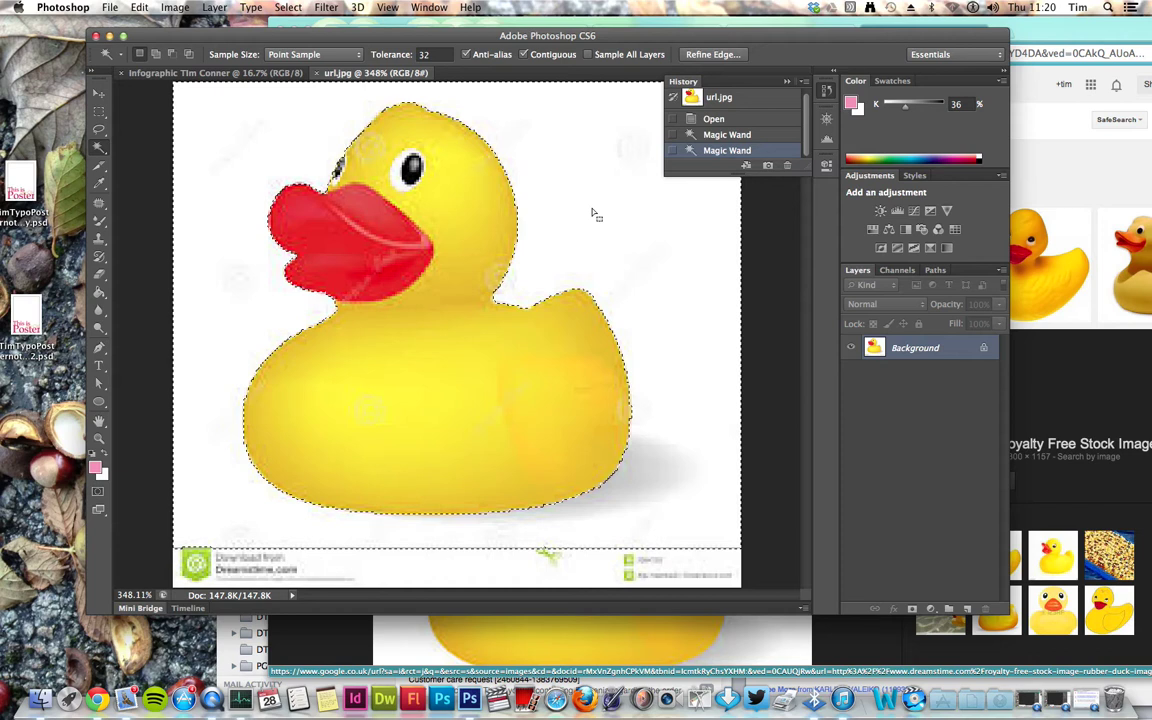
{"action": "left_click", "coordinate": [289, 8]}
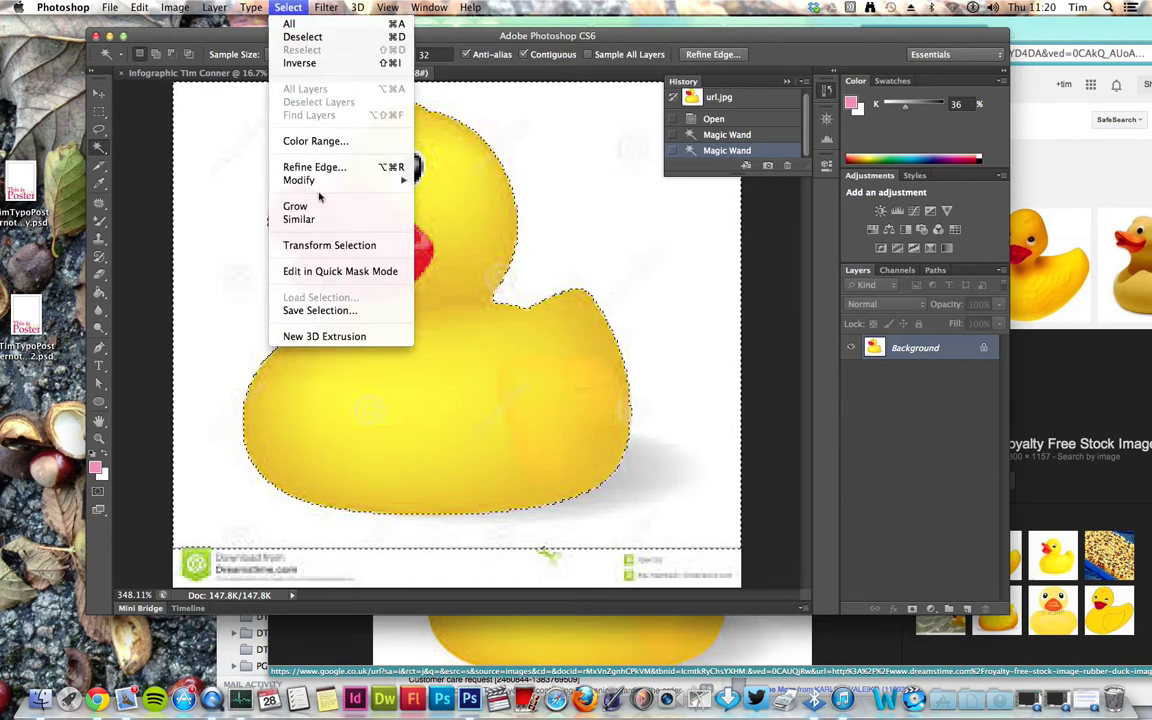
{"action": "left_click", "coordinate": [300, 63]}
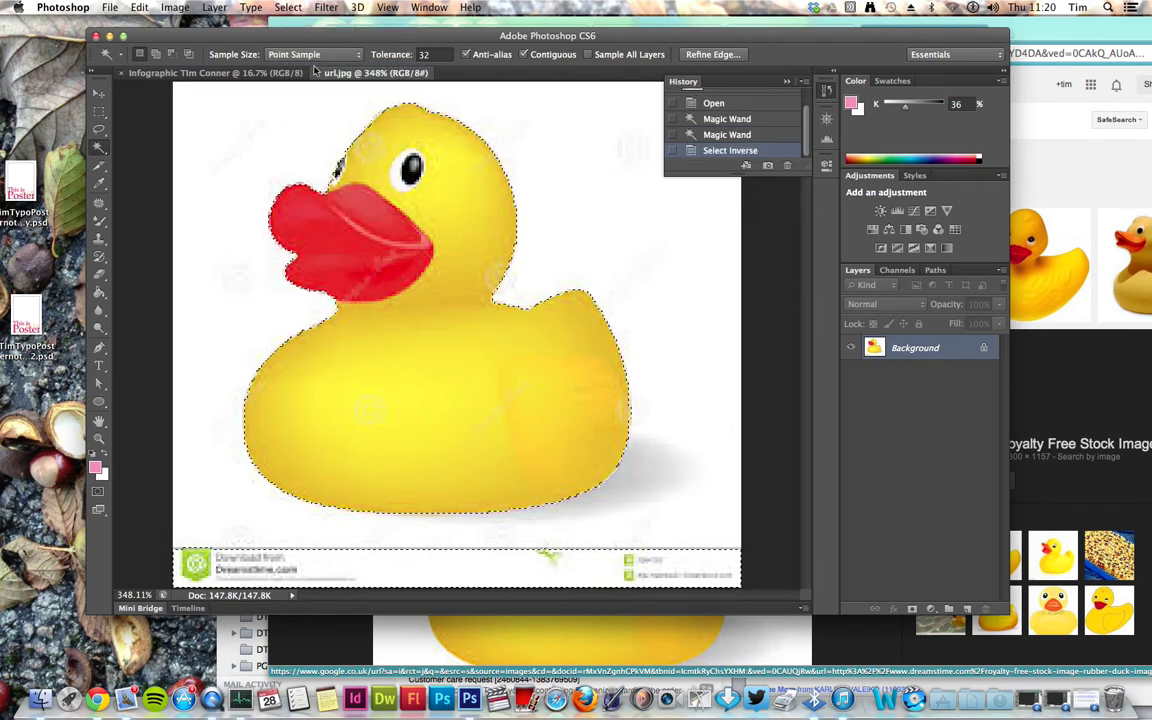
Step: Copy and paste the duck onto Layer 1, toggling the Background's visibility to check the cut-out
{"action": "key", "text": "super+c"}
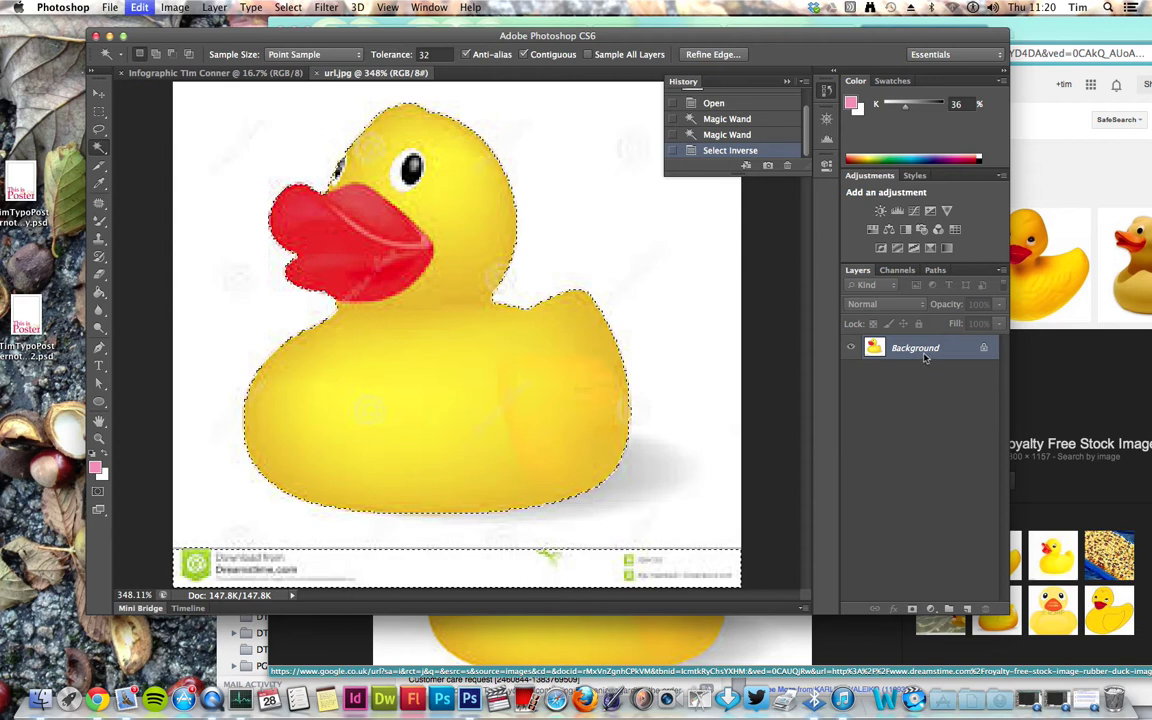
{"action": "key", "text": "super+v"}
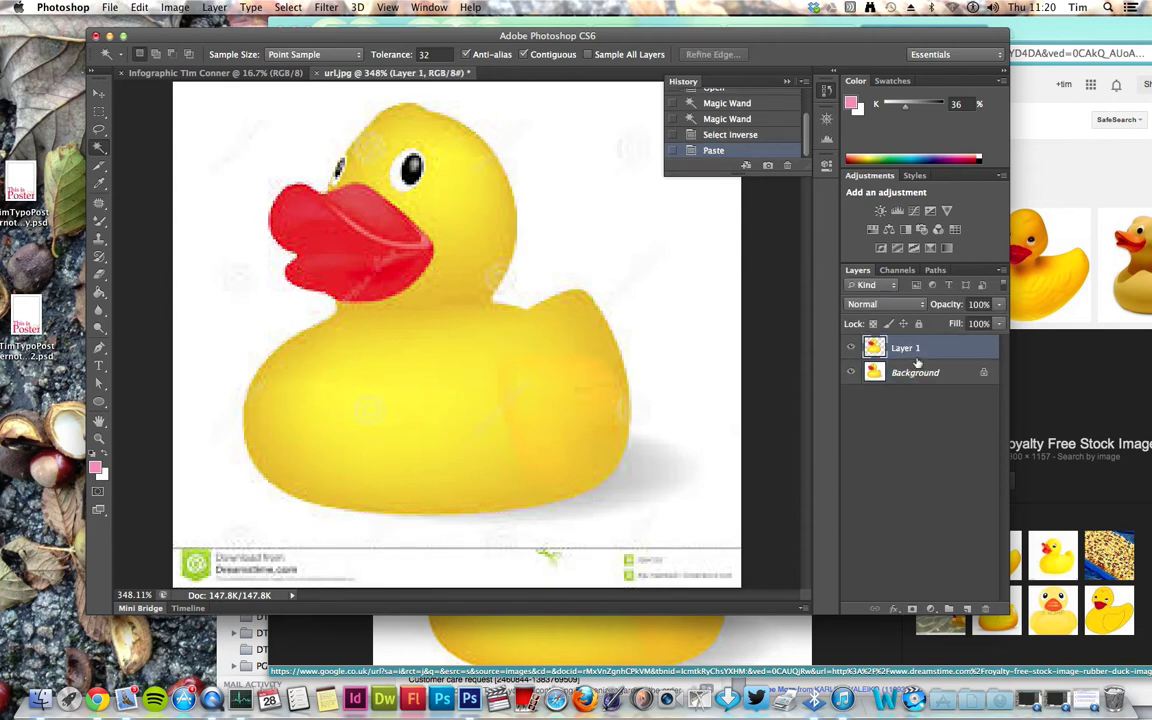
{"action": "left_click", "coordinate": [851, 372]}
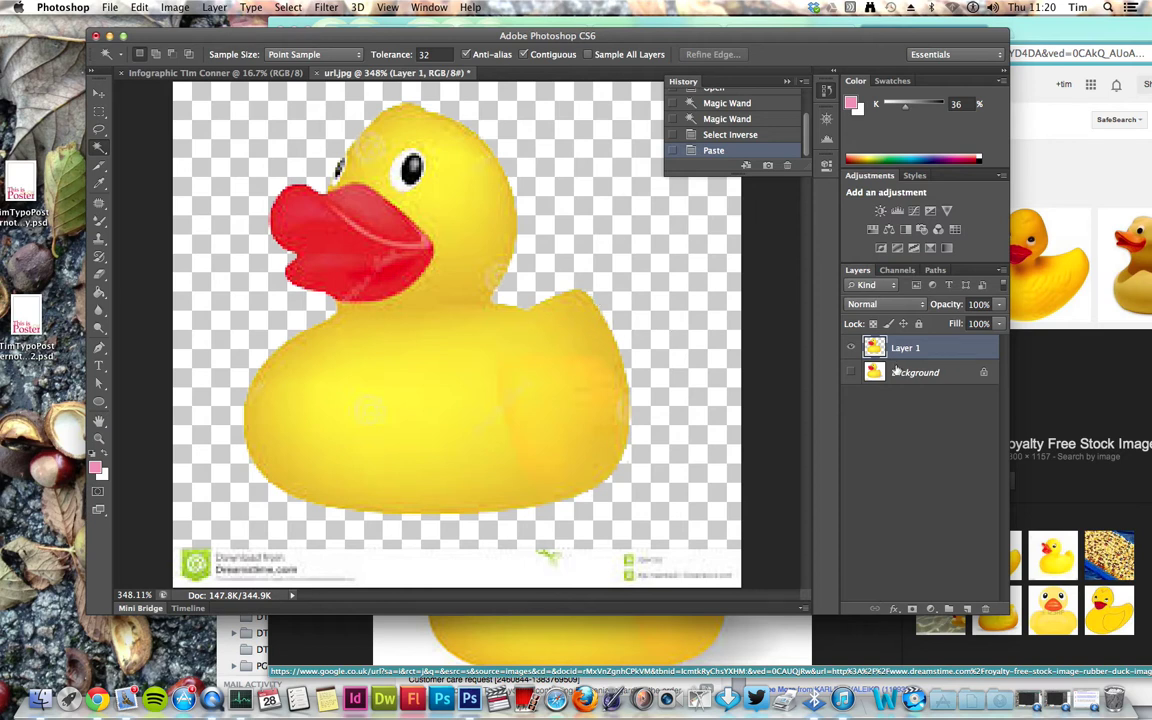
{"action": "left_click", "coordinate": [851, 372]}
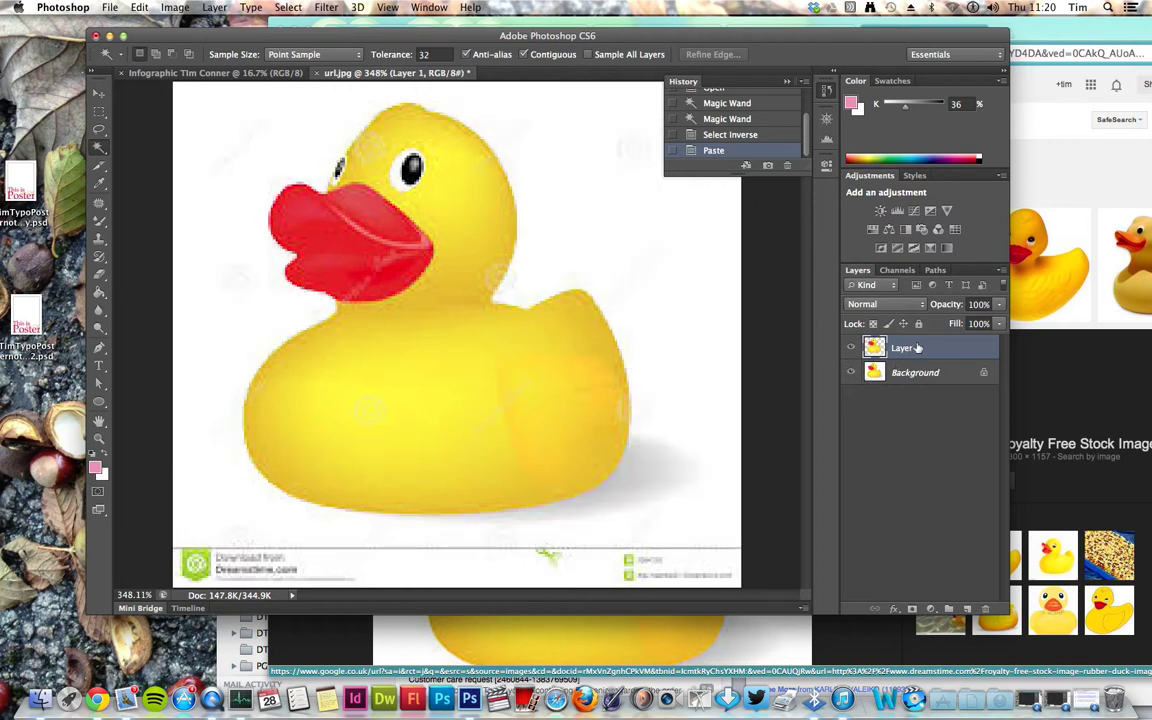
Step: Float url.jpg and move the duck layer onto the Infographic canvas, keeping its original size
{"action": "left_click_drag", "start_coordinate": [467, 38], "coordinate": [506, 37]}
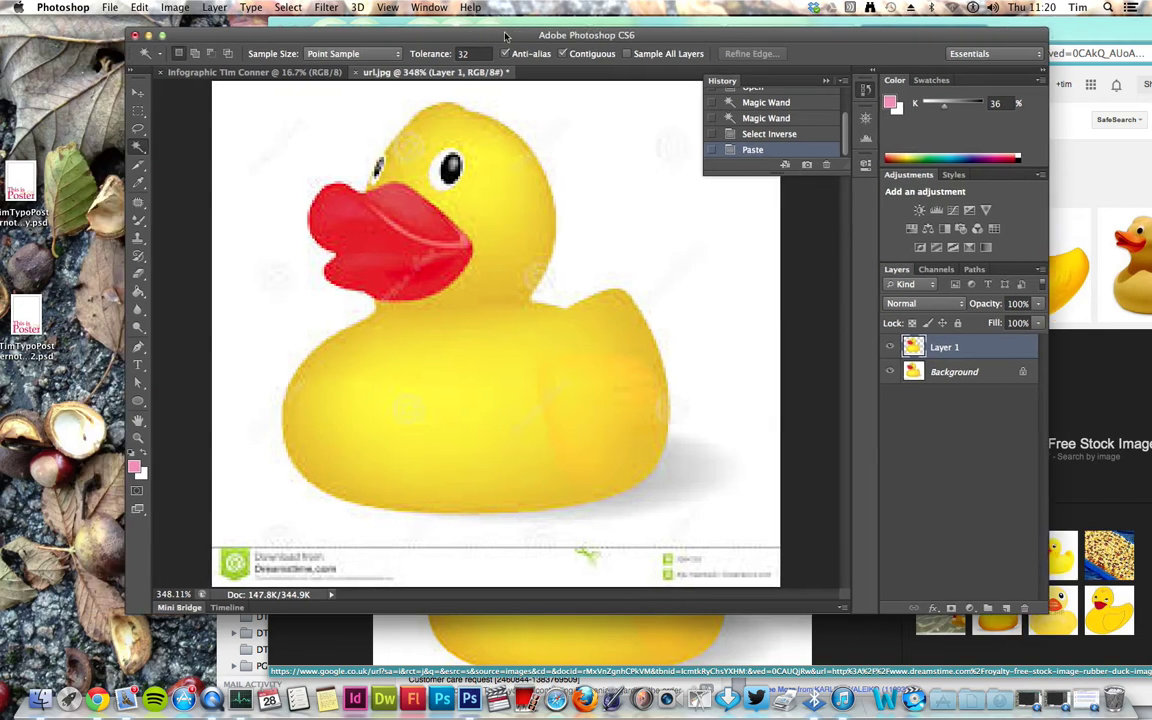
{"action": "left_click_drag", "start_coordinate": [426, 76], "coordinate": [400, 331]}
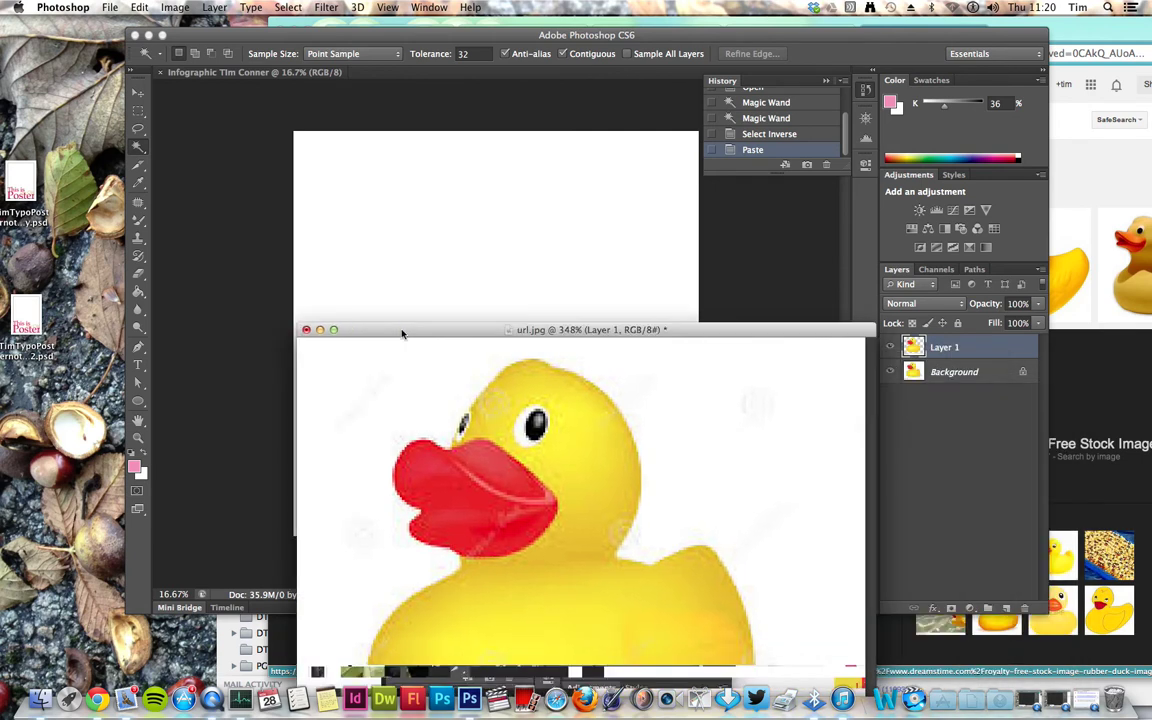
{"action": "left_click", "coordinate": [138, 93]}
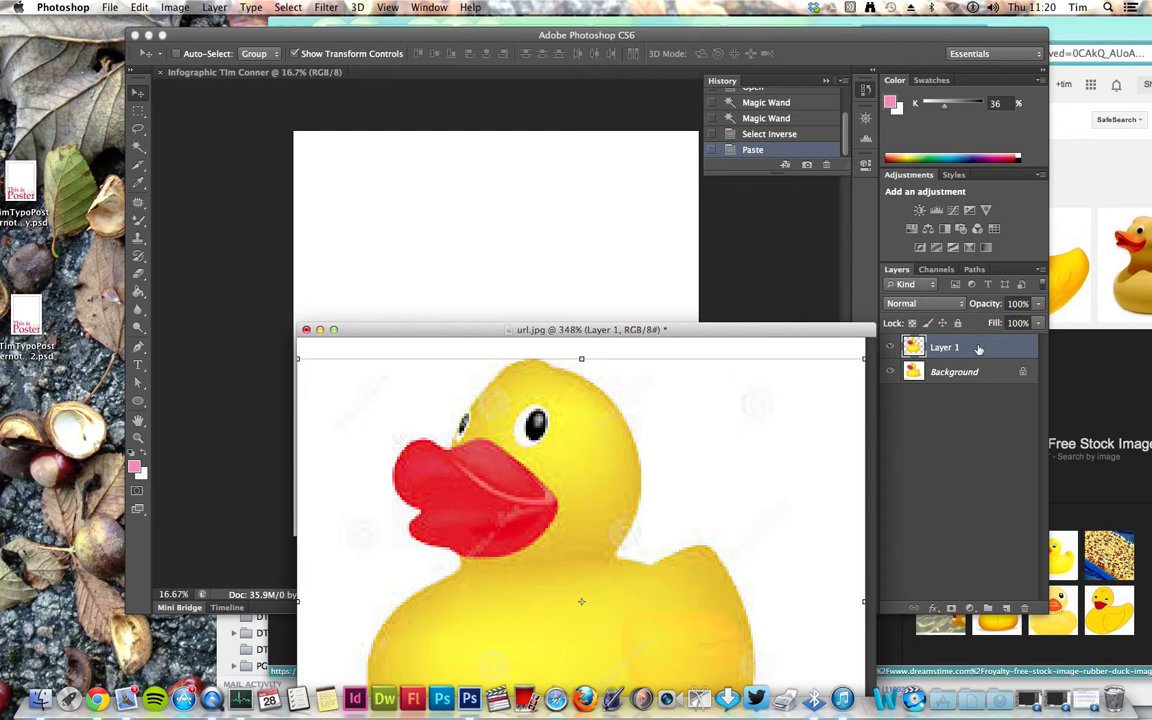
{"action": "left_click_drag", "start_coordinate": [979, 348], "coordinate": [608, 277]}
{"action": "key", "text": "super+z"}
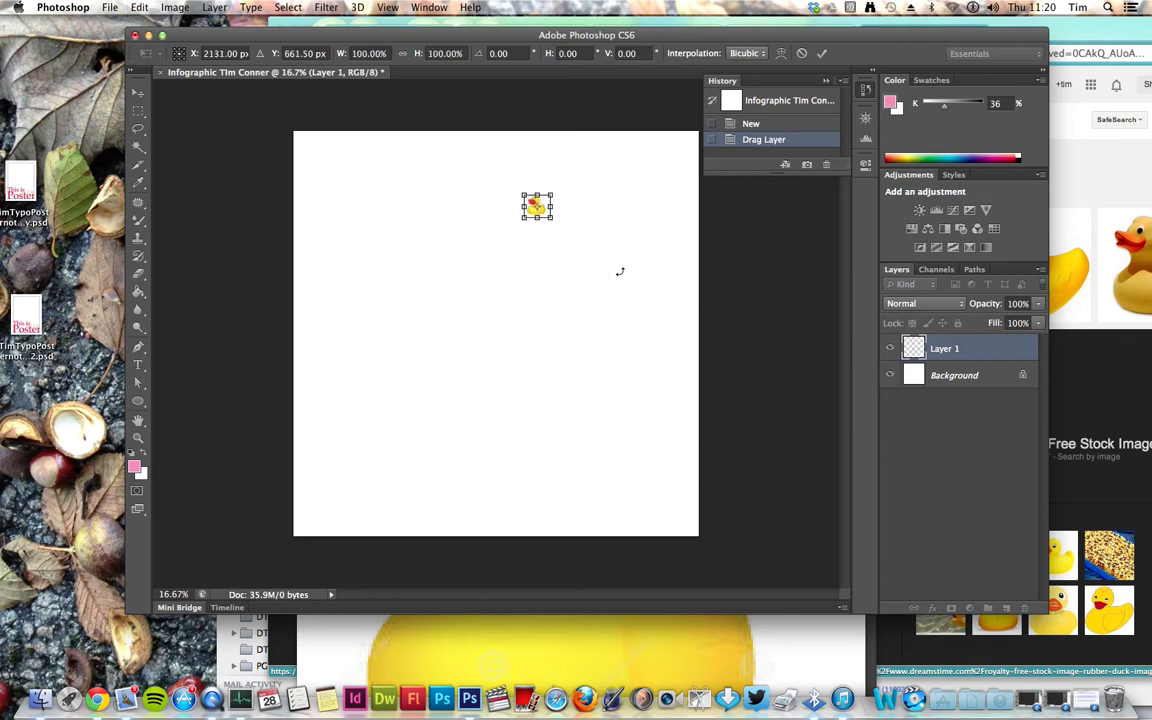
{"action": "key", "text": "Return"}
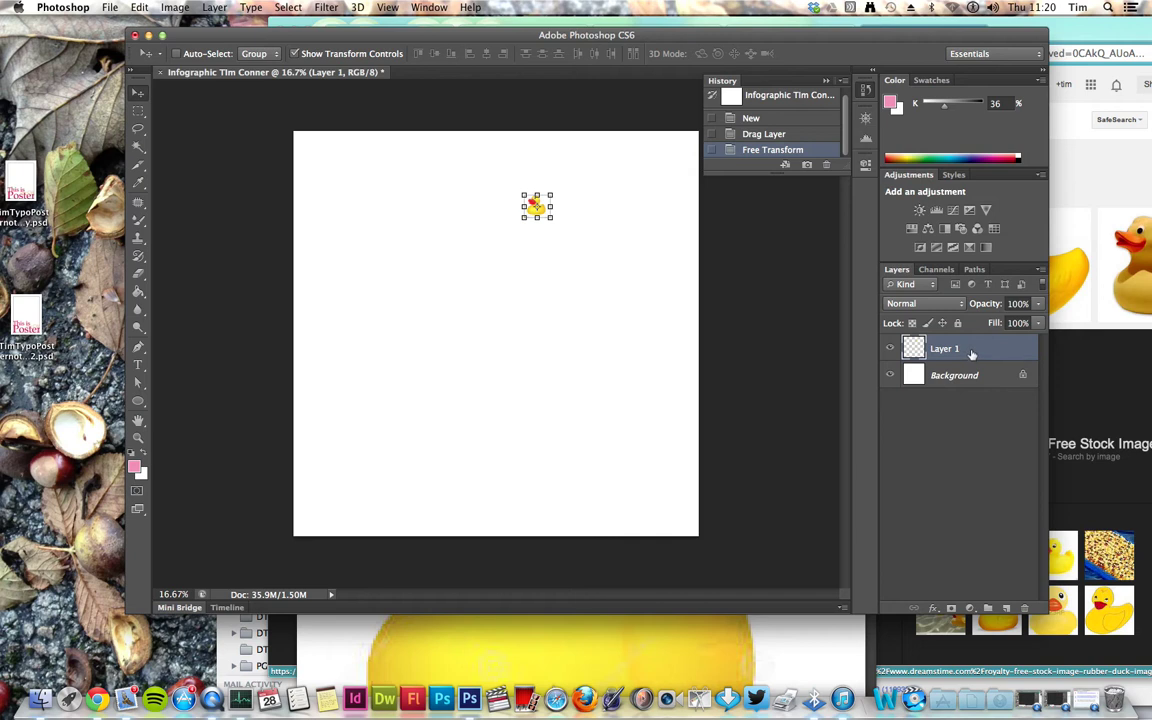
Step: Paste several more duck copies as new layers, discarding the first pending transform
{"action": "key", "text": "super+v"}
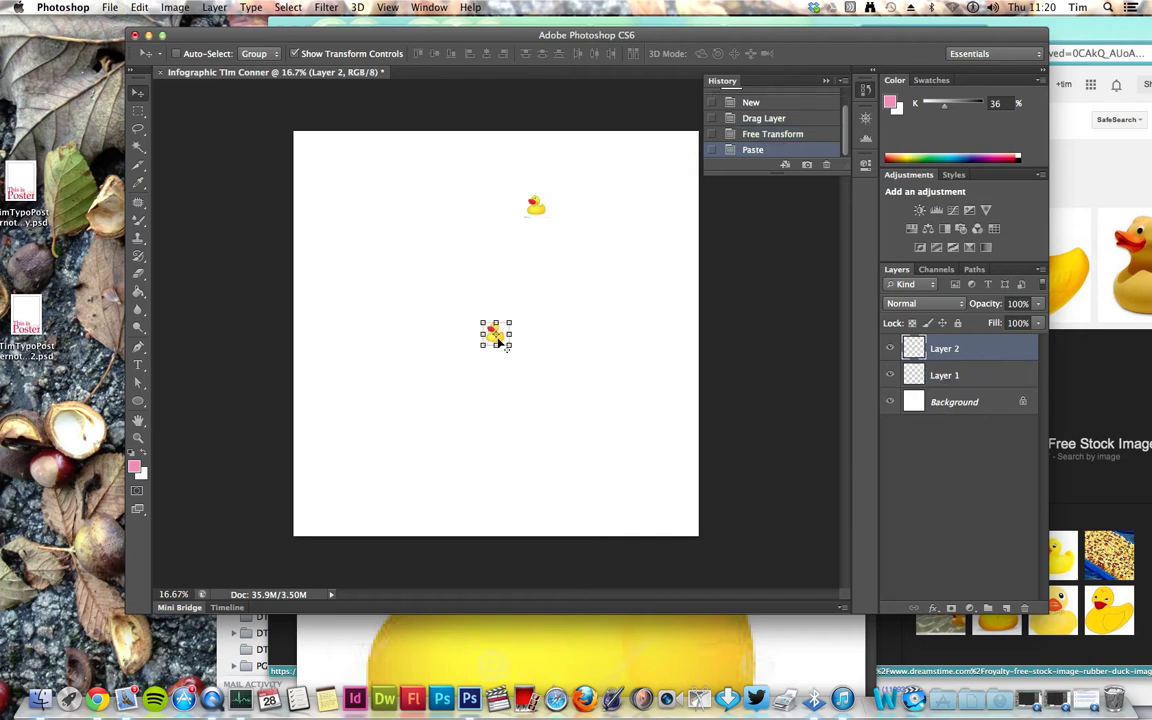
{"action": "key", "text": "super+v"}
{"action": "key", "text": "super+v"}
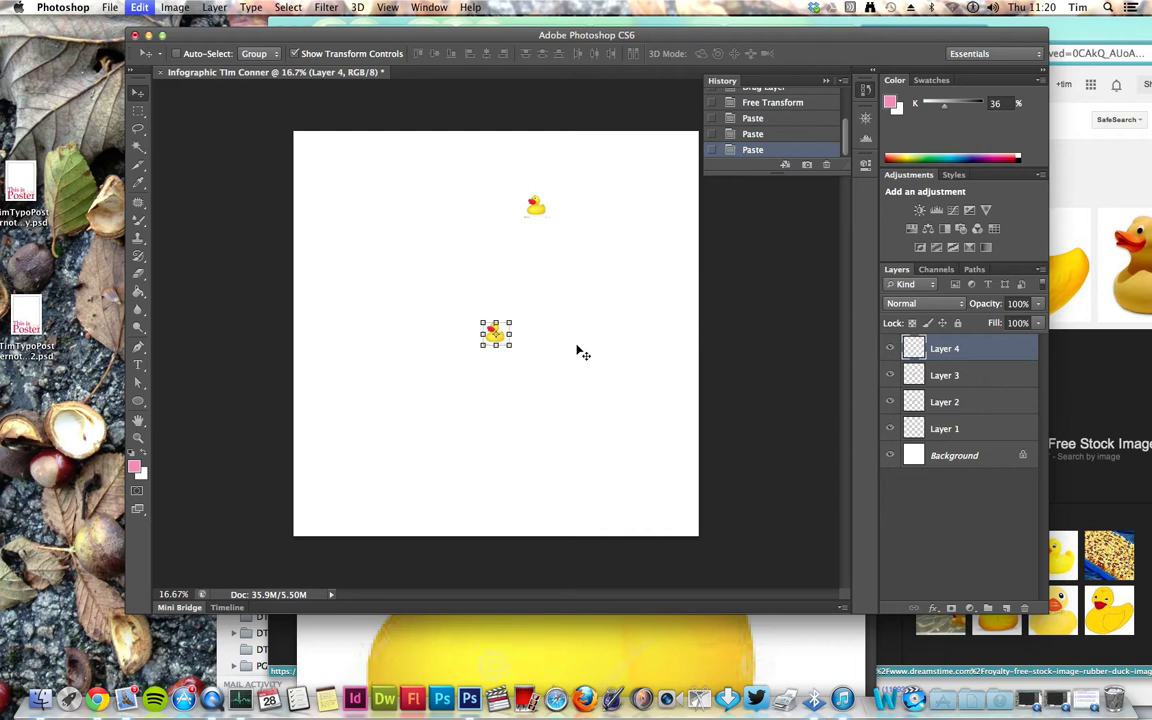
{"action": "key", "text": "super+v"}
{"action": "key", "text": "super+t"}
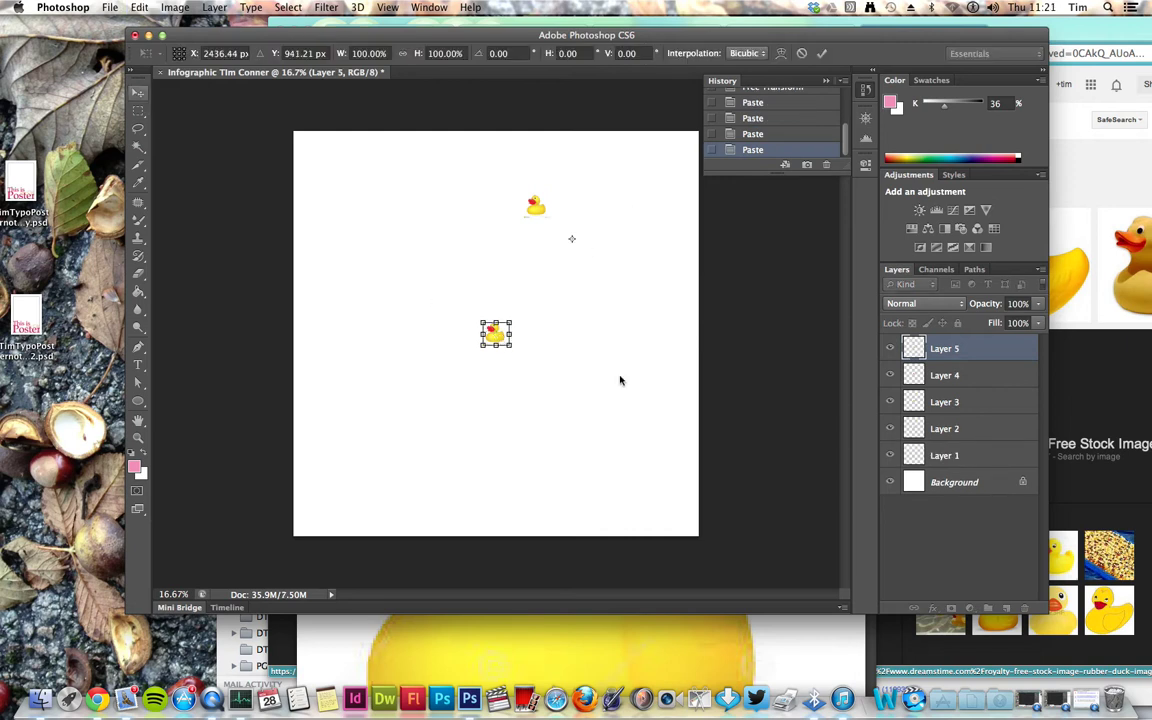
{"action": "key", "text": "v"}
{"action": "left_click", "coordinate": [522, 237]}
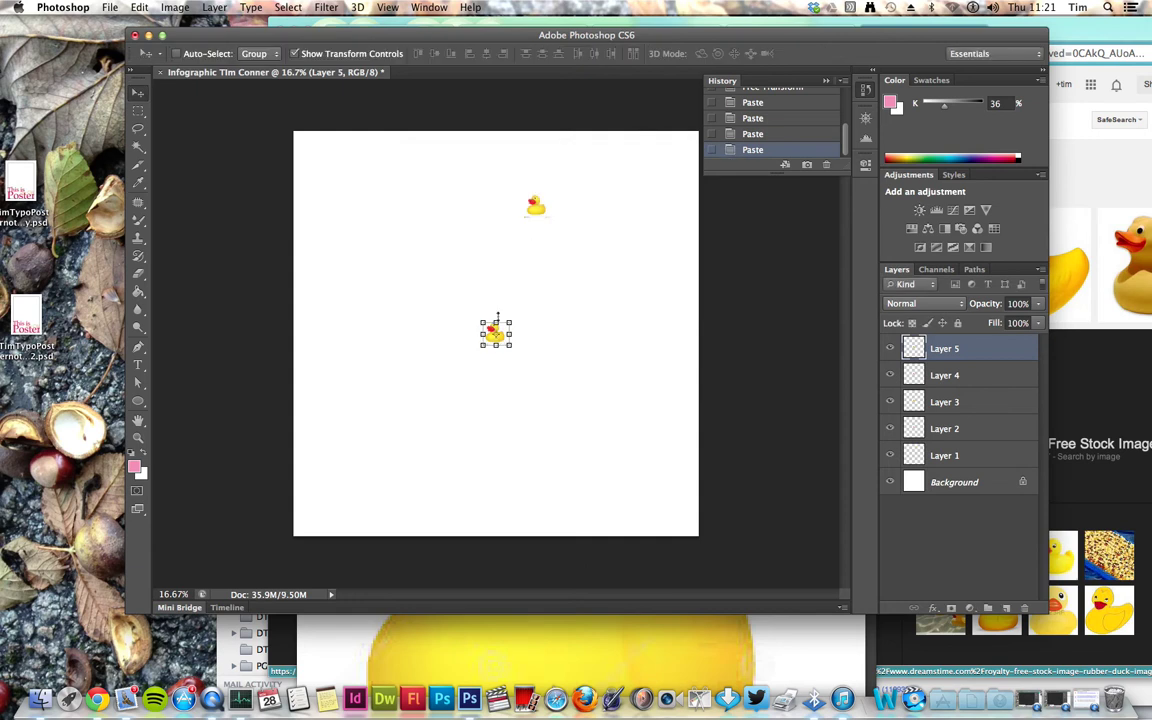
Step: Free-transform a duck copy, apply and commit it at the canvas centre, then select Layer 1
{"action": "key", "text": "super+t"}
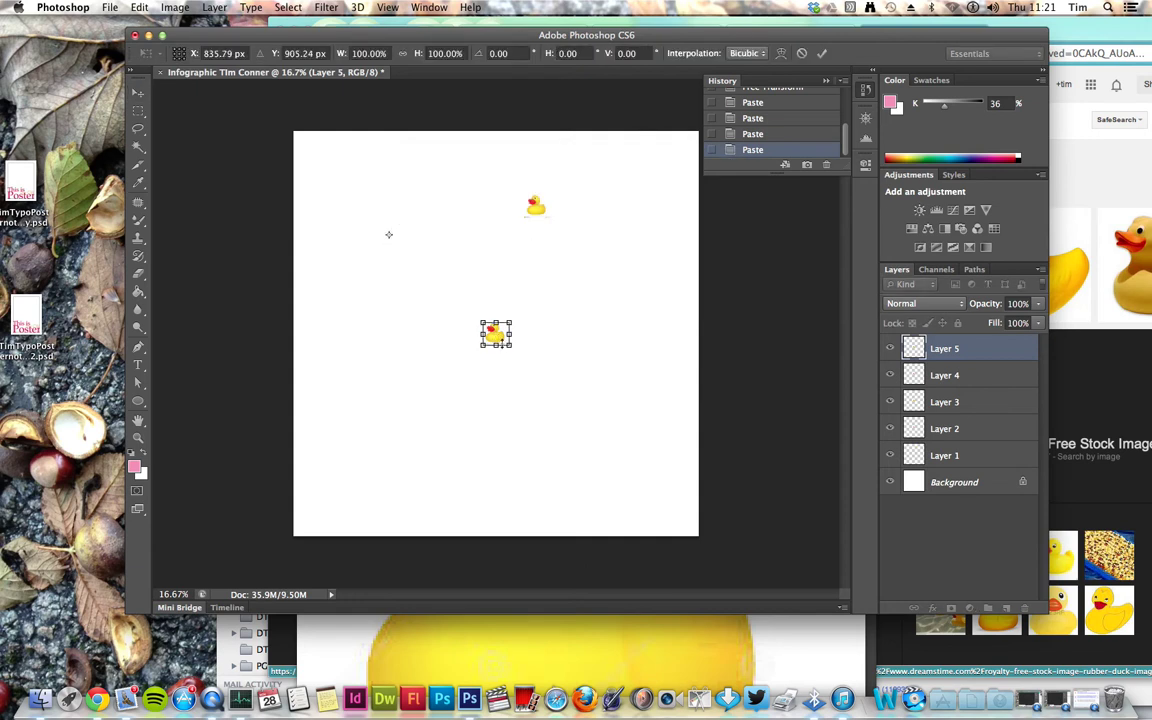
{"action": "key", "text": "v"}
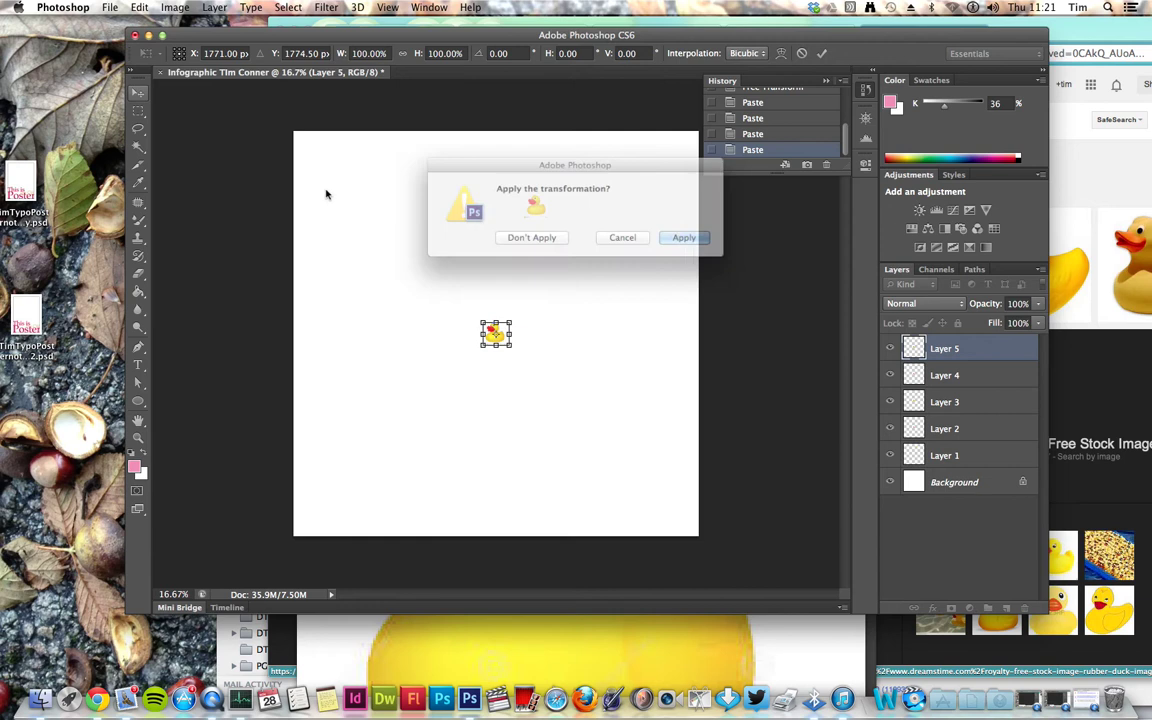
{"action": "left_click", "coordinate": [690, 240]}
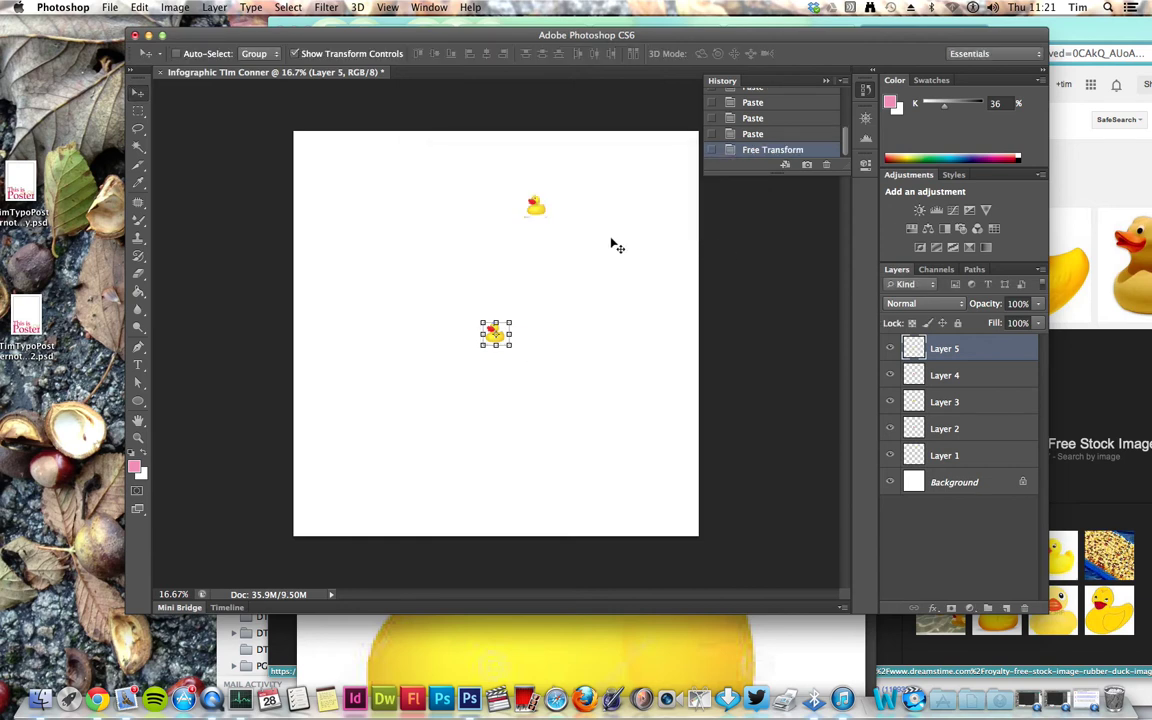
{"action": "left_click", "coordinate": [506, 341]}
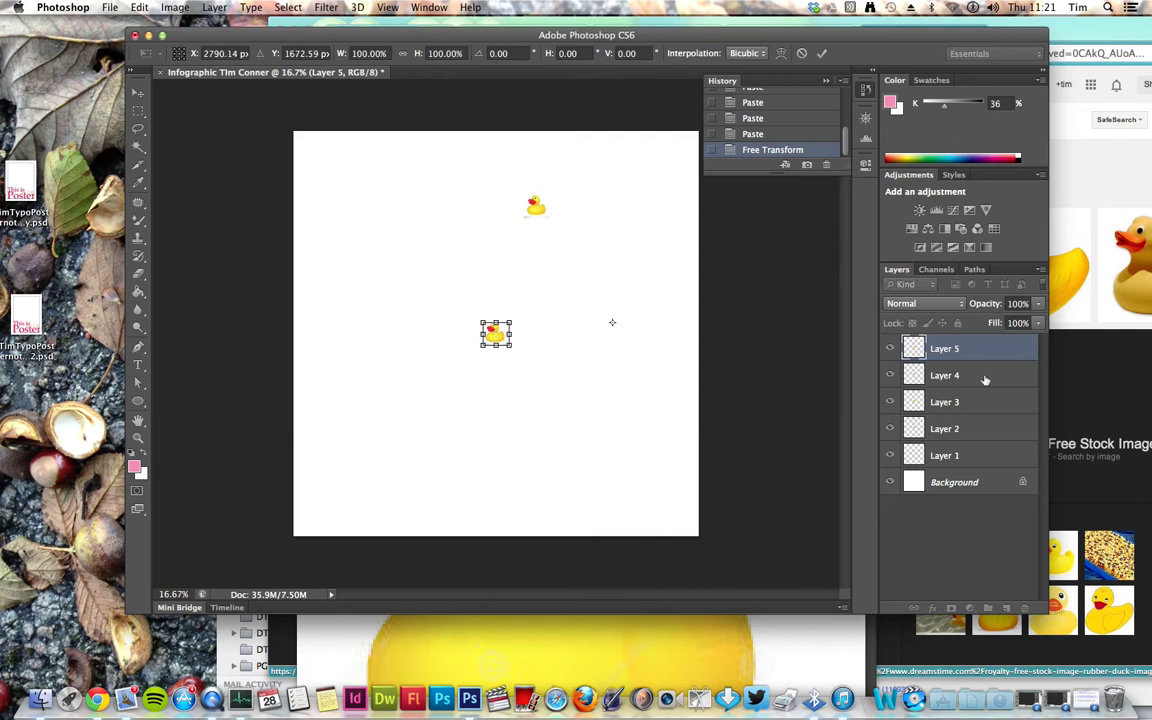
{"action": "key", "text": "Return"}
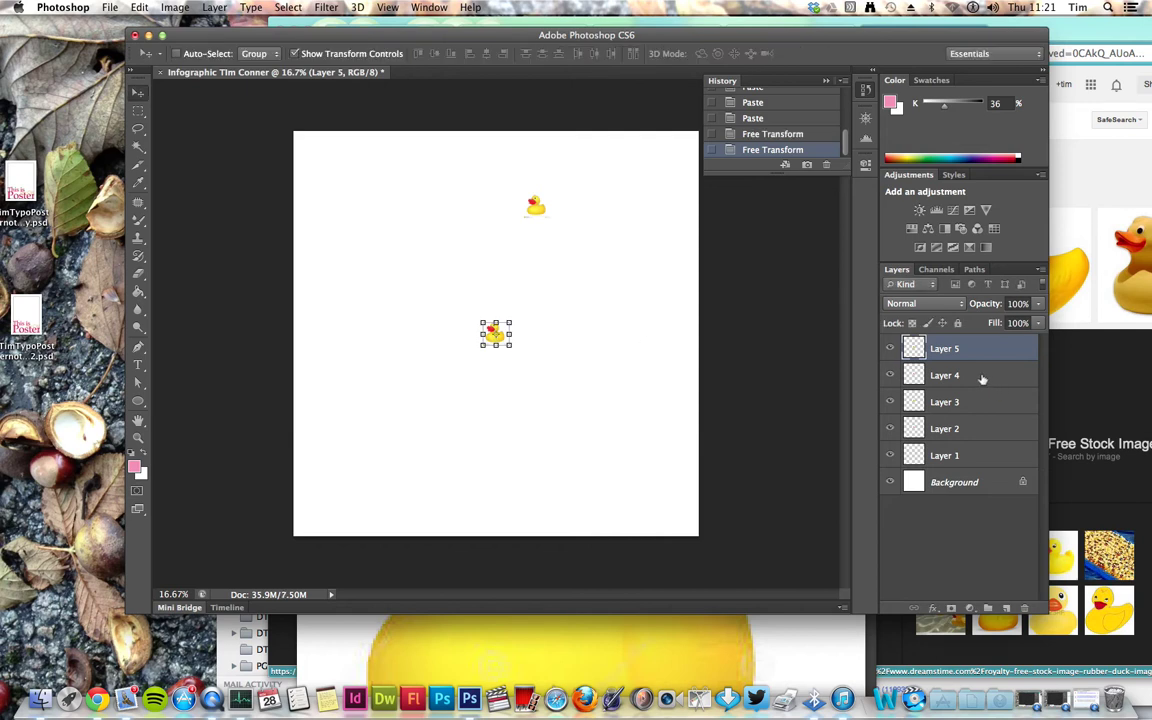
{"action": "left_click", "coordinate": [968, 377]}
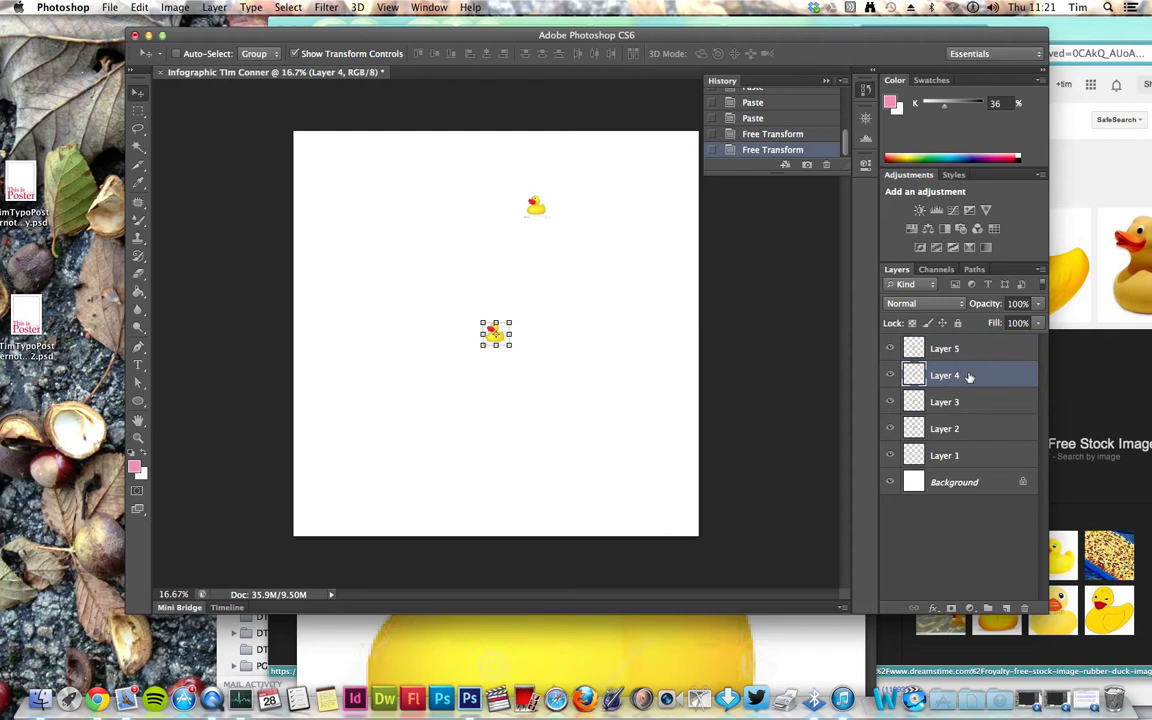
{"action": "left_click", "coordinate": [949, 457]}
Step: Nudge the Layer 1 duck down, move the Layer 2 duck below centre, and shift Layer 3's duck left
{"action": "key", "text": "shift+Down"}
{"action": "key", "text": "shift+Down"}
{"action": "key", "text": "shift+Down"}
{"action": "key", "text": "shift+Down"}
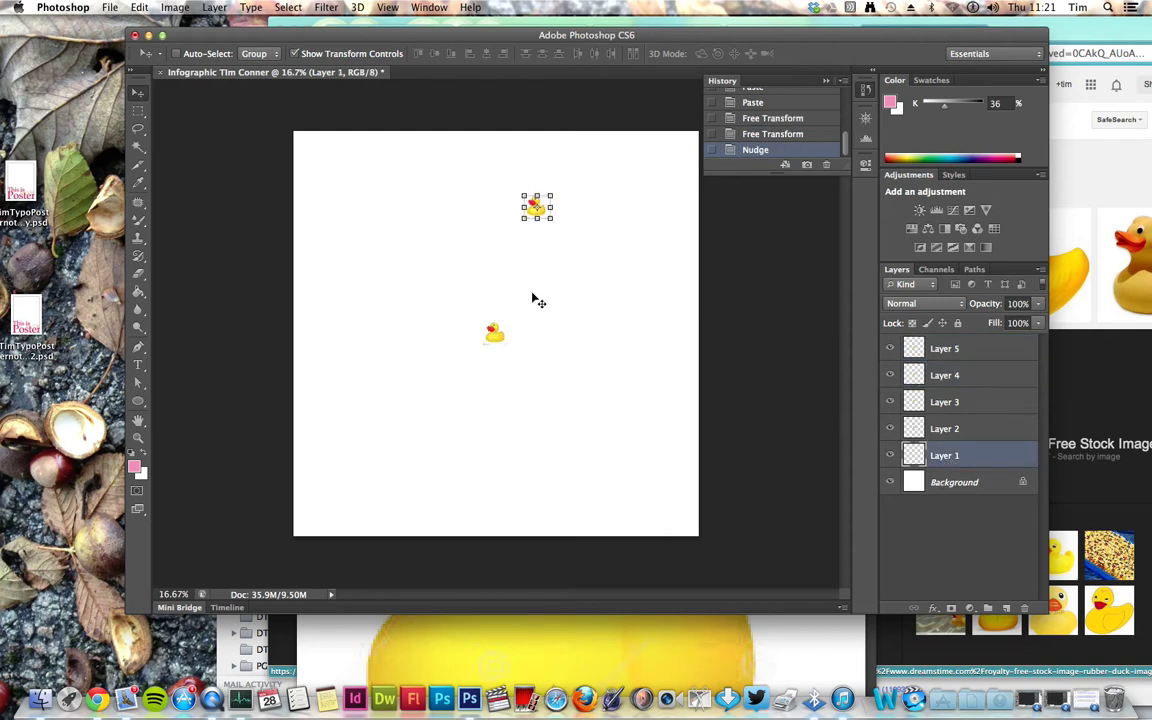
{"action": "left_click", "coordinate": [945, 428]}
{"action": "key", "text": "shift+Down"}
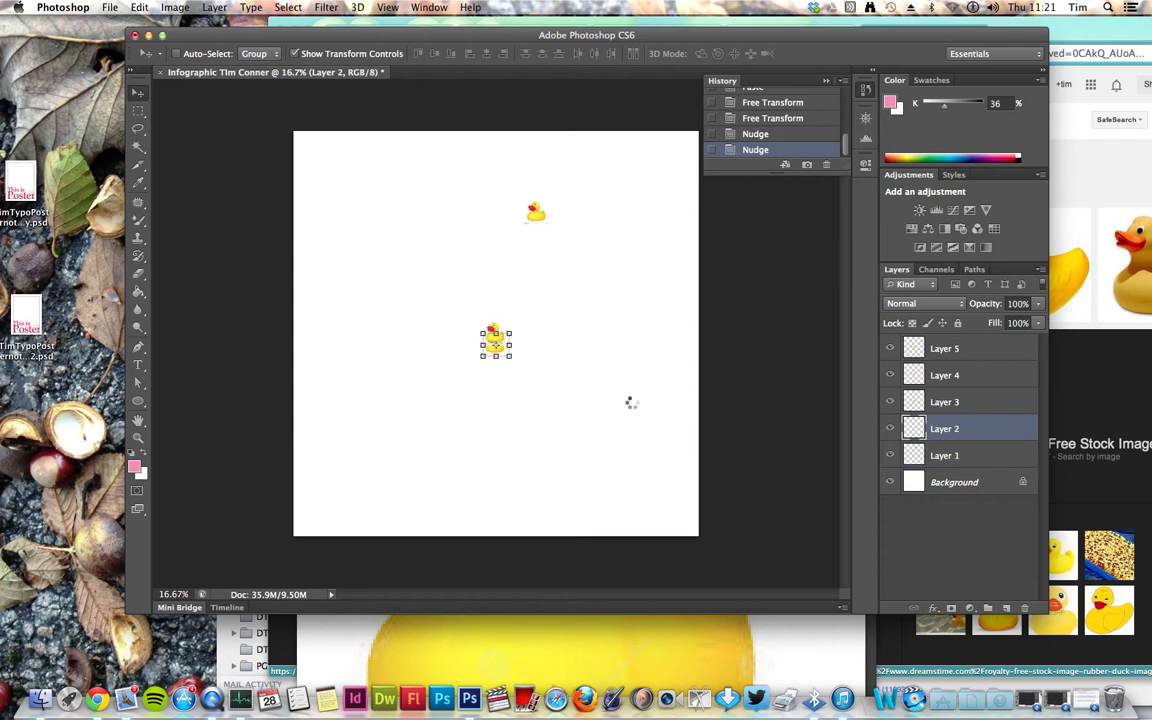
{"action": "left_click_drag", "start_coordinate": [497, 338], "coordinate": [505, 346]}
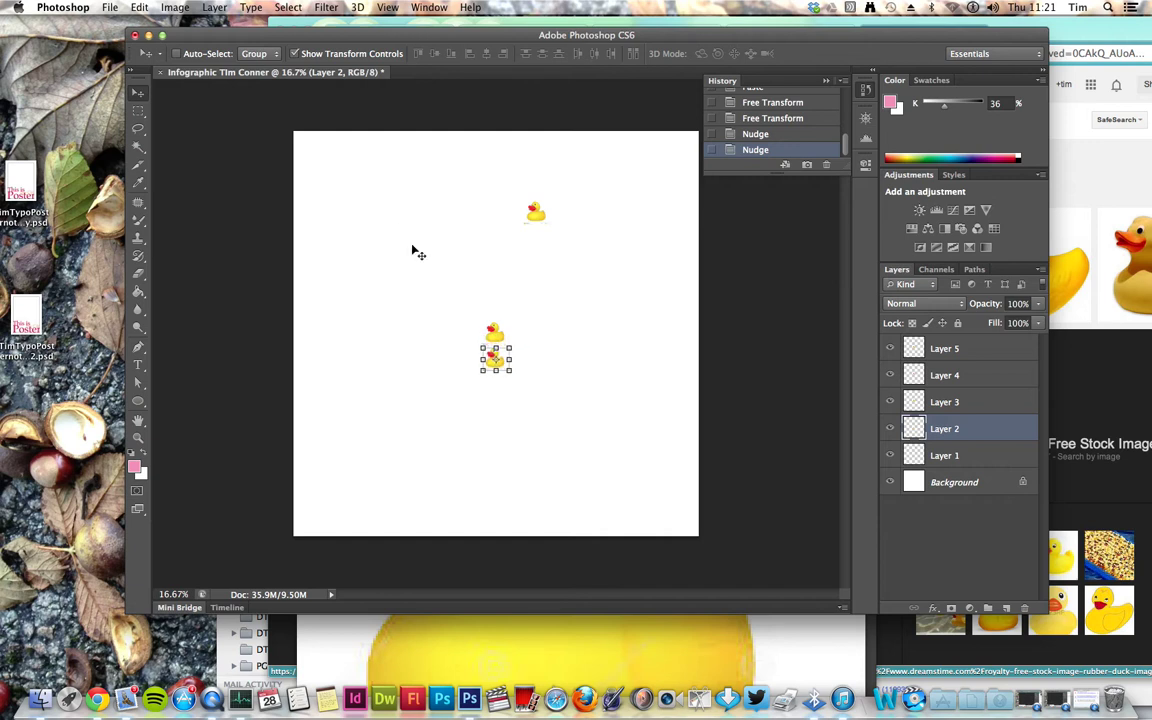
{"action": "left_click", "coordinate": [963, 405]}
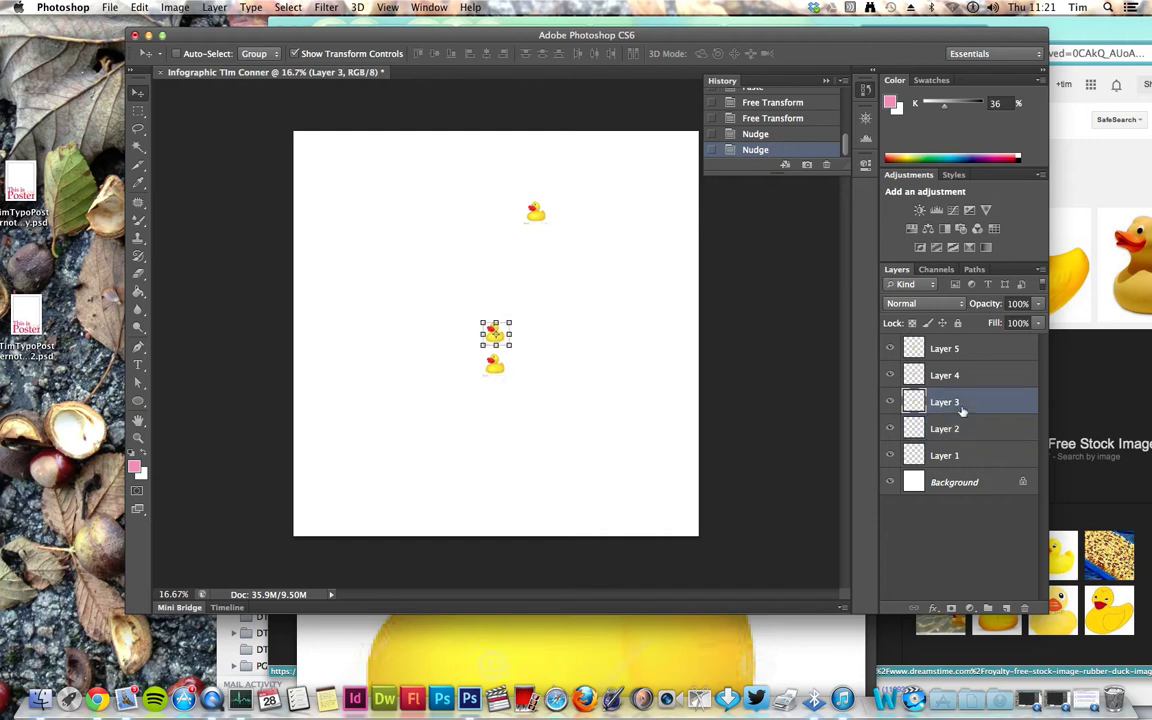
{"action": "key", "text": "Left"}
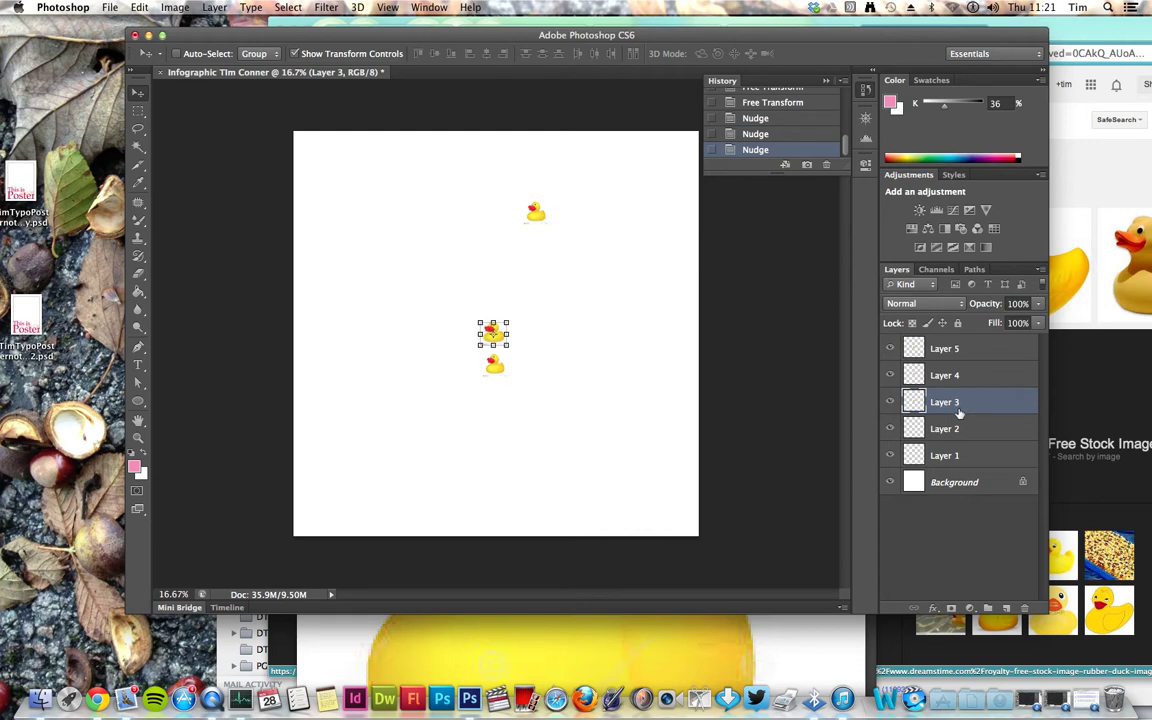
{"action": "key", "text": "shift+Left"}
{"action": "key", "text": "shift+Left"}
{"action": "key", "text": "shift+Left"}
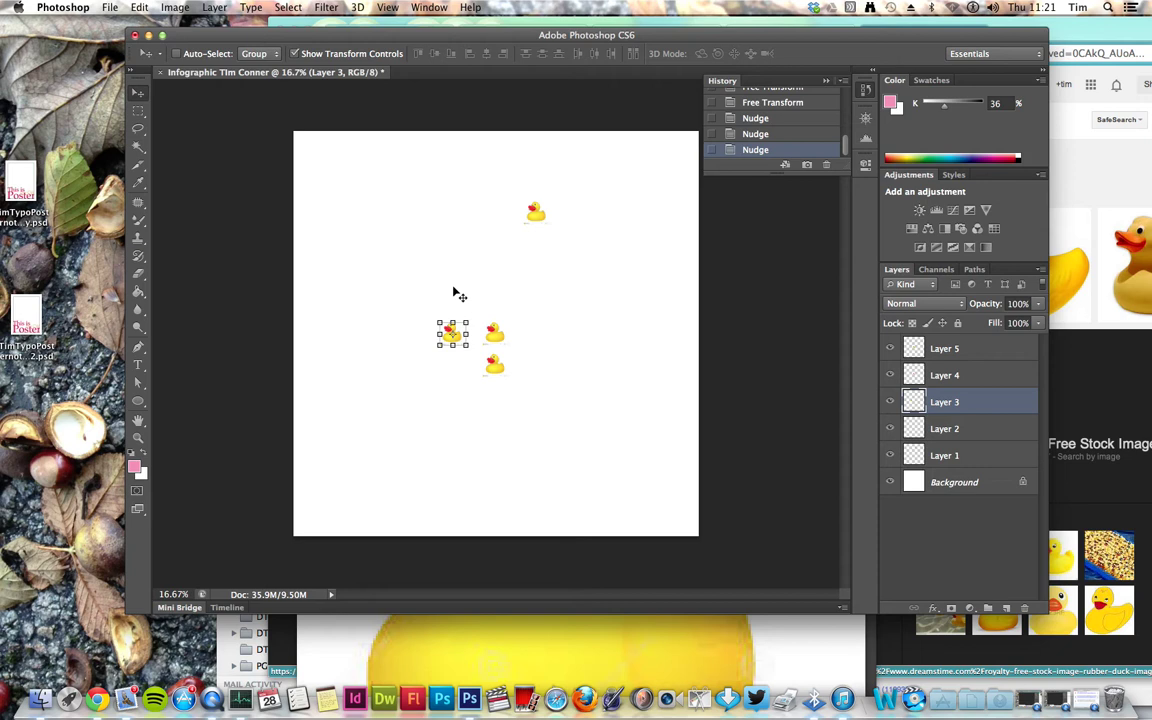
{"action": "key", "text": "alt+bracketright"}
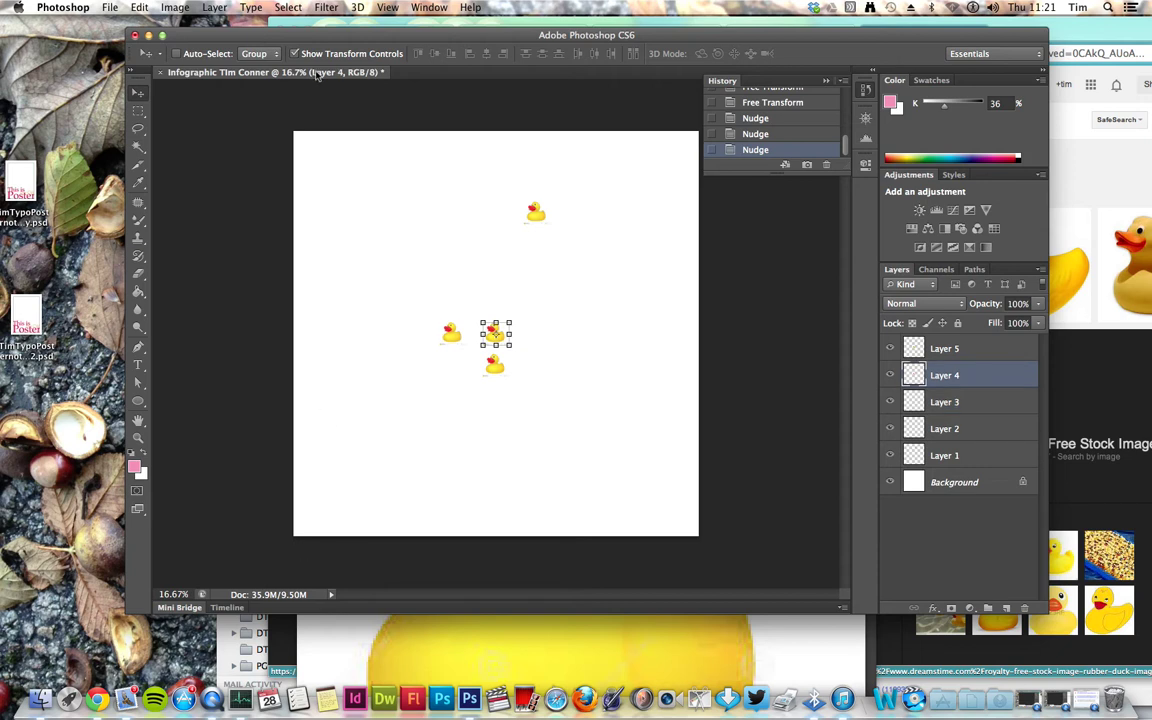
{"action": "left_click_drag", "start_coordinate": [365, 36], "coordinate": [336, 29]}
Step: Dock url.jpg as a second tab and step History back to the first wand selection
{"action": "left_click", "coordinate": [815, 650]}
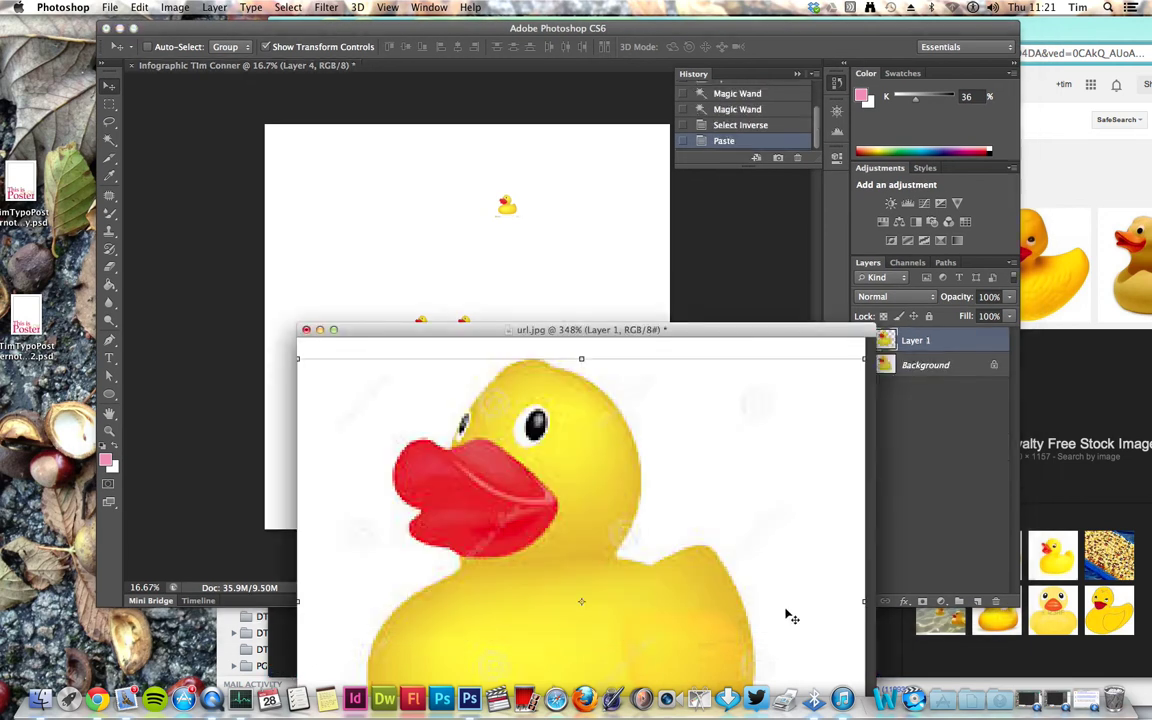
{"action": "left_click_drag", "start_coordinate": [549, 330], "coordinate": [456, 77]}
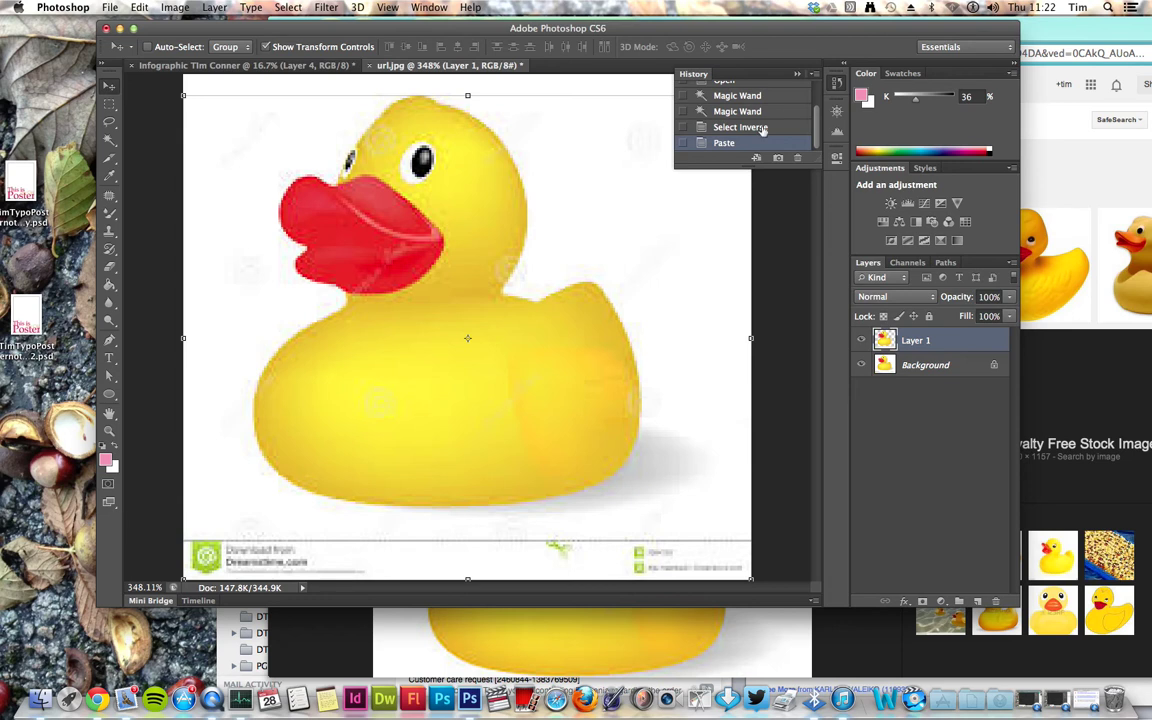
{"action": "left_click", "coordinate": [760, 127]}
{"action": "left_click", "coordinate": [790, 111]}
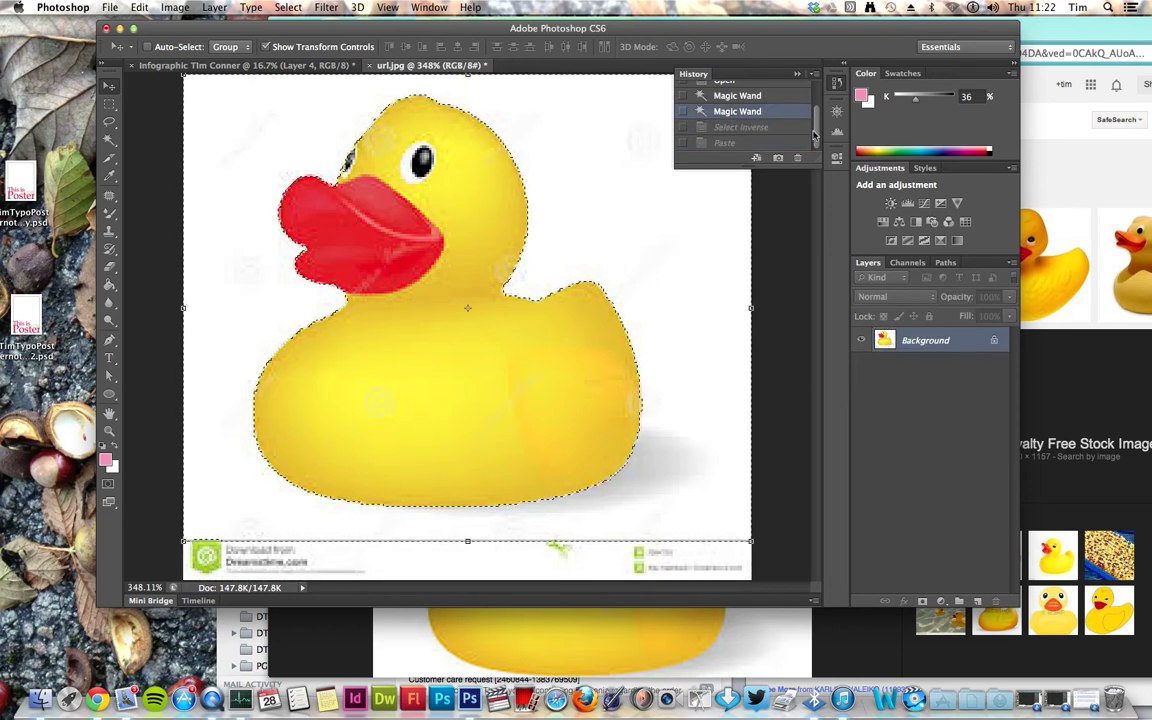
{"action": "scroll", "coordinate": [815, 135], "scroll_direction": "up", "scroll_amount": 2}
{"action": "left_click", "coordinate": [778, 131]}
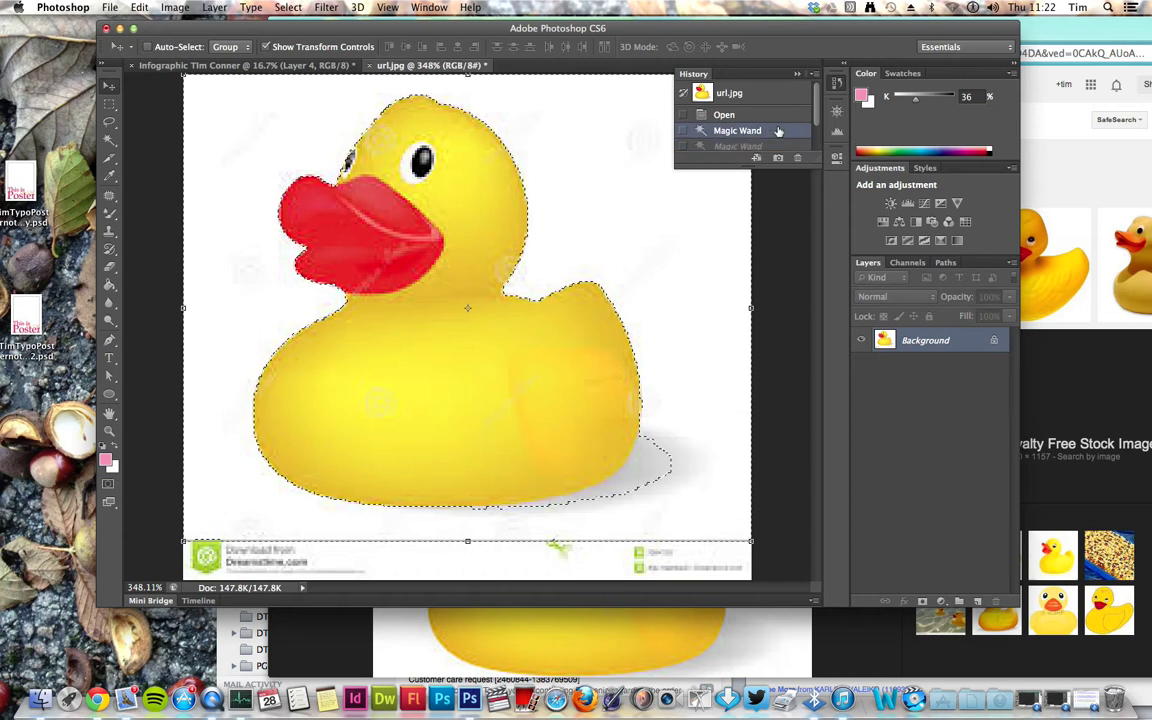
Step: Add the duck's shadow to the Magic Wand background selection, then invert it onto the duck
{"action": "left_click", "coordinate": [110, 157]}
{"action": "left_click", "coordinate": [657, 475]}
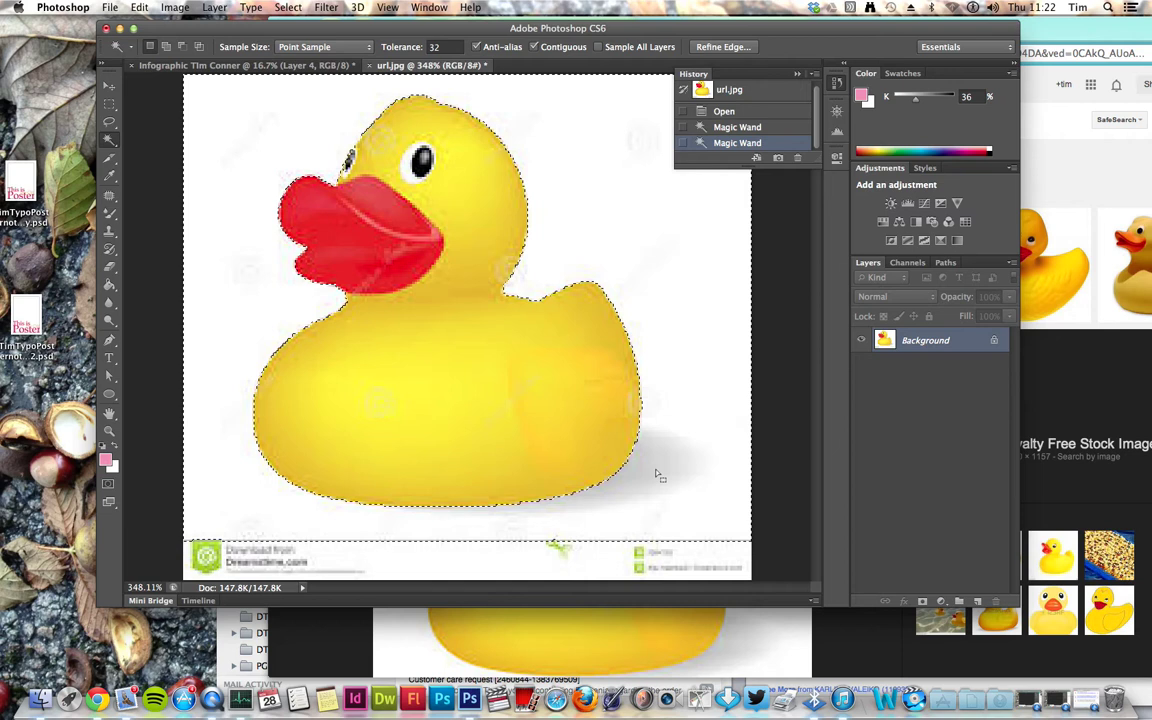
{"action": "left_click", "coordinate": [287, 8]}
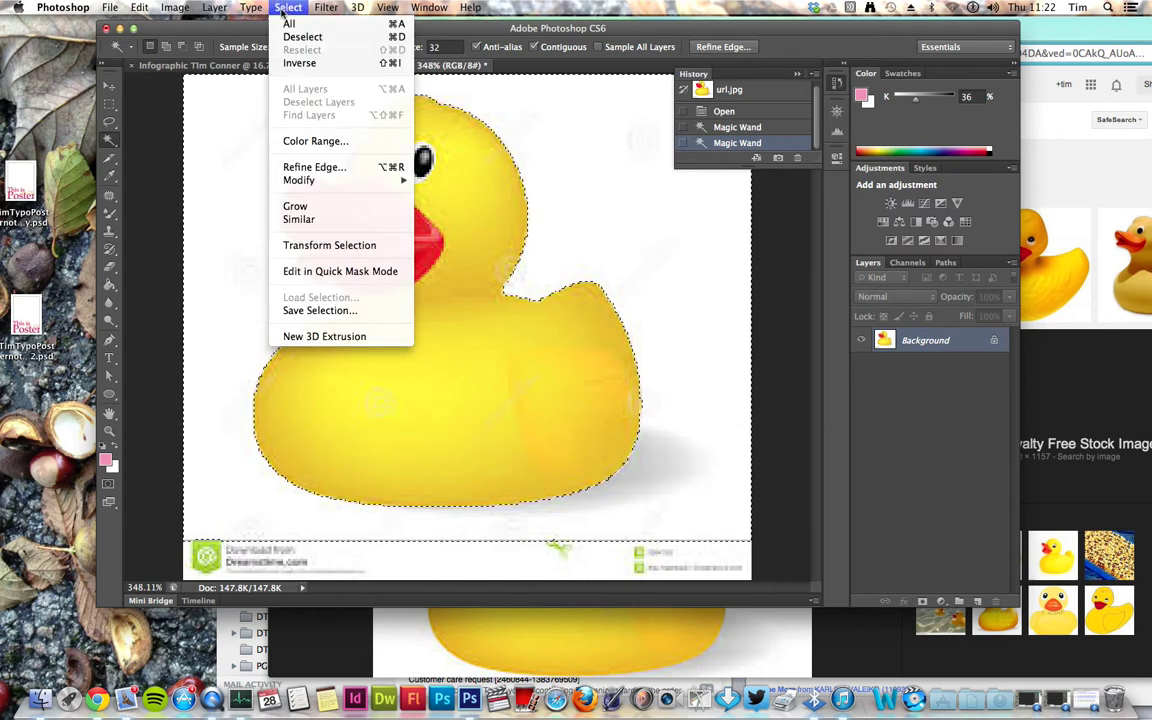
{"action": "left_click", "coordinate": [322, 64]}
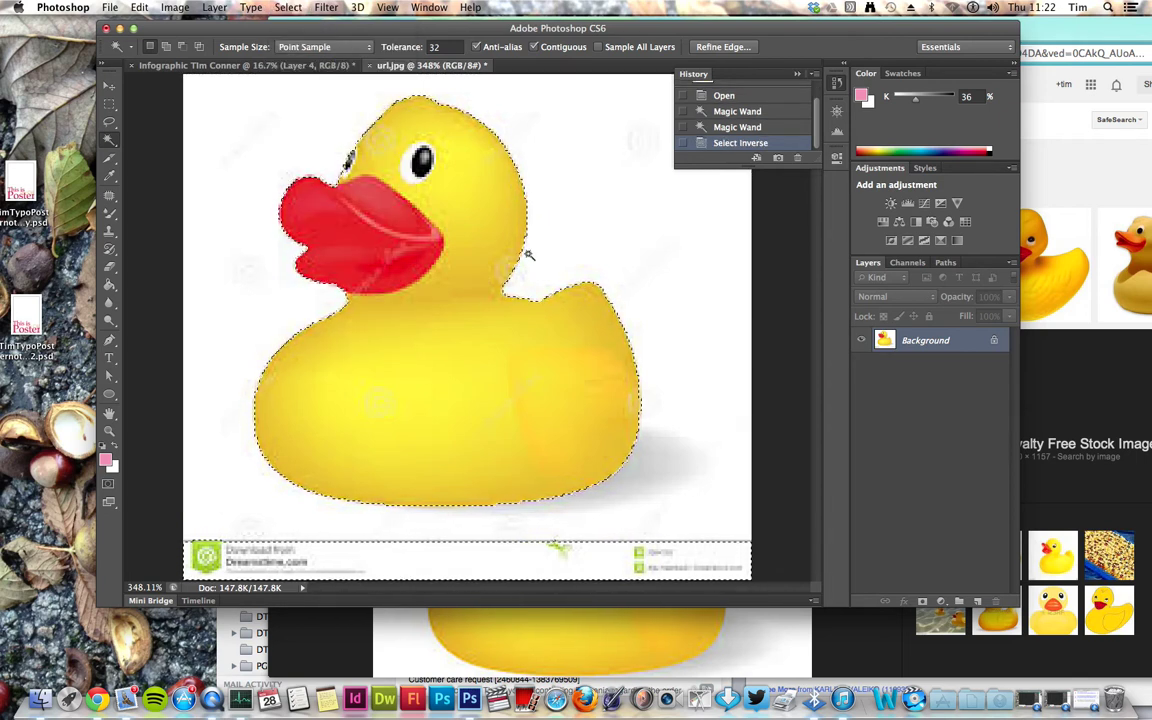
{"action": "left_click", "coordinate": [109, 86]}
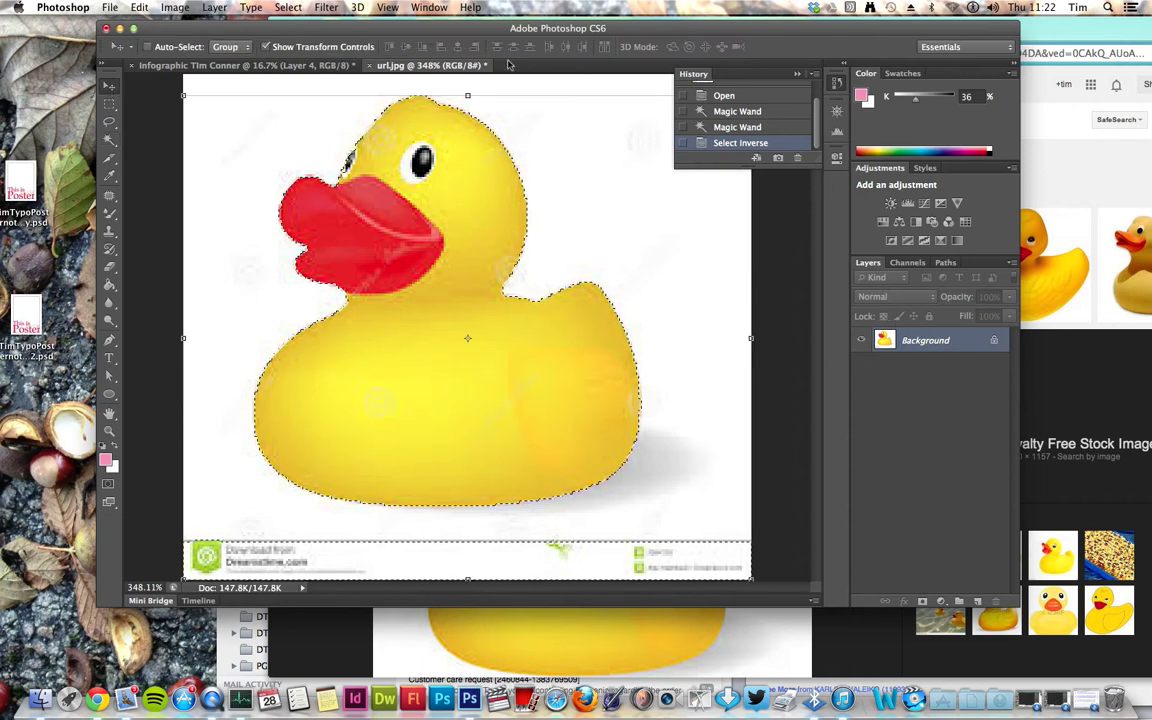
Step: Create a new empty layer named 'colour' with an Orange colour tag
{"action": "left_click", "coordinate": [216, 8]}
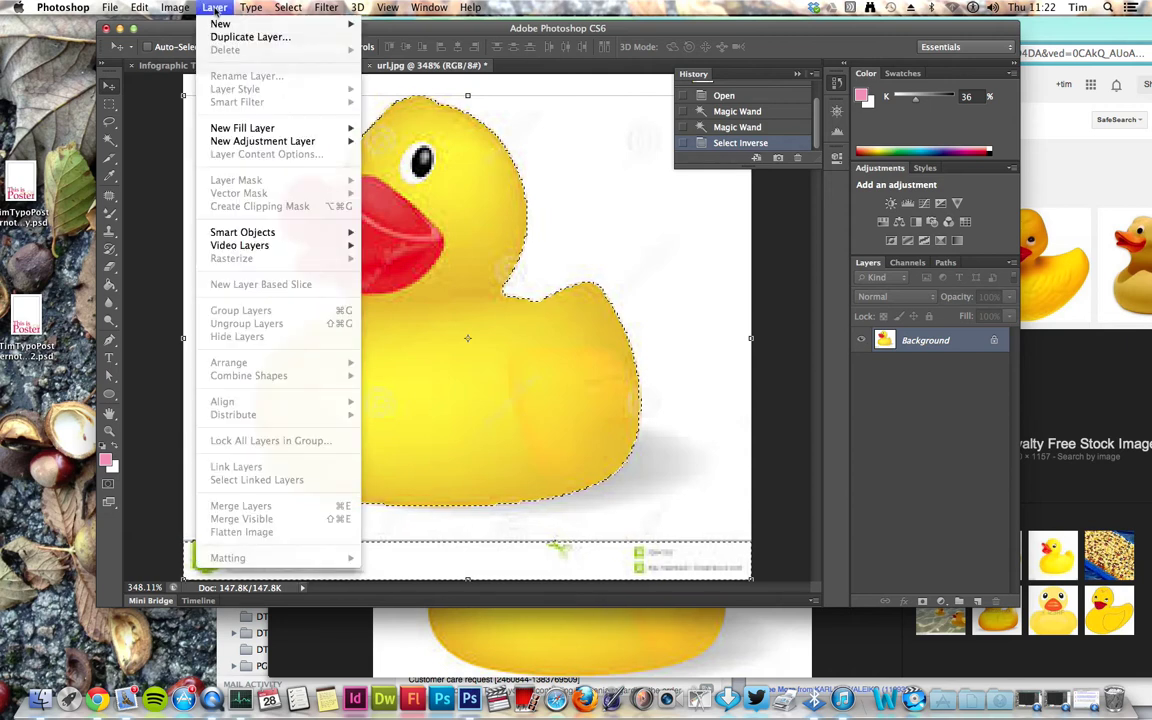
{"action": "mouse_move", "coordinate": [216, 23]}
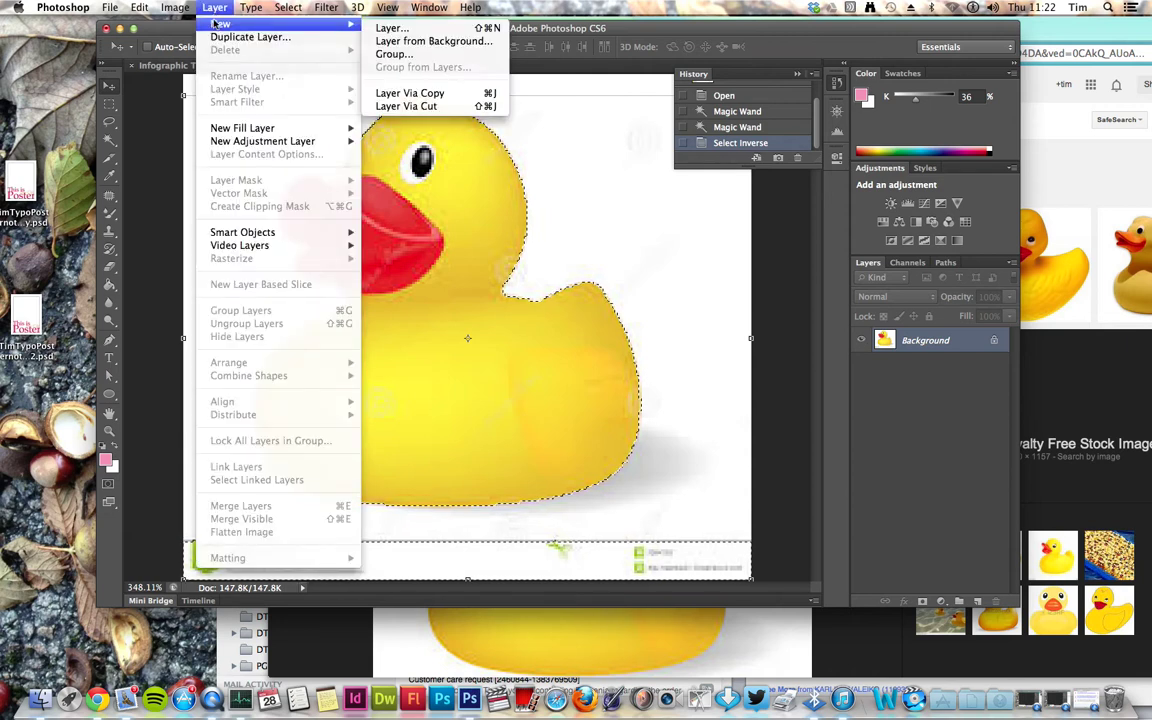
{"action": "left_click", "coordinate": [414, 30]}
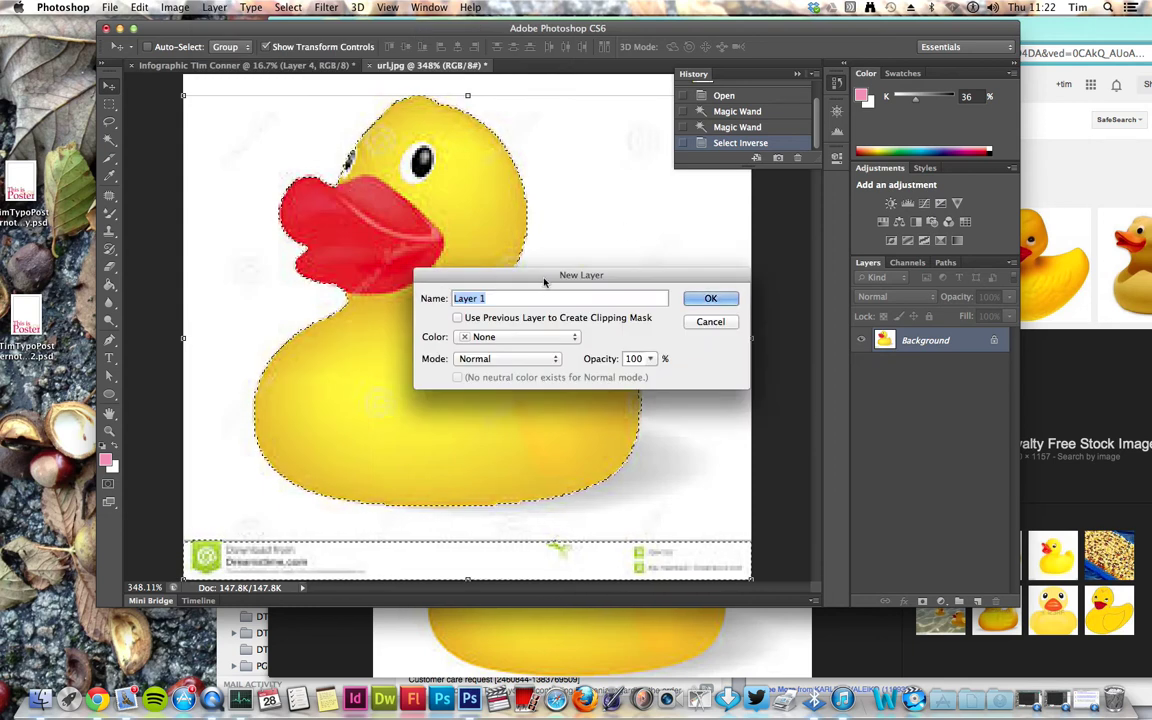
{"action": "type", "text": "colour"}
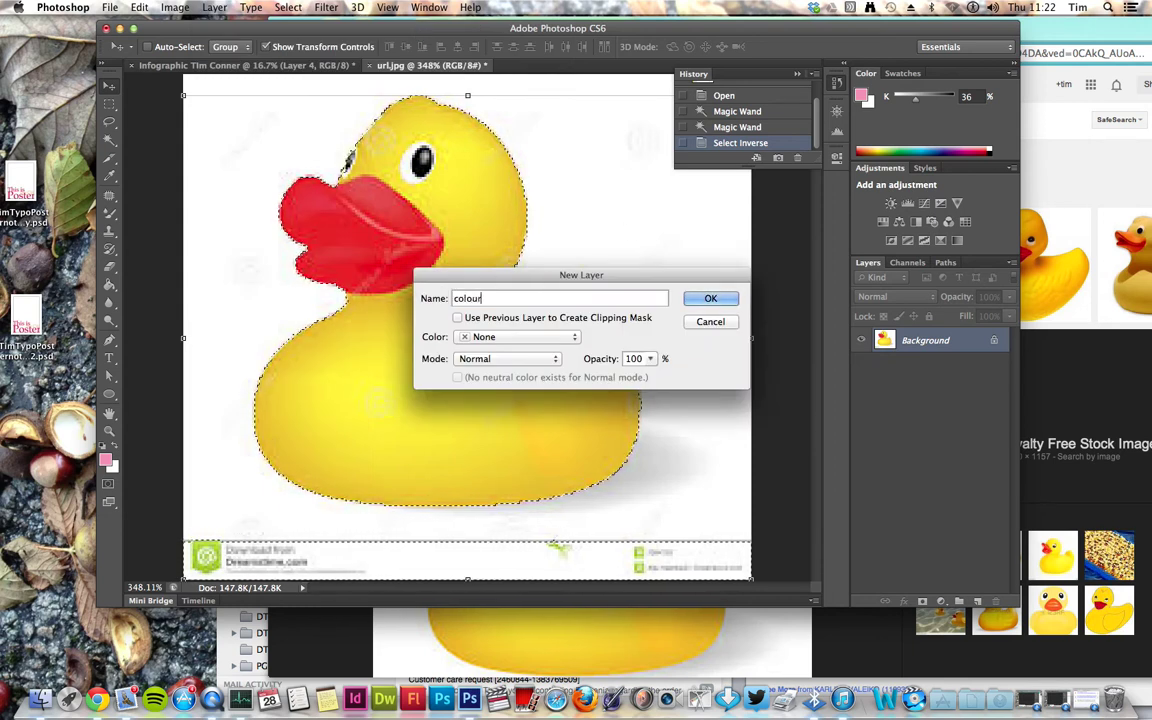
{"action": "left_click", "coordinate": [520, 338]}
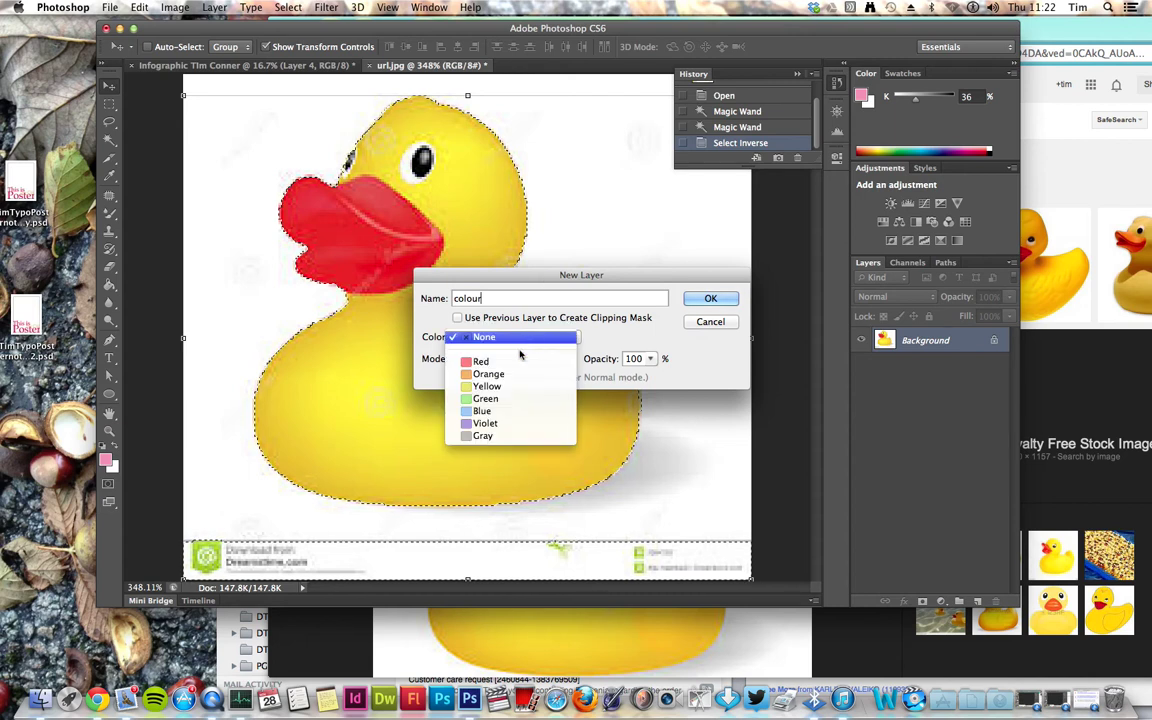
{"action": "left_click", "coordinate": [489, 374]}
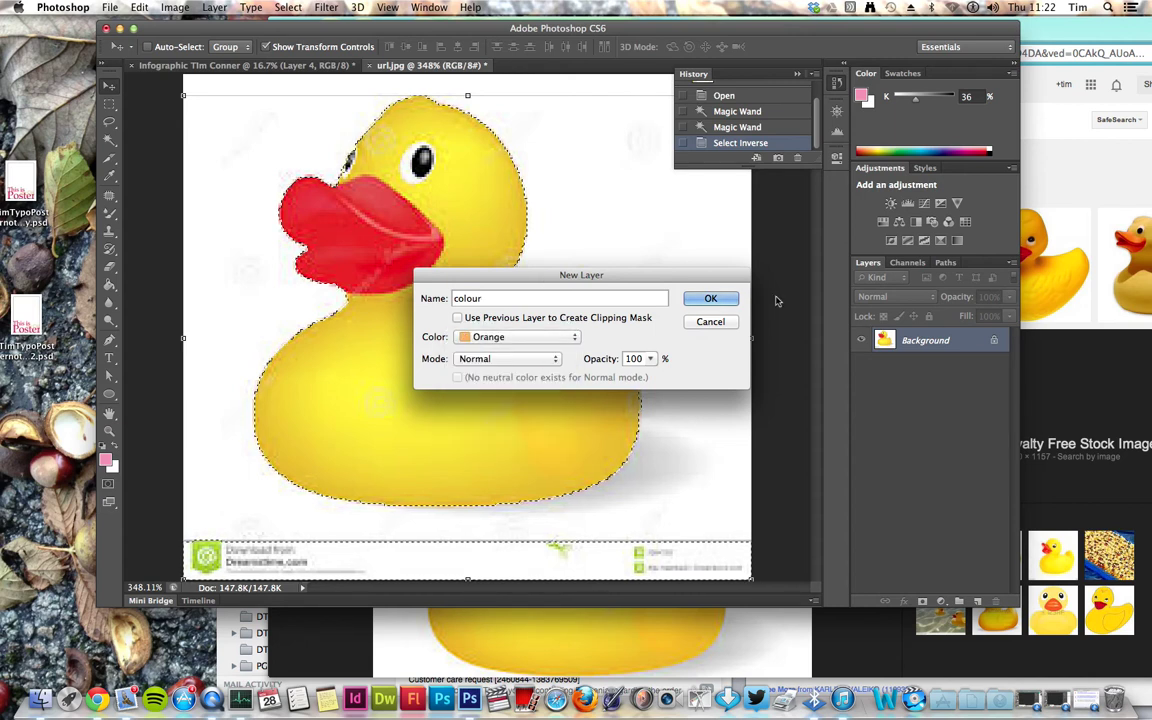
{"action": "left_click", "coordinate": [710, 298]}
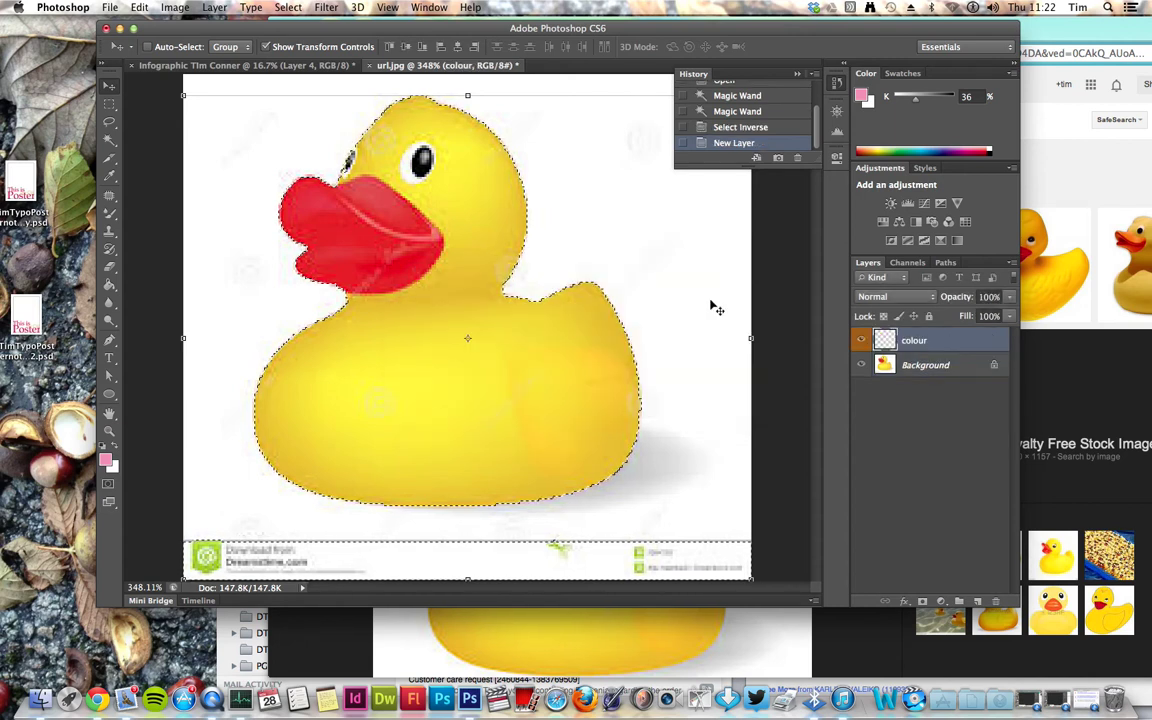
Step: Hide the duck photo layer and set the foreground colour to crimson #e11352
{"action": "left_click", "coordinate": [862, 367]}
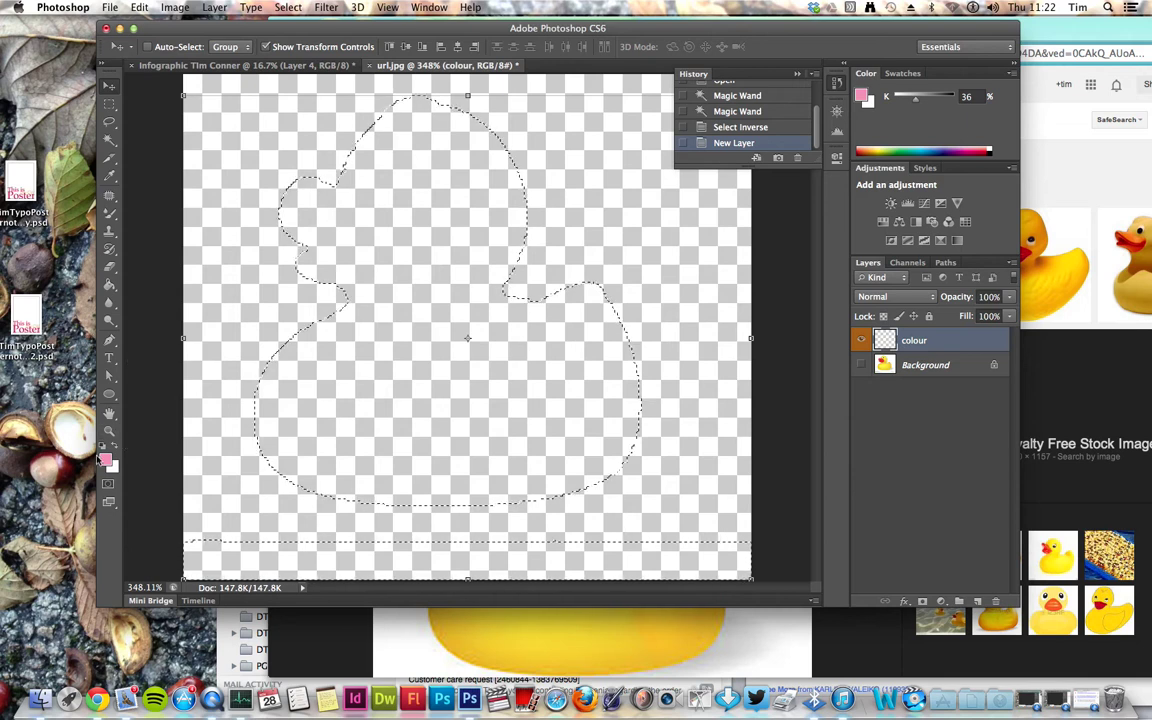
{"action": "left_click", "coordinate": [106, 459]}
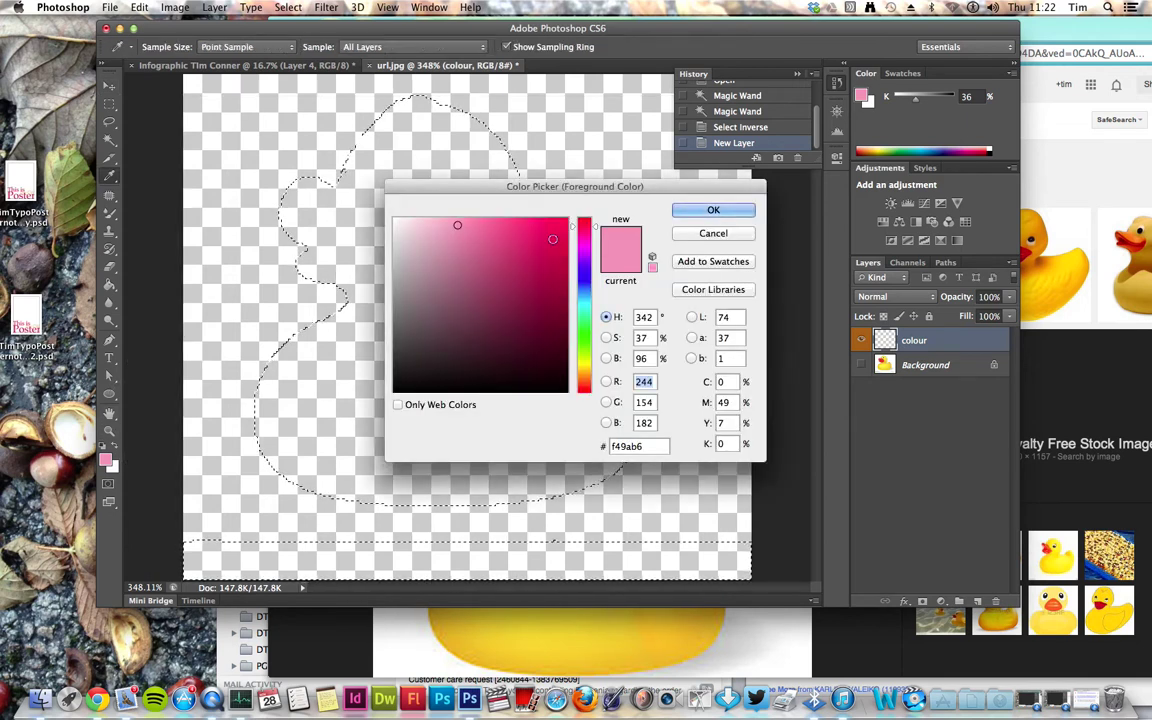
{"action": "left_click", "coordinate": [690, 212]}
{"action": "key", "text": "v"}
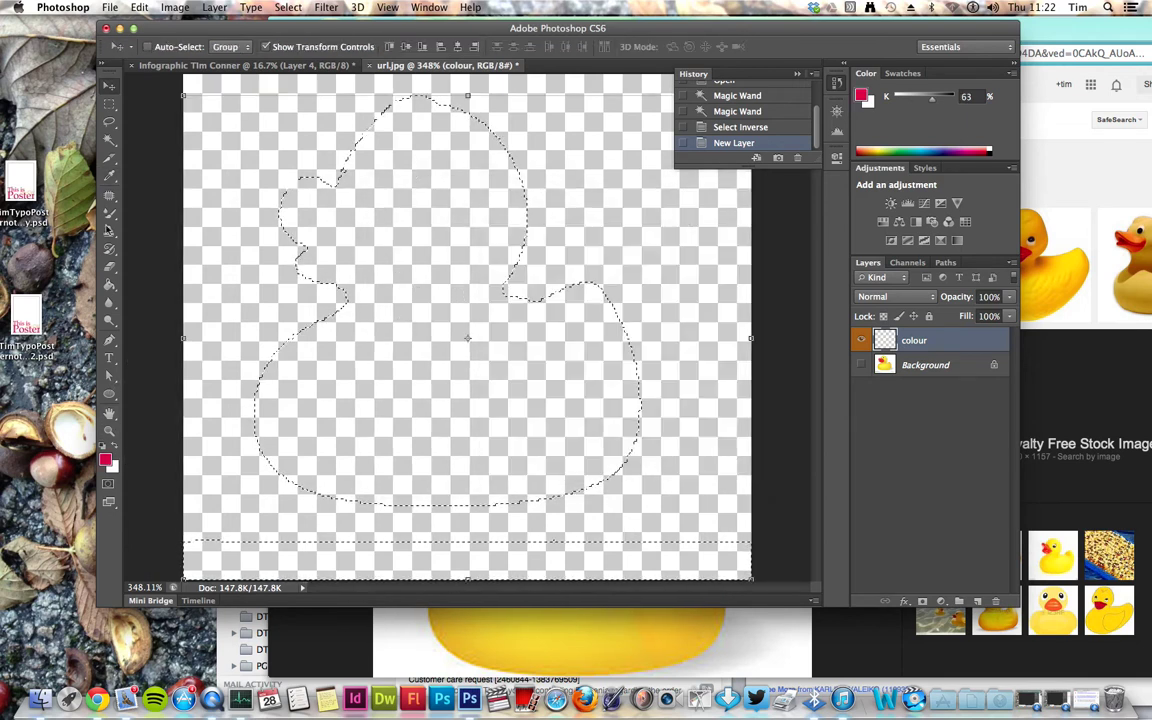
{"action": "left_click", "coordinate": [106, 459]}
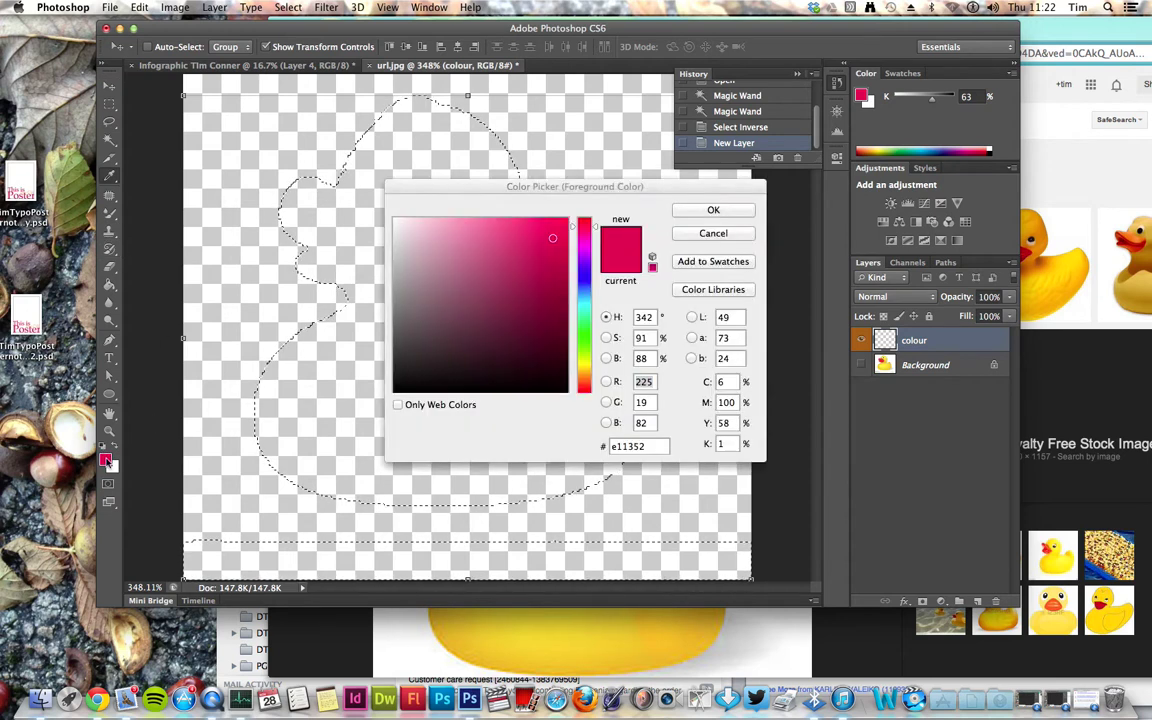
{"action": "left_click", "coordinate": [556, 272]}
{"action": "left_click", "coordinate": [700, 210]}
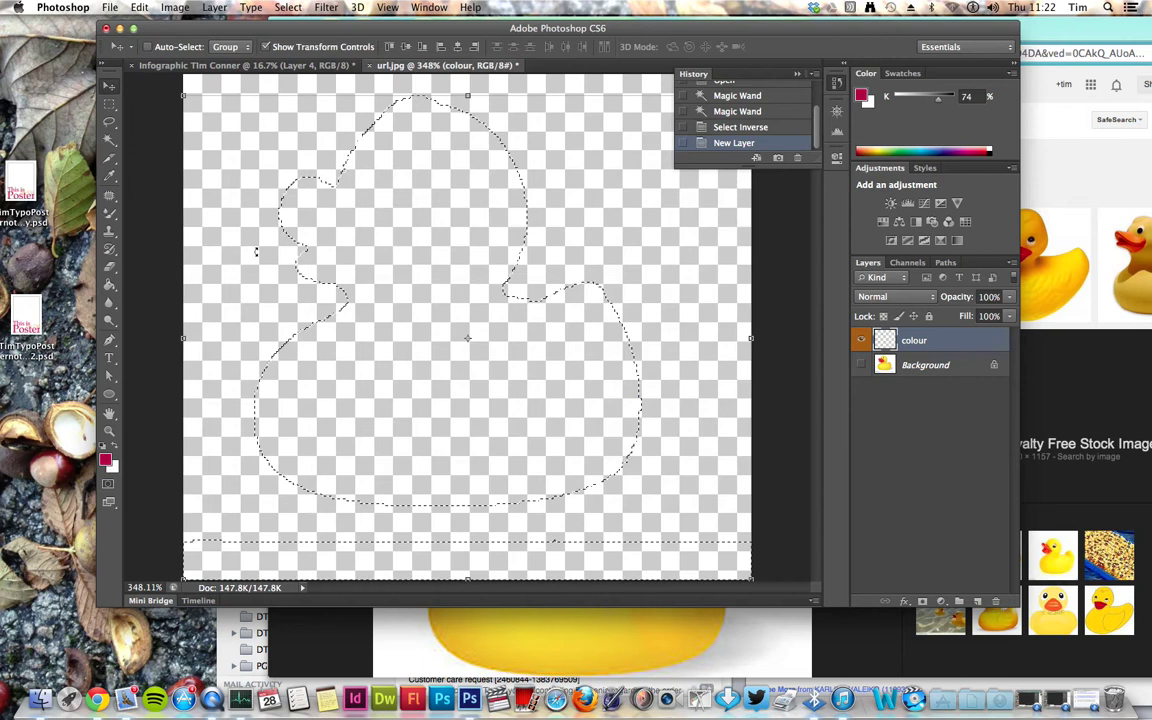
Step: Paint Bucket the duck selection crimson on the colour layer, comparing with and without the fill
{"action": "left_click", "coordinate": [110, 287]}
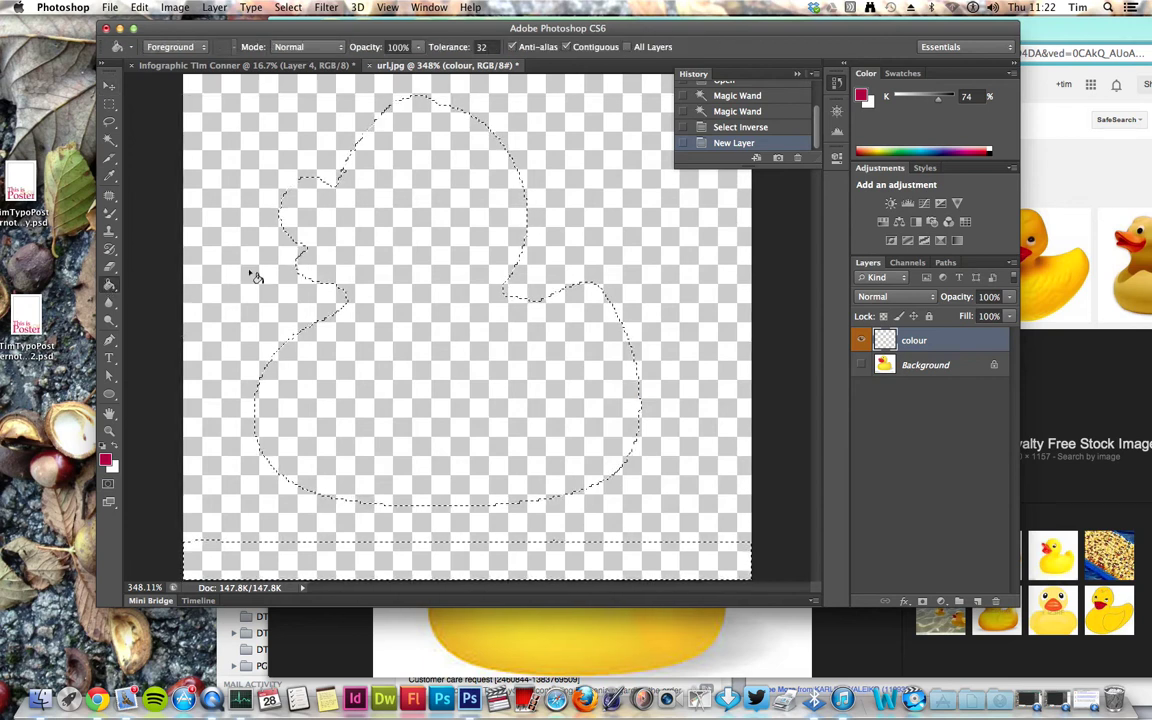
{"action": "left_click", "coordinate": [224, 199]}
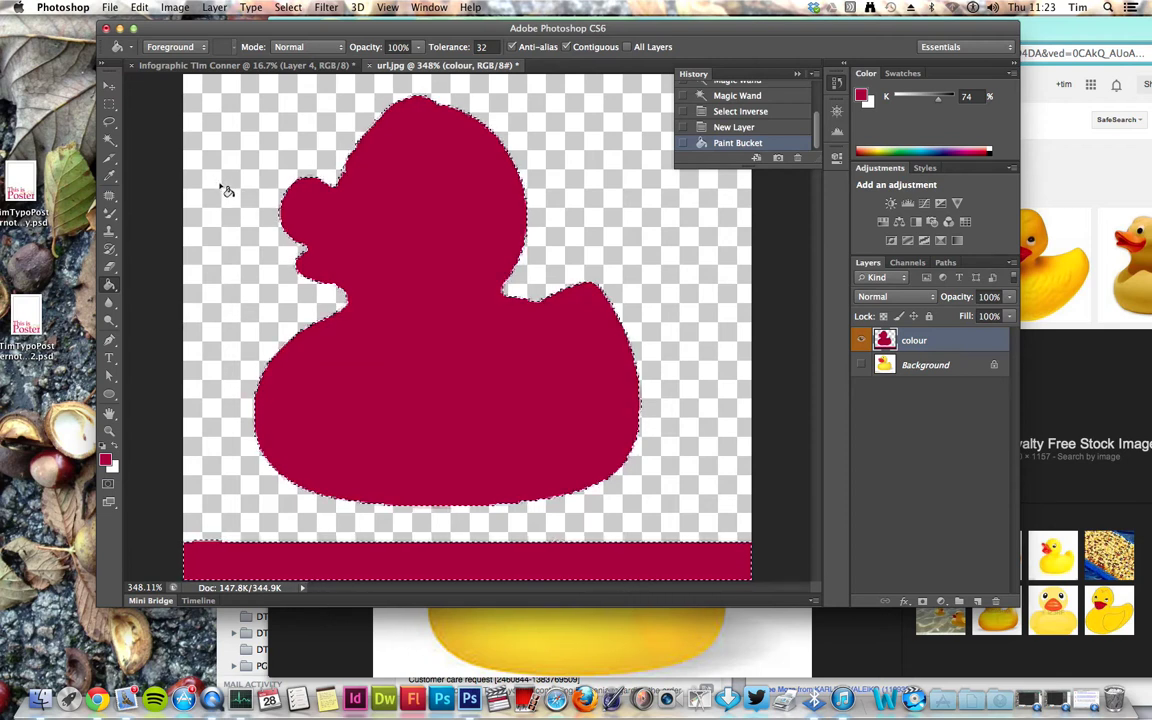
{"action": "key", "text": "super+z"}
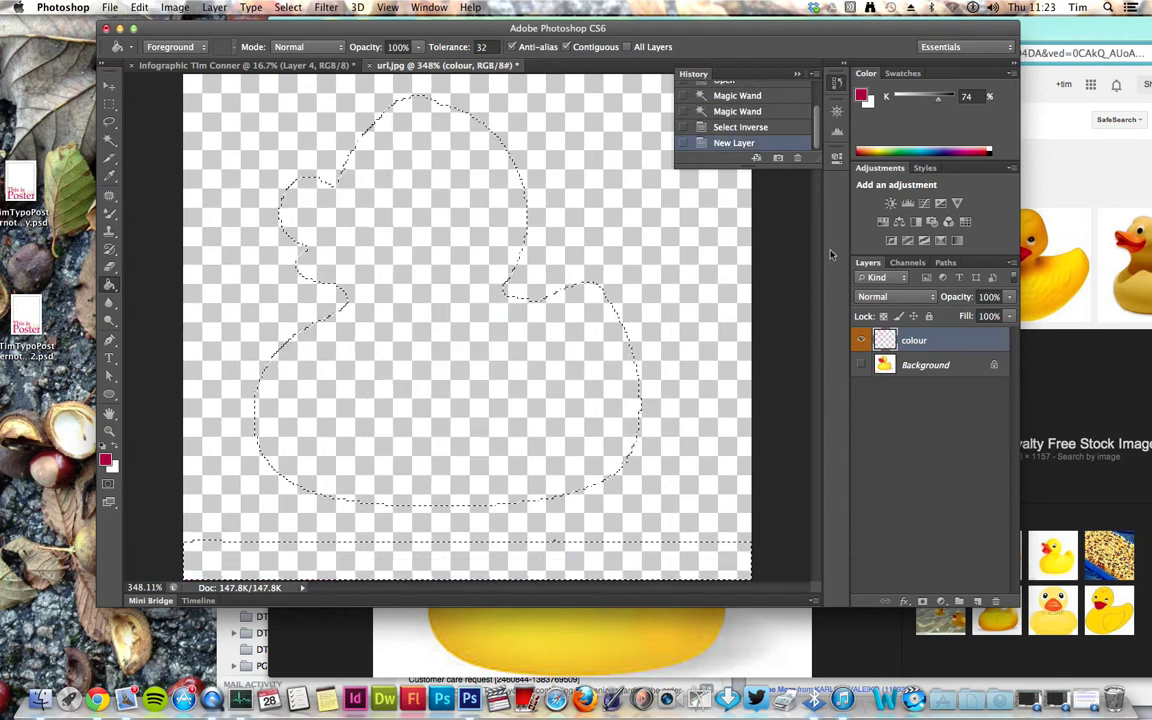
{"action": "left_click", "coordinate": [925, 365]}
{"action": "left_click", "coordinate": [940, 341]}
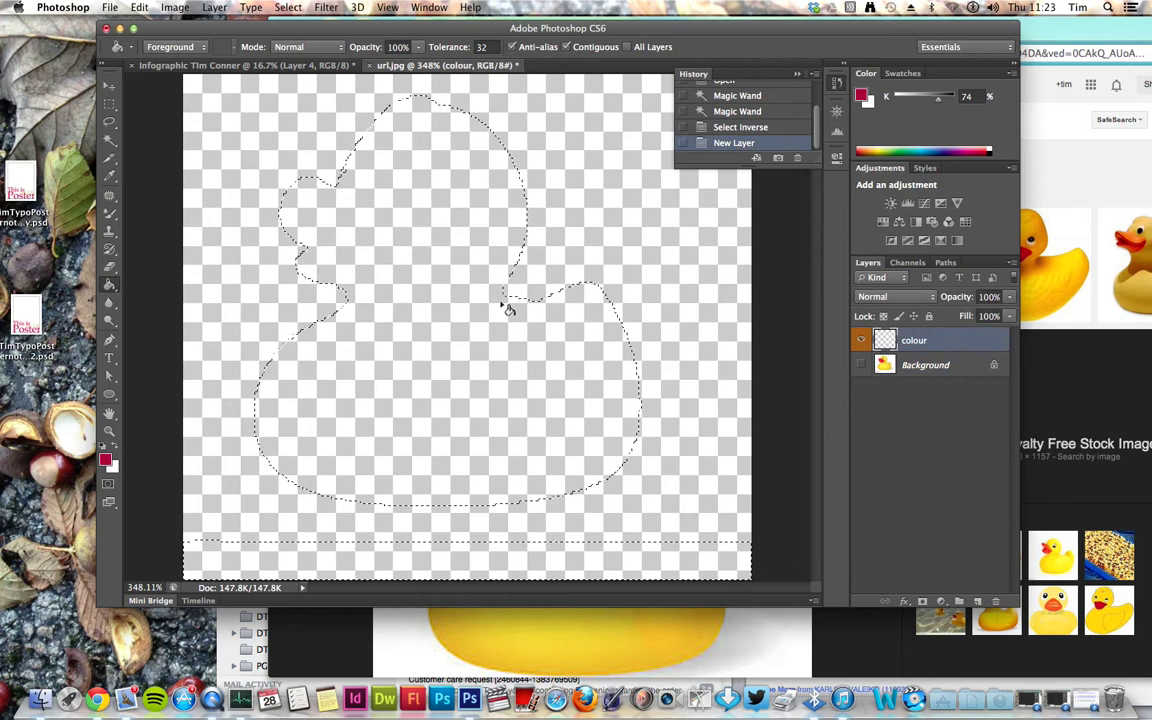
{"action": "left_click", "coordinate": [394, 291]}
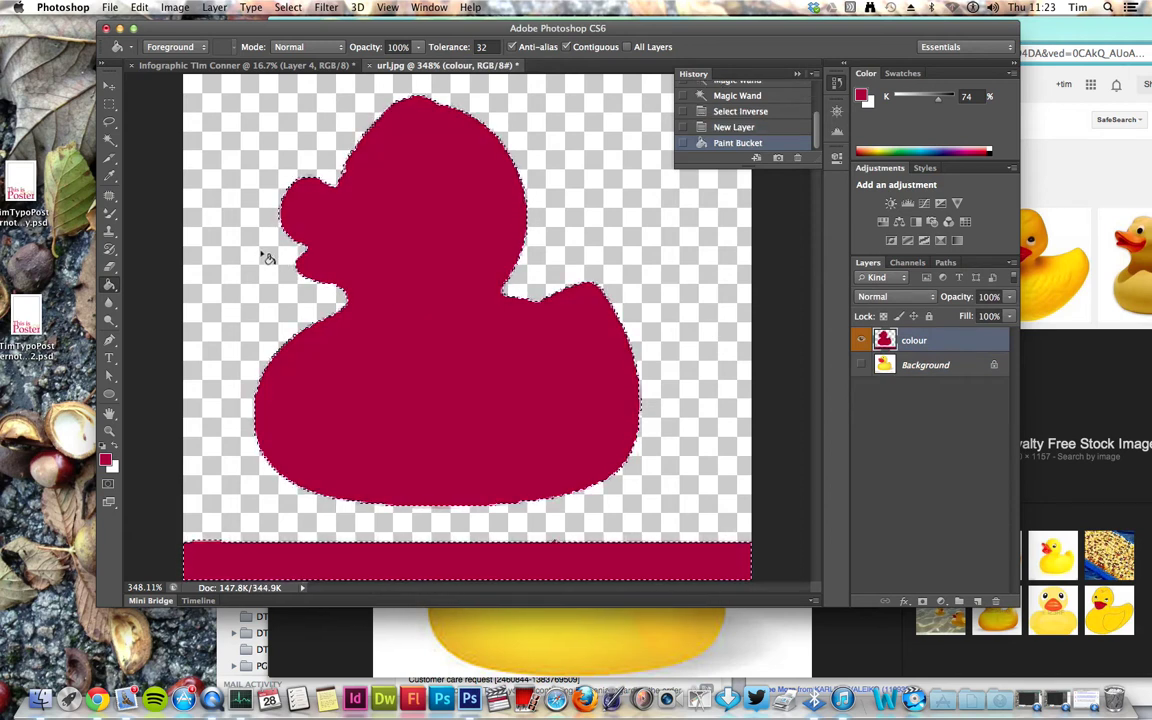
{"action": "key", "text": "super+z"}
{"action": "key", "text": "super+z"}
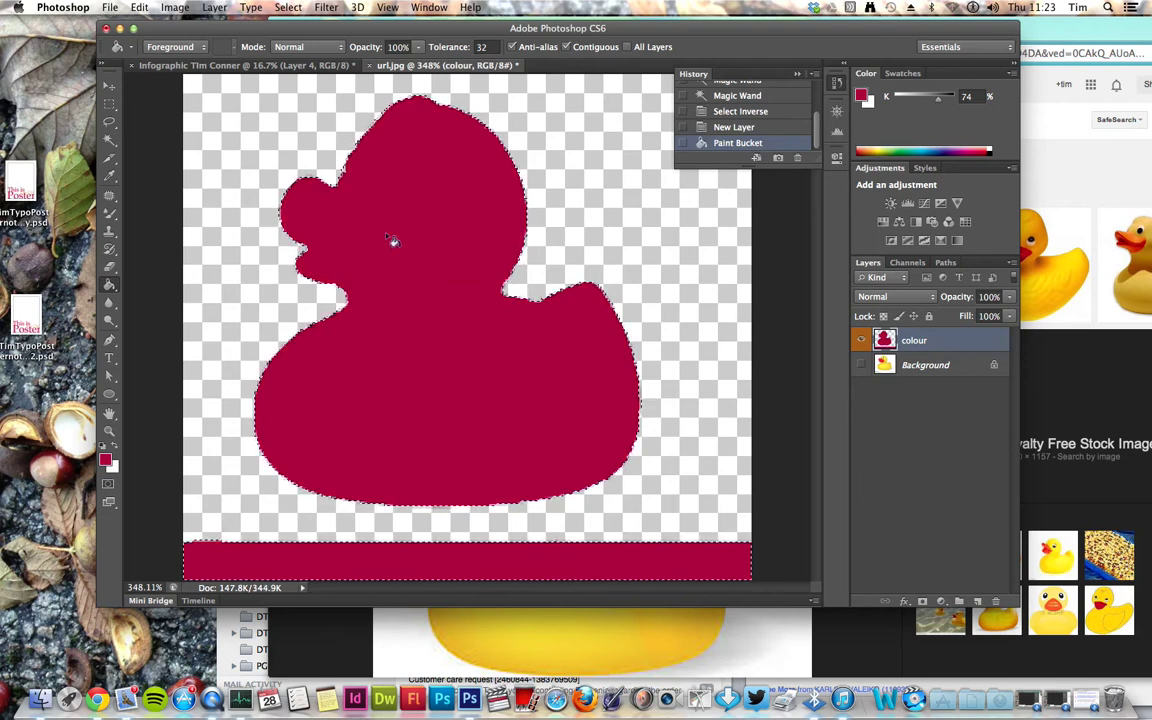
Step: Show and select the Background layer, then delete it, confirming with Yes
{"action": "left_click", "coordinate": [861, 365]}
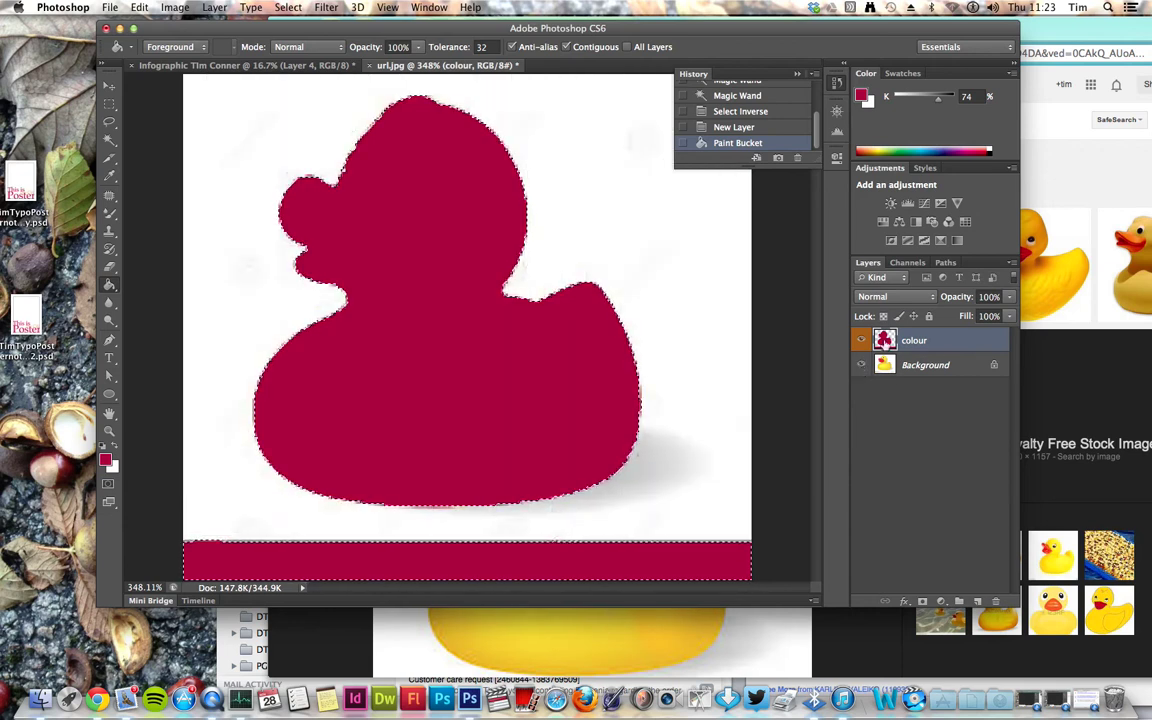
{"action": "left_click", "coordinate": [955, 365]}
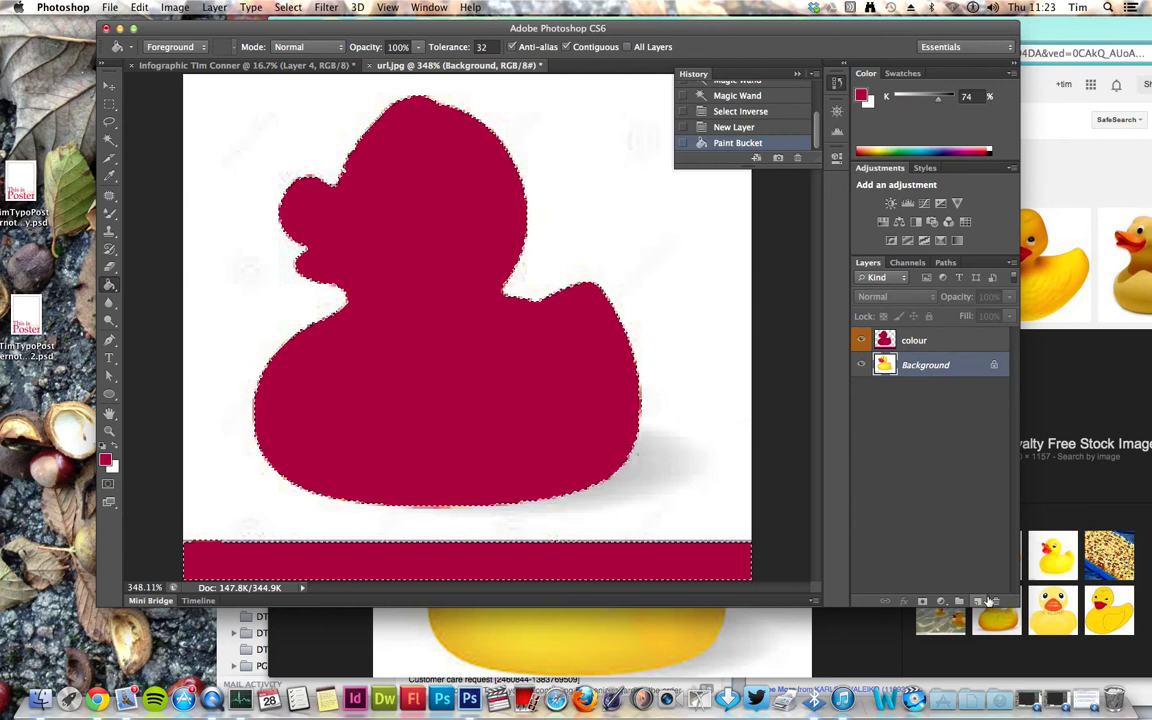
{"action": "left_click", "coordinate": [993, 600]}
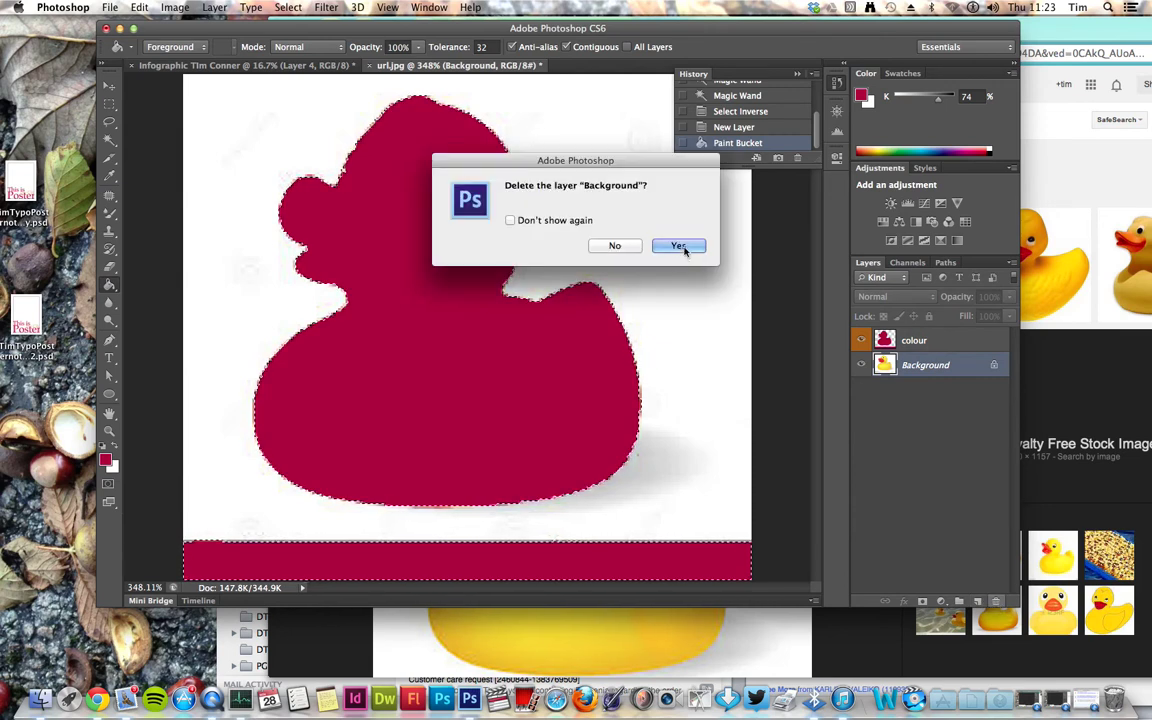
{"action": "left_click", "coordinate": [679, 246]}
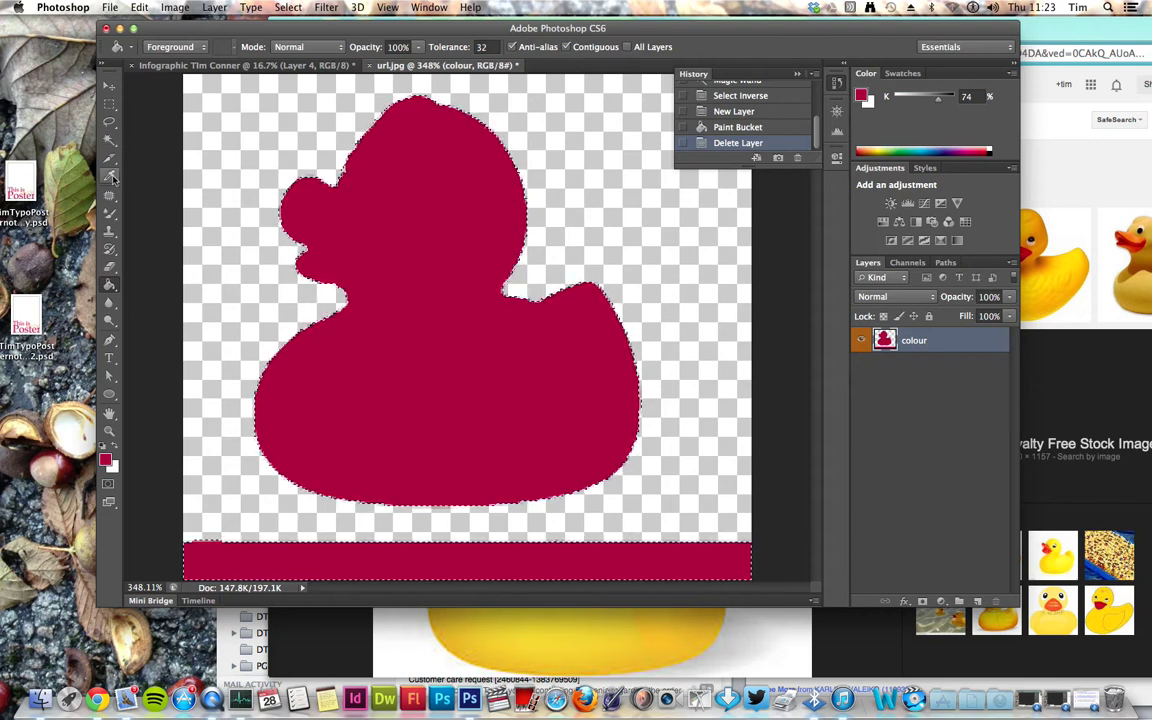
{"action": "left_click", "coordinate": [109, 140]}
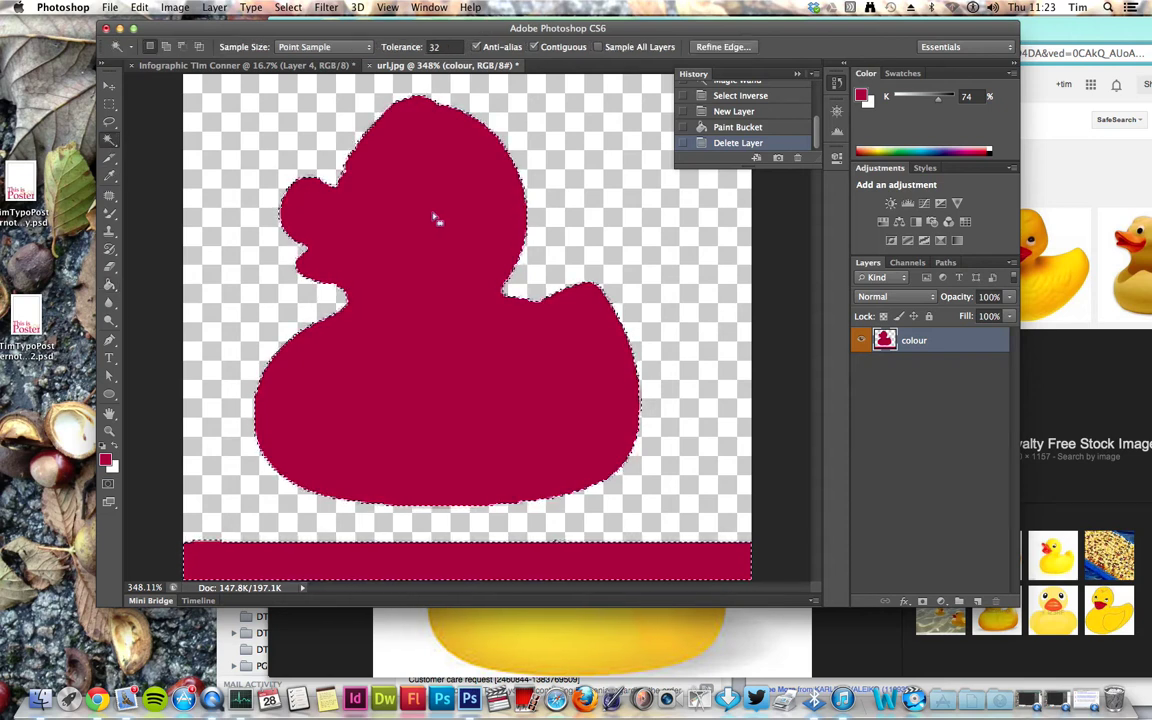
Step: Deselect, marquee a rectangle around the duck above the bottom strip, crop to it, and deselect
{"action": "key", "text": "super+d"}
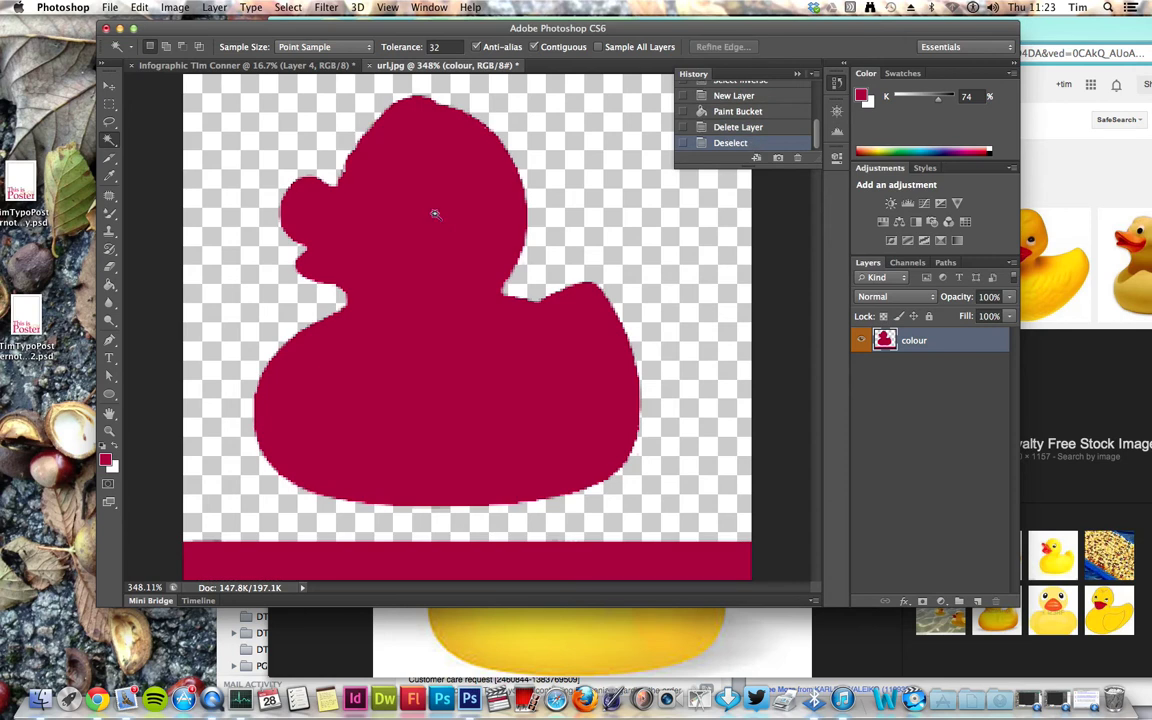
{"action": "left_click", "coordinate": [110, 86]}
{"action": "left_click", "coordinate": [109, 103]}
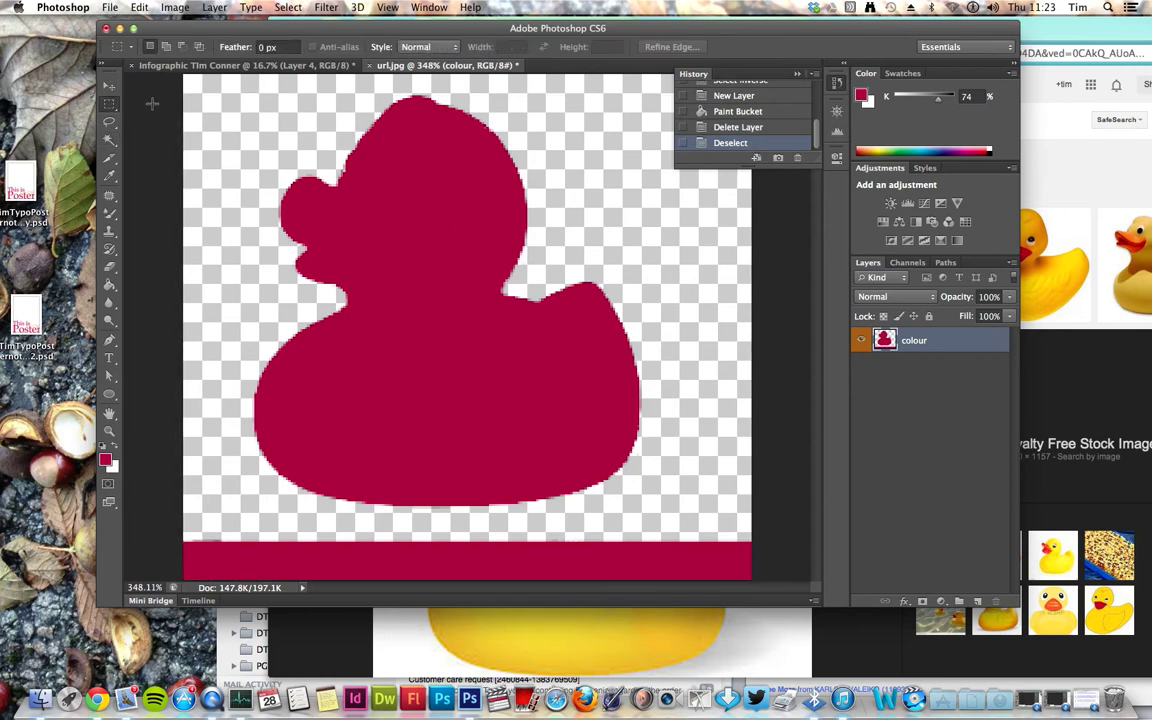
{"action": "left_click_drag", "start_coordinate": [198, 87], "coordinate": [688, 521]}
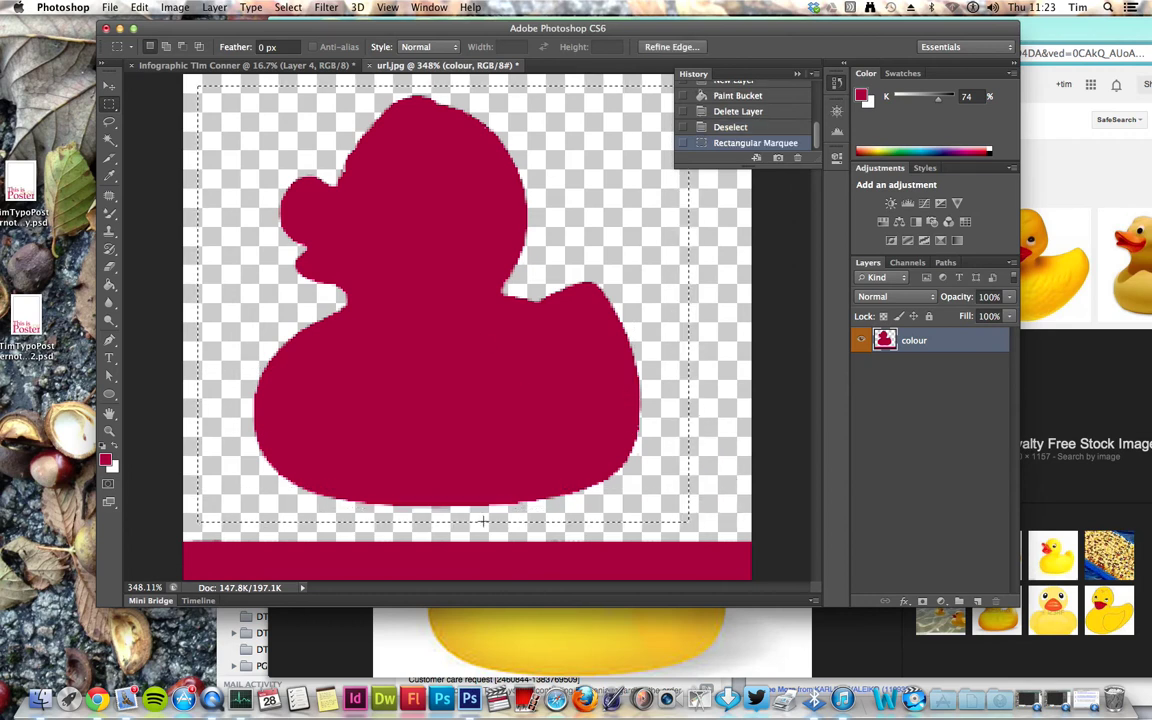
{"action": "left_click", "coordinate": [175, 7]}
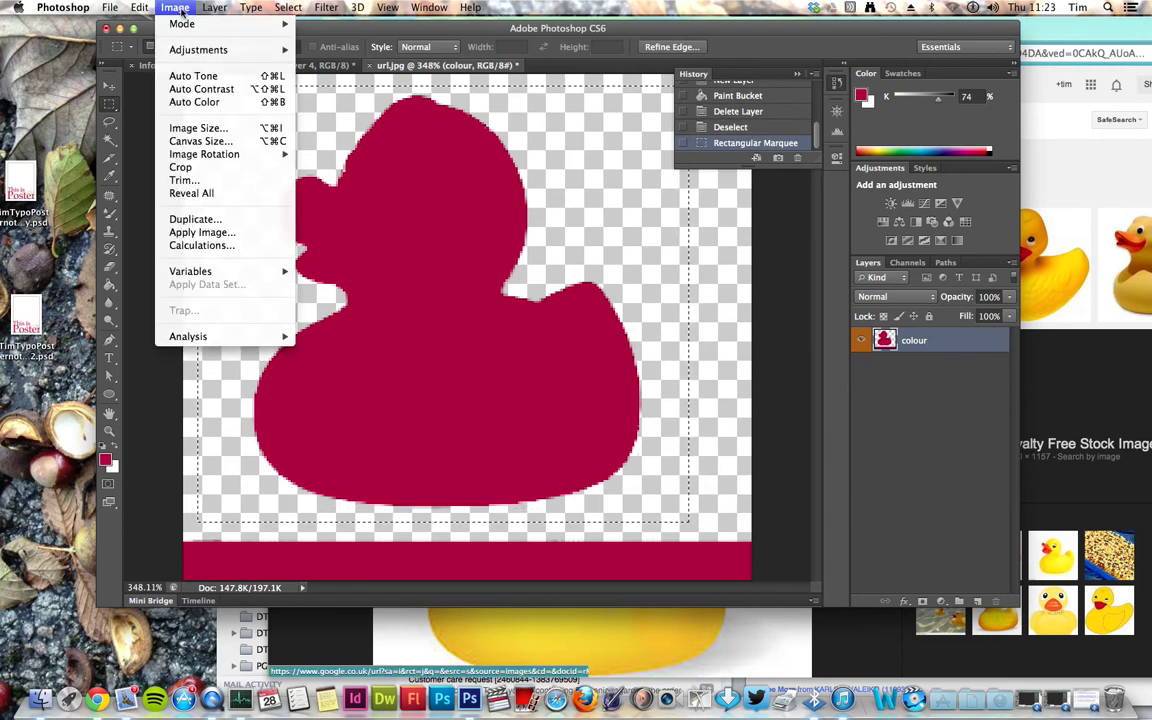
{"action": "left_click", "coordinate": [200, 167]}
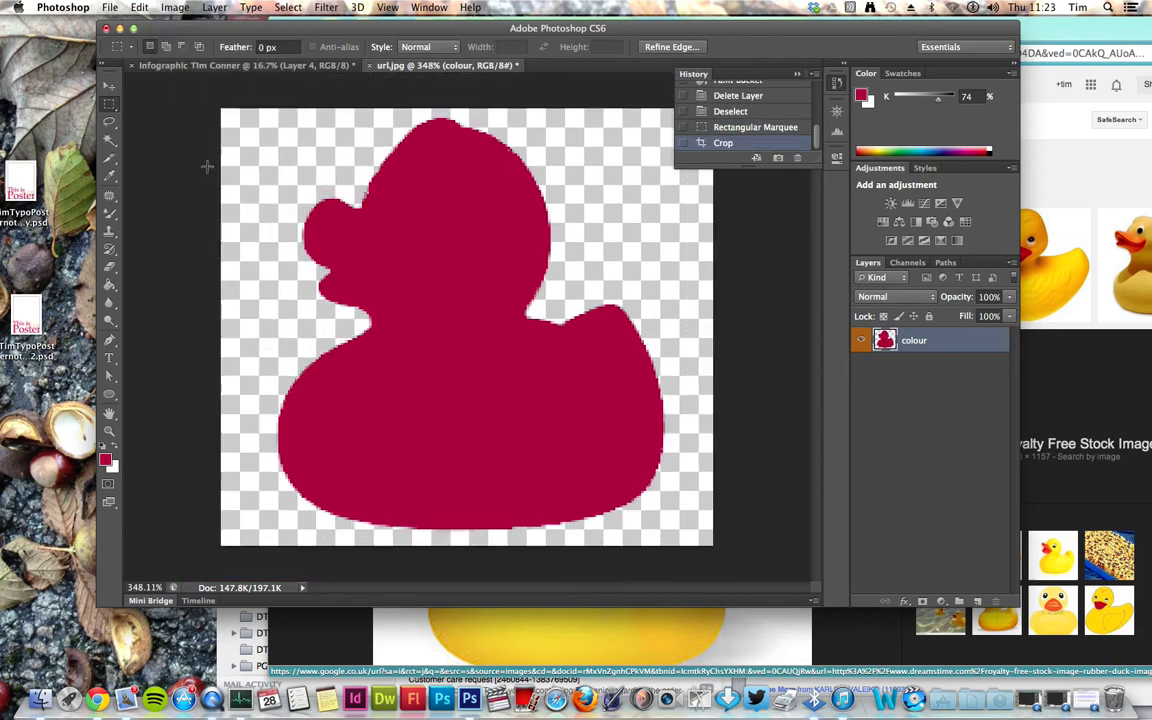
{"action": "left_click", "coordinate": [109, 85]}
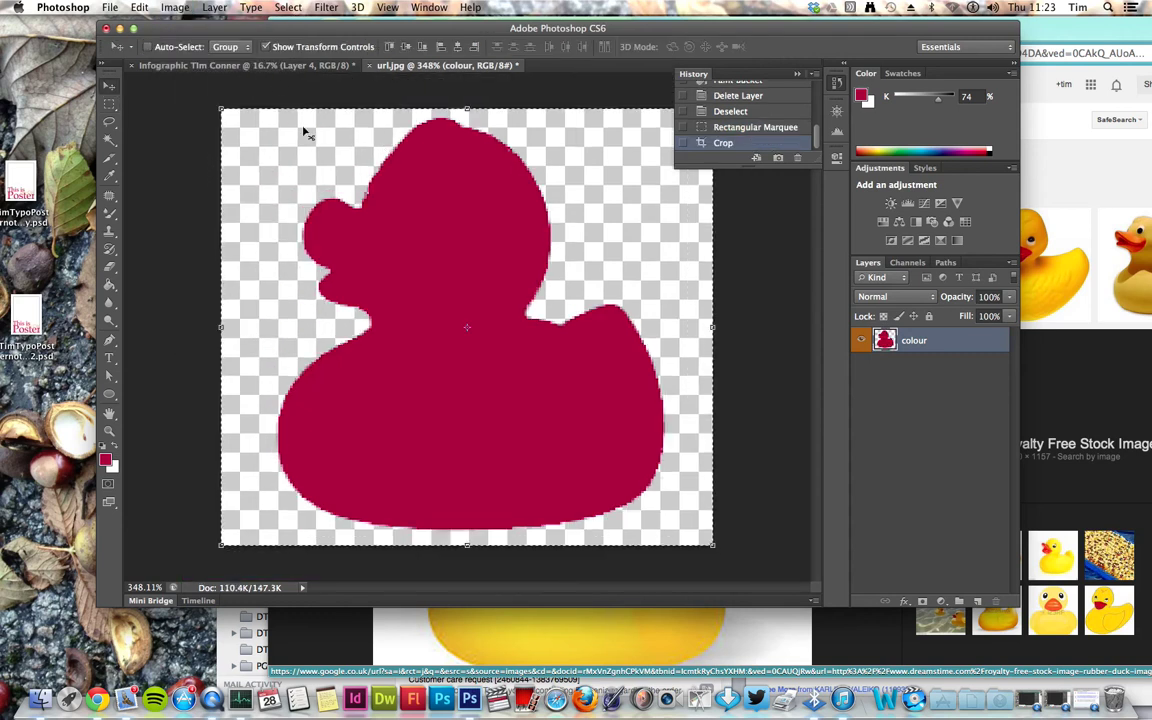
{"action": "key", "text": "m"}
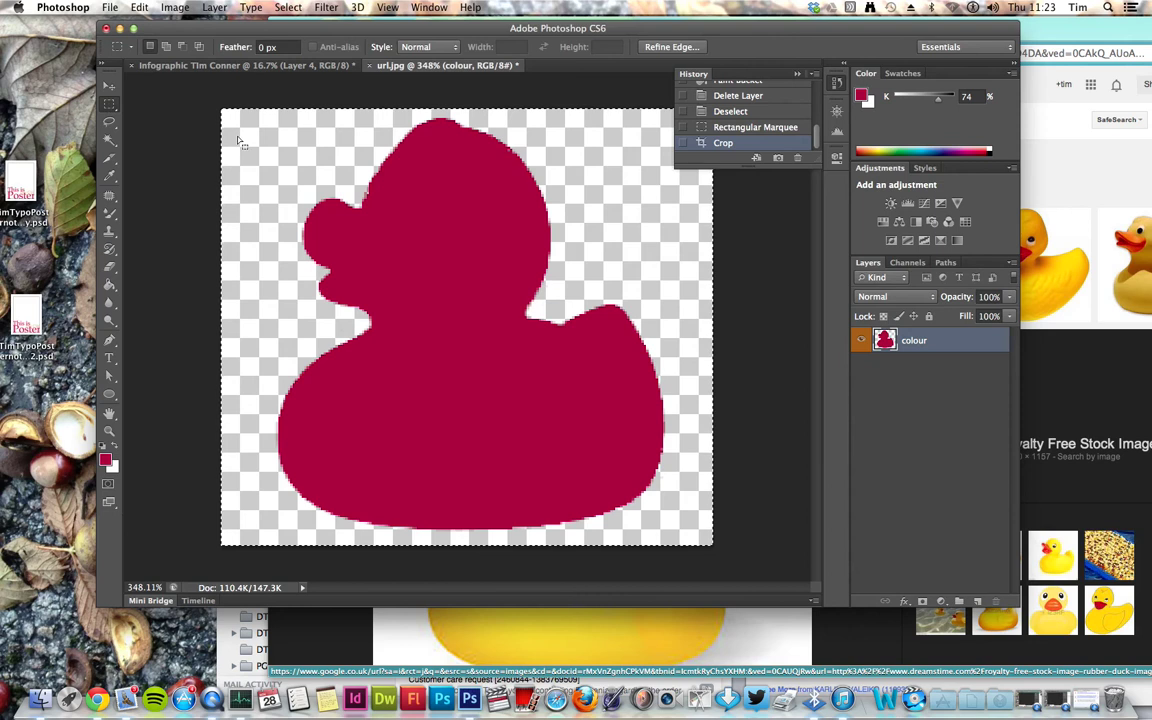
{"action": "left_click", "coordinate": [262, 134]}
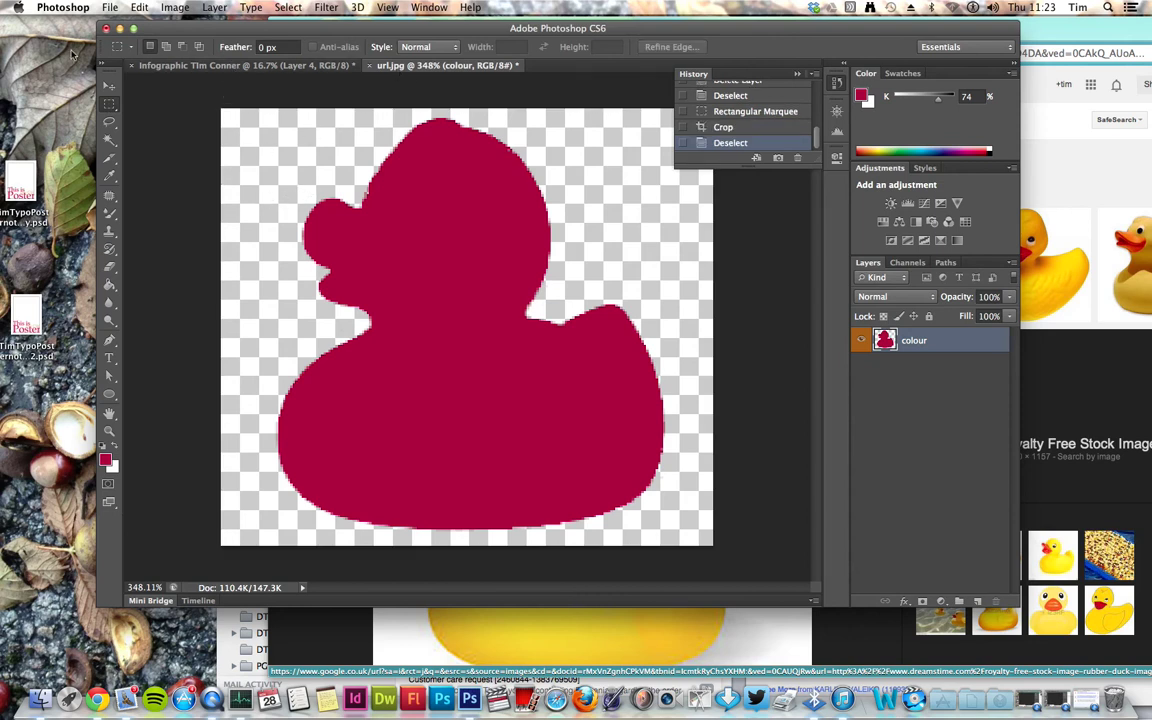
Step: Float url.jpg in its own window and duplicate the colour layer as 'blue'
{"action": "left_click", "coordinate": [109, 85]}
{"action": "left_click_drag", "start_coordinate": [410, 65], "coordinate": [326, 91]}
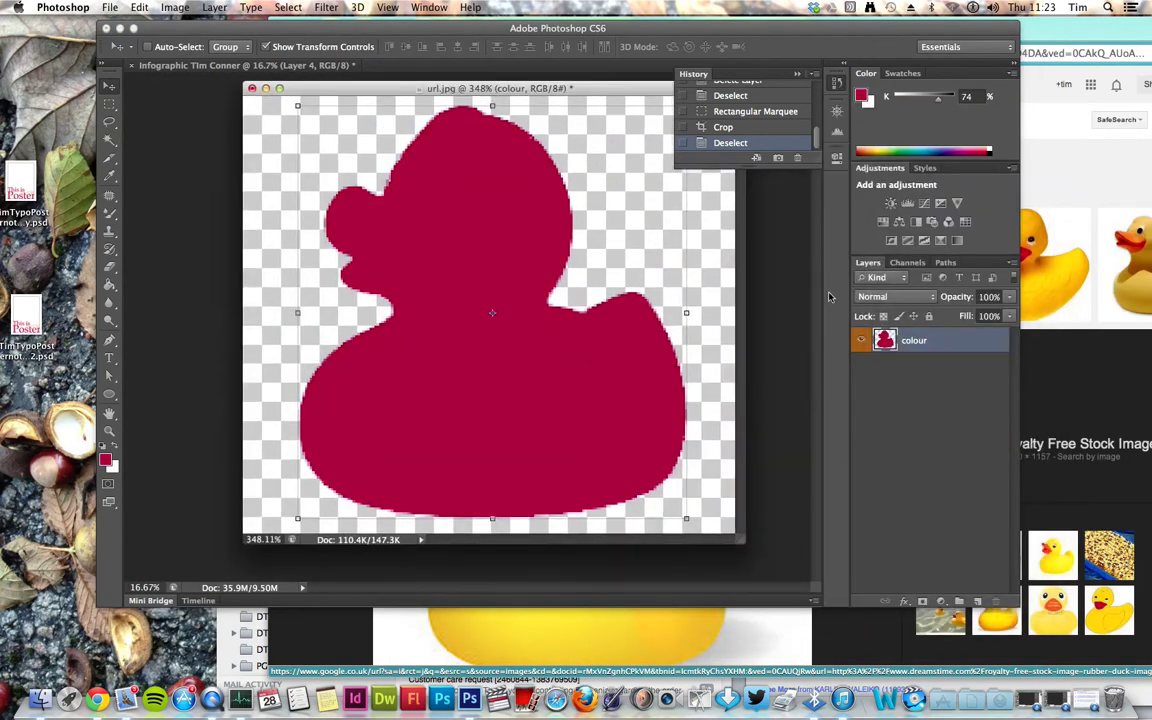
{"action": "left_click", "coordinate": [214, 7]}
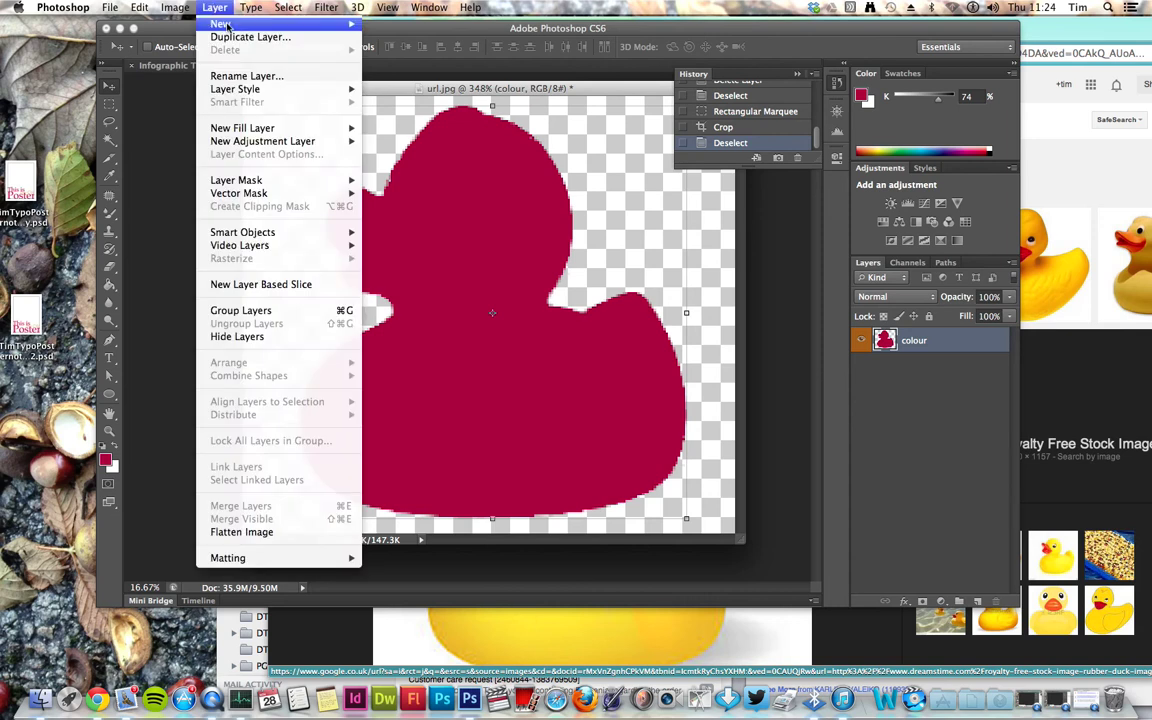
{"action": "left_click", "coordinate": [241, 40]}
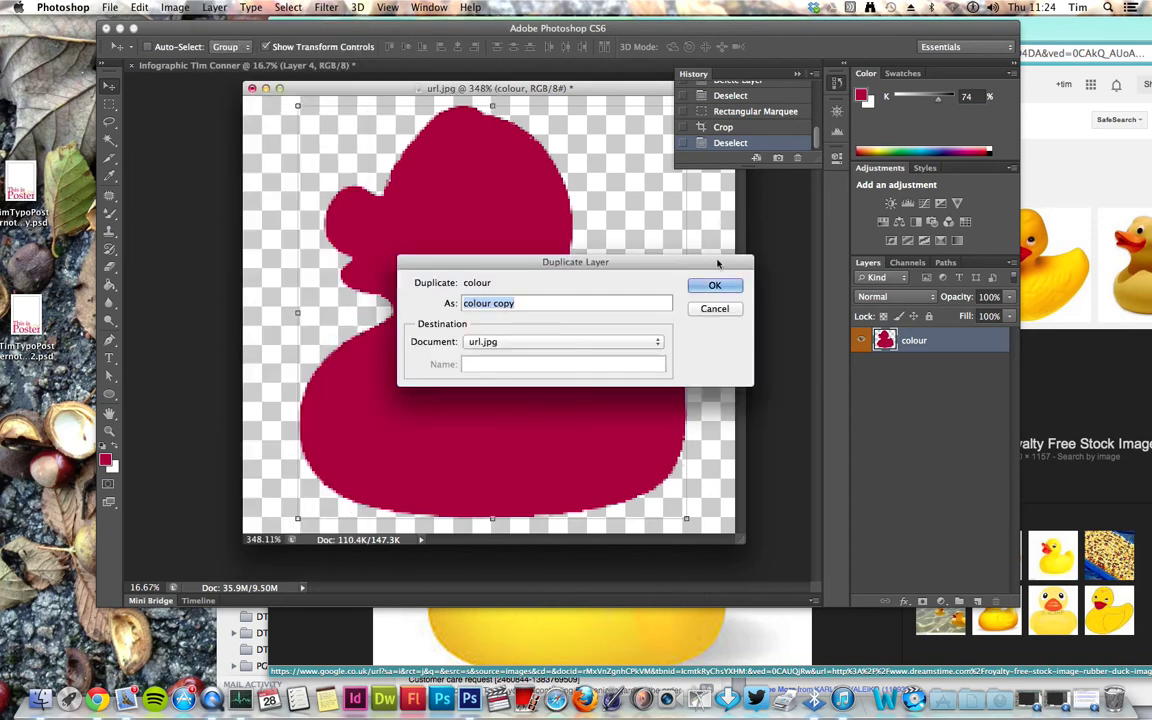
{"action": "type", "text": "blue"}
{"action": "key", "text": "Return"}
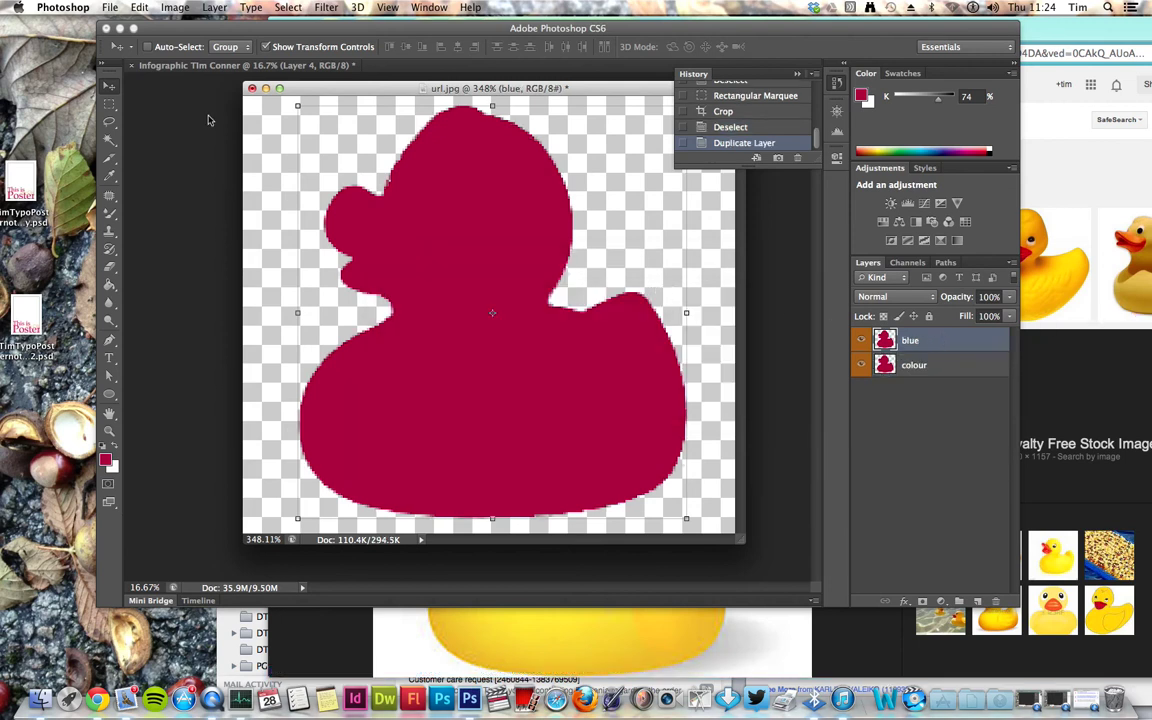
Step: Fill the duplicate duck on the blue layer with blue and nudge it over the red duck
{"action": "mouse_move", "coordinate": [470, 261]}
{"action": "left_mouse_down"}
{"action": "mouse_move", "coordinate": [535, 290]}
{"action": "mouse_move", "coordinate": [648, 272]}
{"action": "mouse_move", "coordinate": [425, 271]}
{"action": "mouse_move", "coordinate": [452, 266]}
{"action": "left_mouse_up"}
{"action": "left_click", "coordinate": [104, 458]}
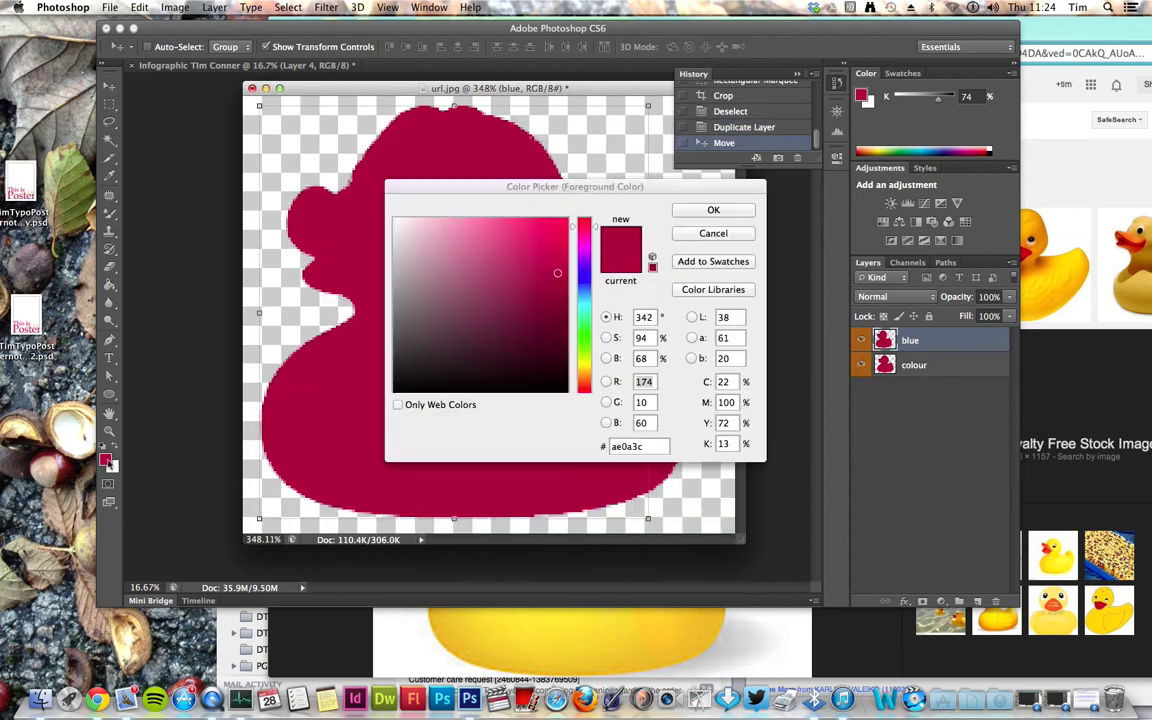
{"action": "left_click", "coordinate": [588, 283]}
{"action": "left_click", "coordinate": [711, 211]}
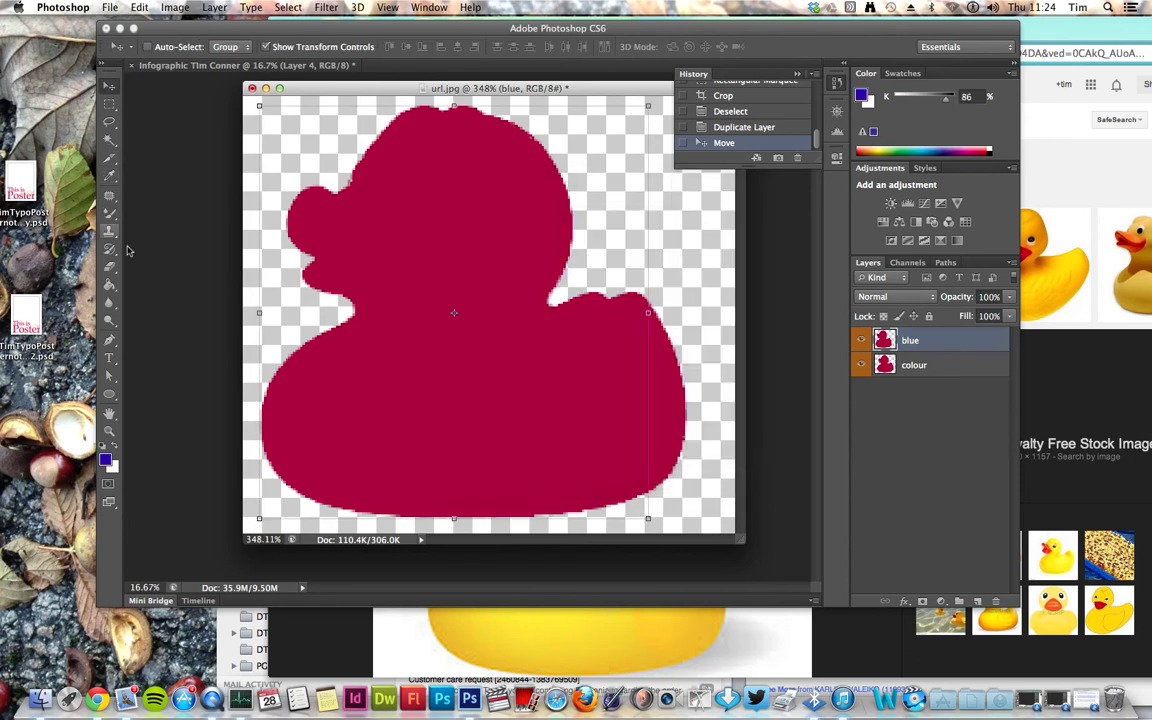
{"action": "left_click", "coordinate": [111, 286]}
{"action": "left_click", "coordinate": [426, 248]}
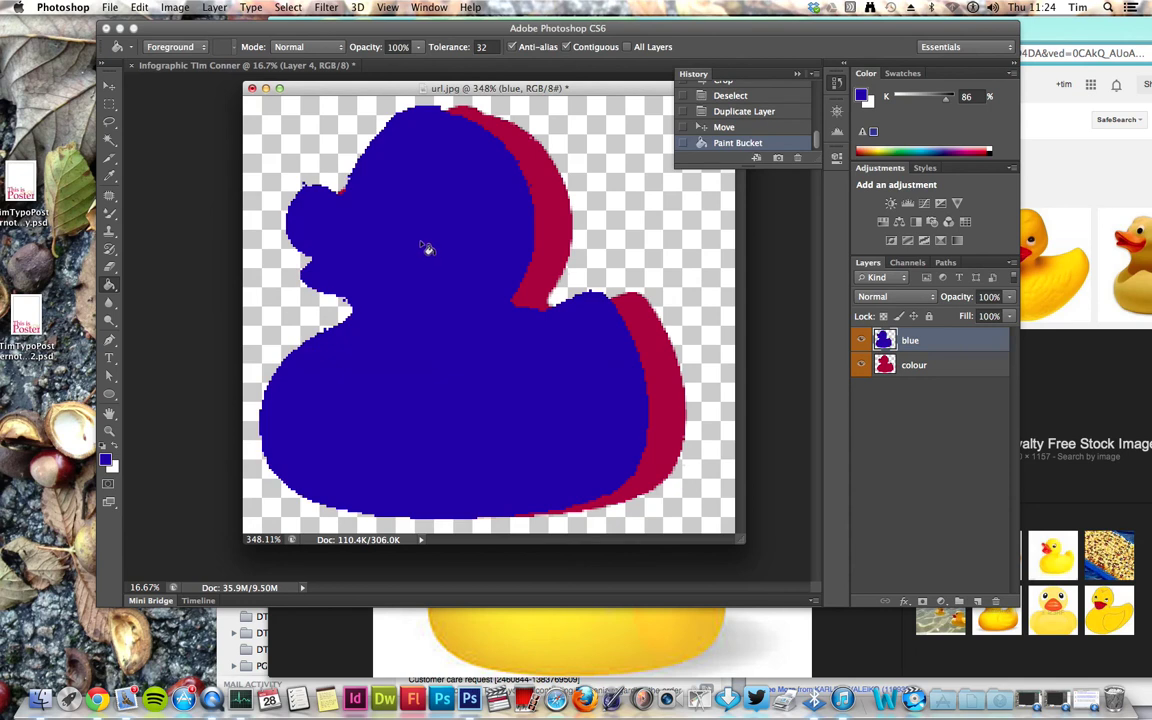
{"action": "left_click", "coordinate": [108, 85]}
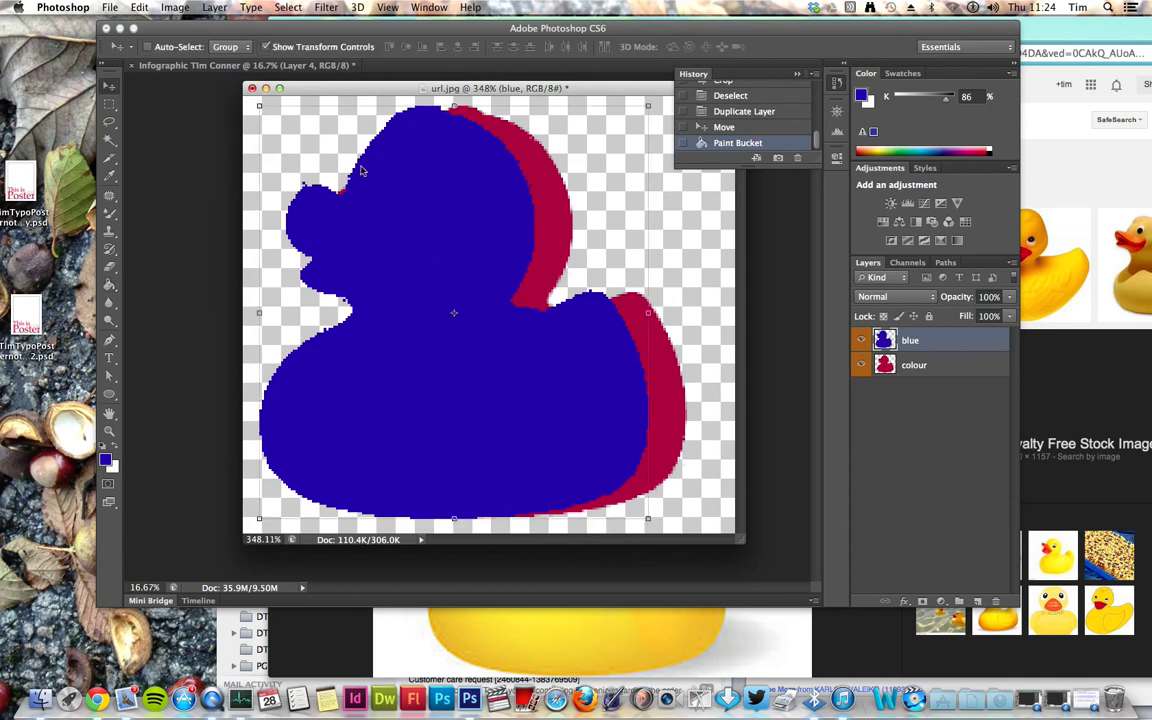
{"action": "mouse_move", "coordinate": [439, 333]}
{"action": "left_mouse_down"}
{"action": "mouse_move", "coordinate": [545, 333]}
{"action": "mouse_move", "coordinate": [440, 390]}
{"action": "mouse_move", "coordinate": [405, 370]}
{"action": "mouse_move", "coordinate": [448, 328]}
{"action": "left_mouse_up"}
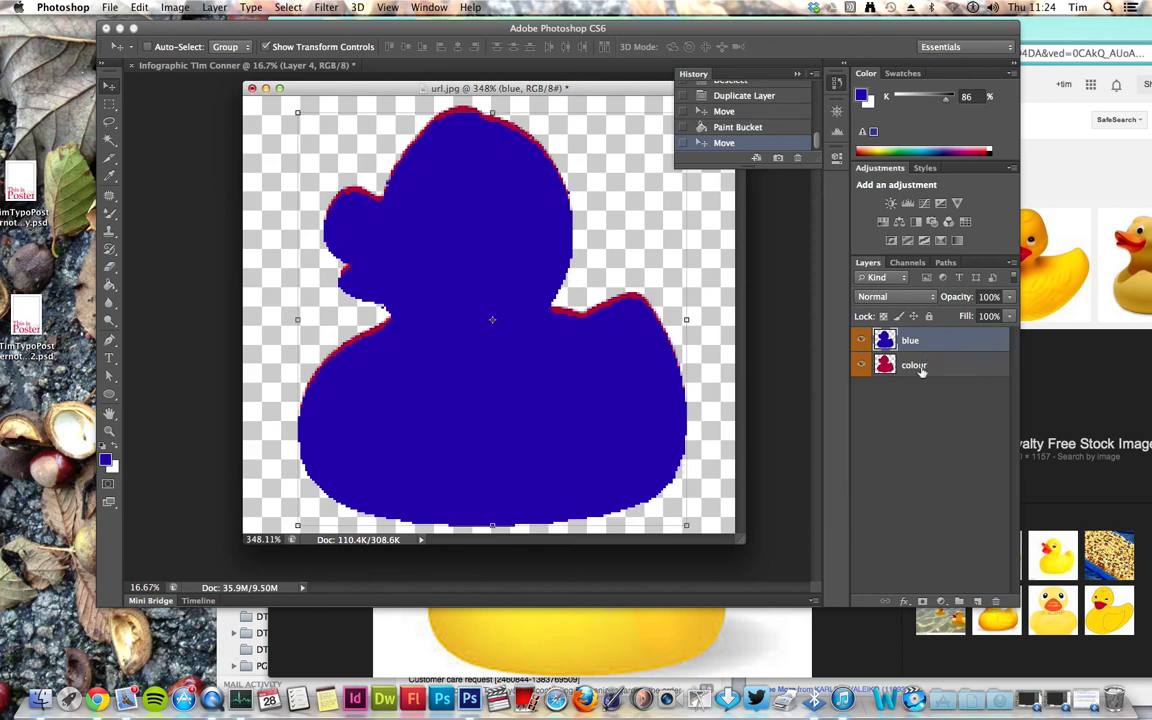
{"action": "left_click", "coordinate": [277, 617]}
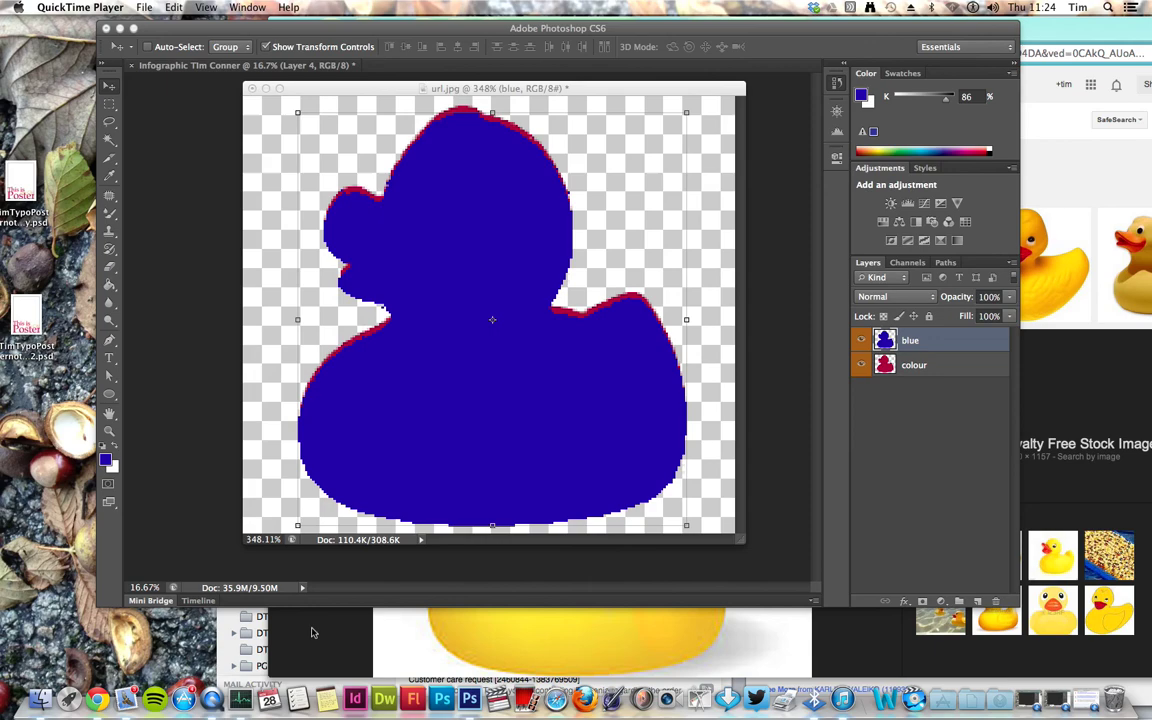